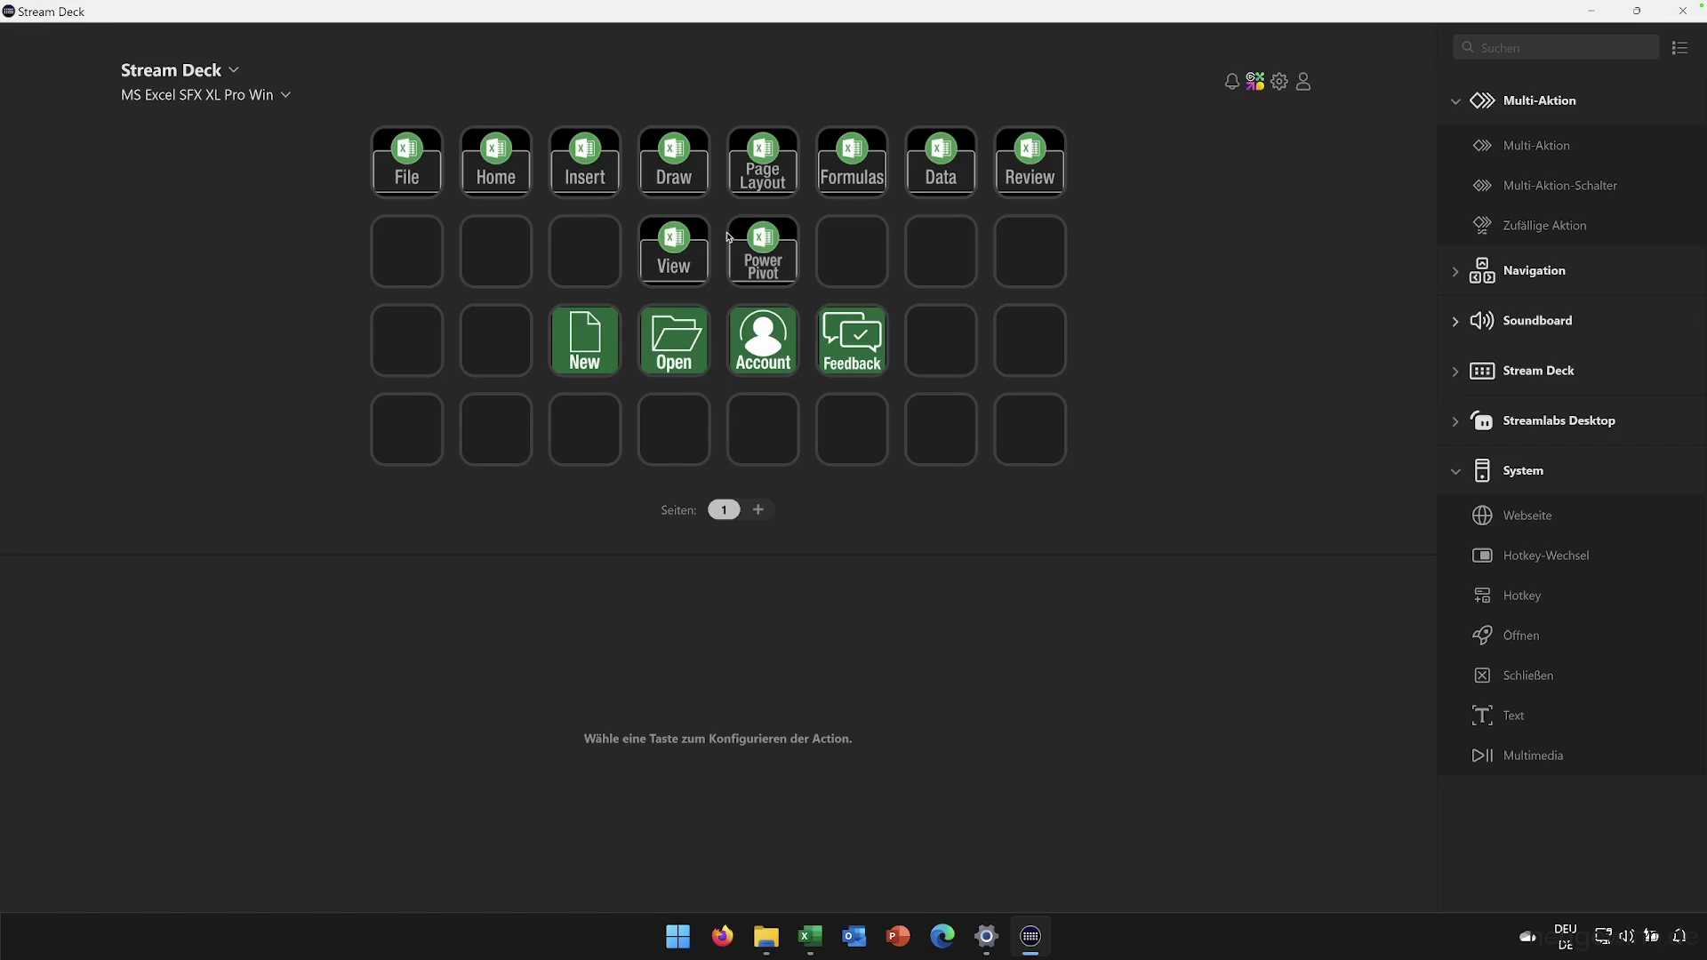
# Step: Add a Hotkey action to the last key of the second row, record Ziffernblock Löschen as its hotkey, and delete the action
pyautogui.click(1031, 252)
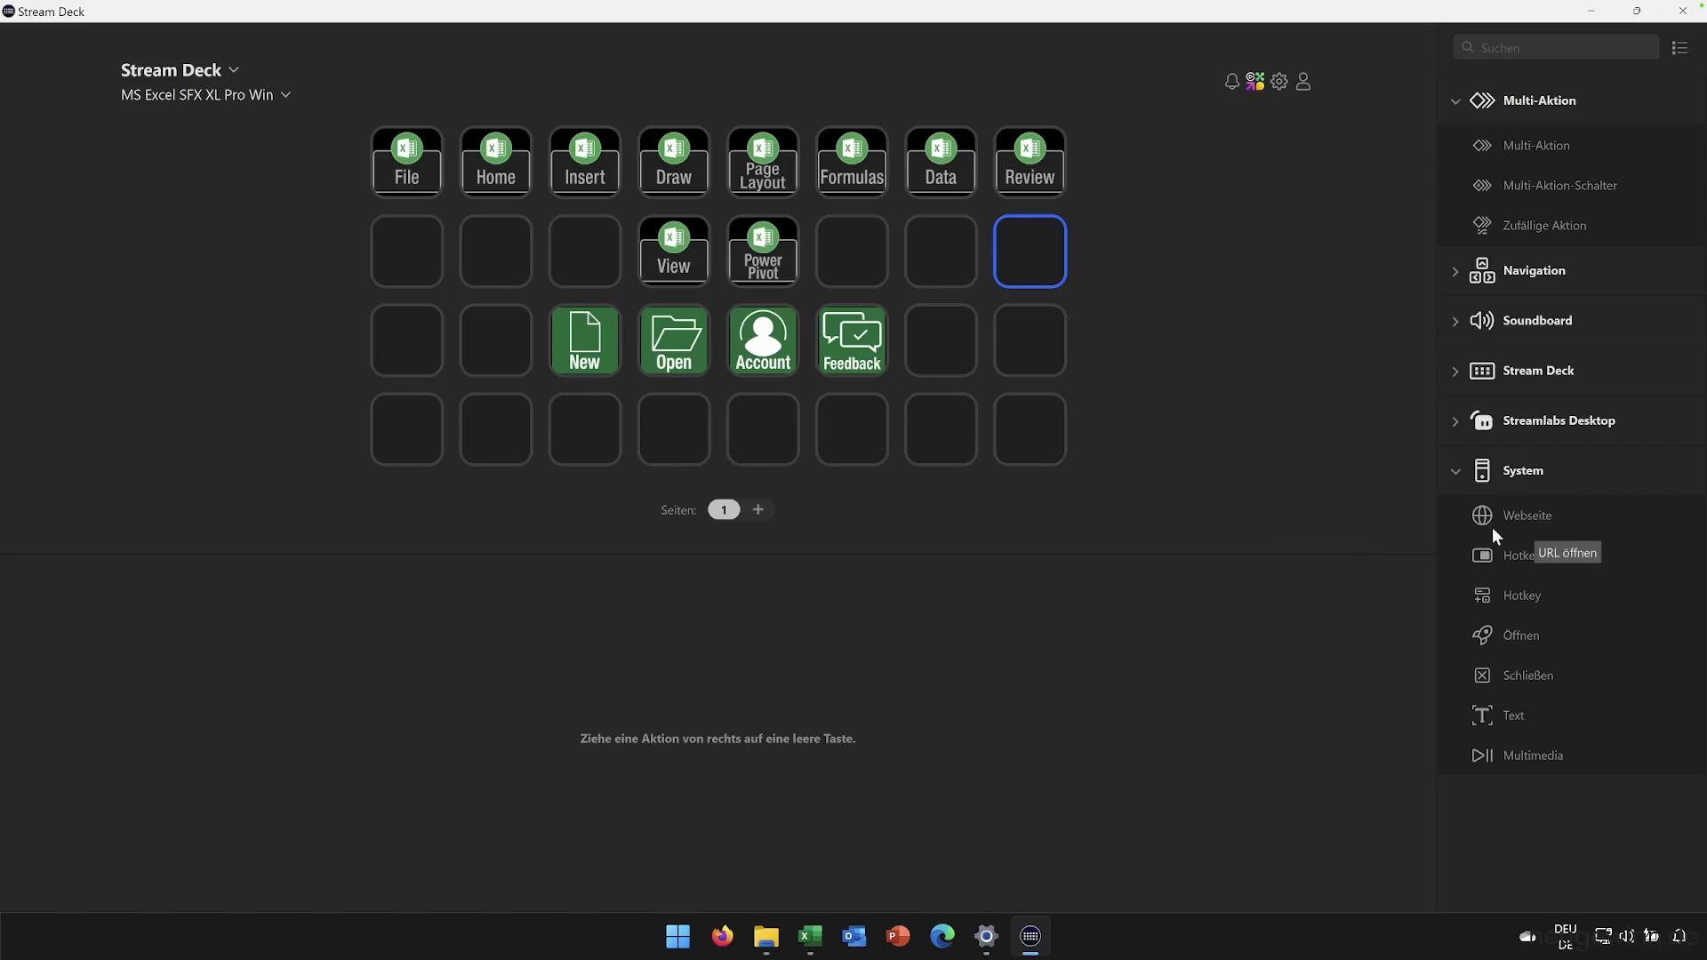
pyautogui.moveTo(1524, 596); pyautogui.dragTo(1048, 256)
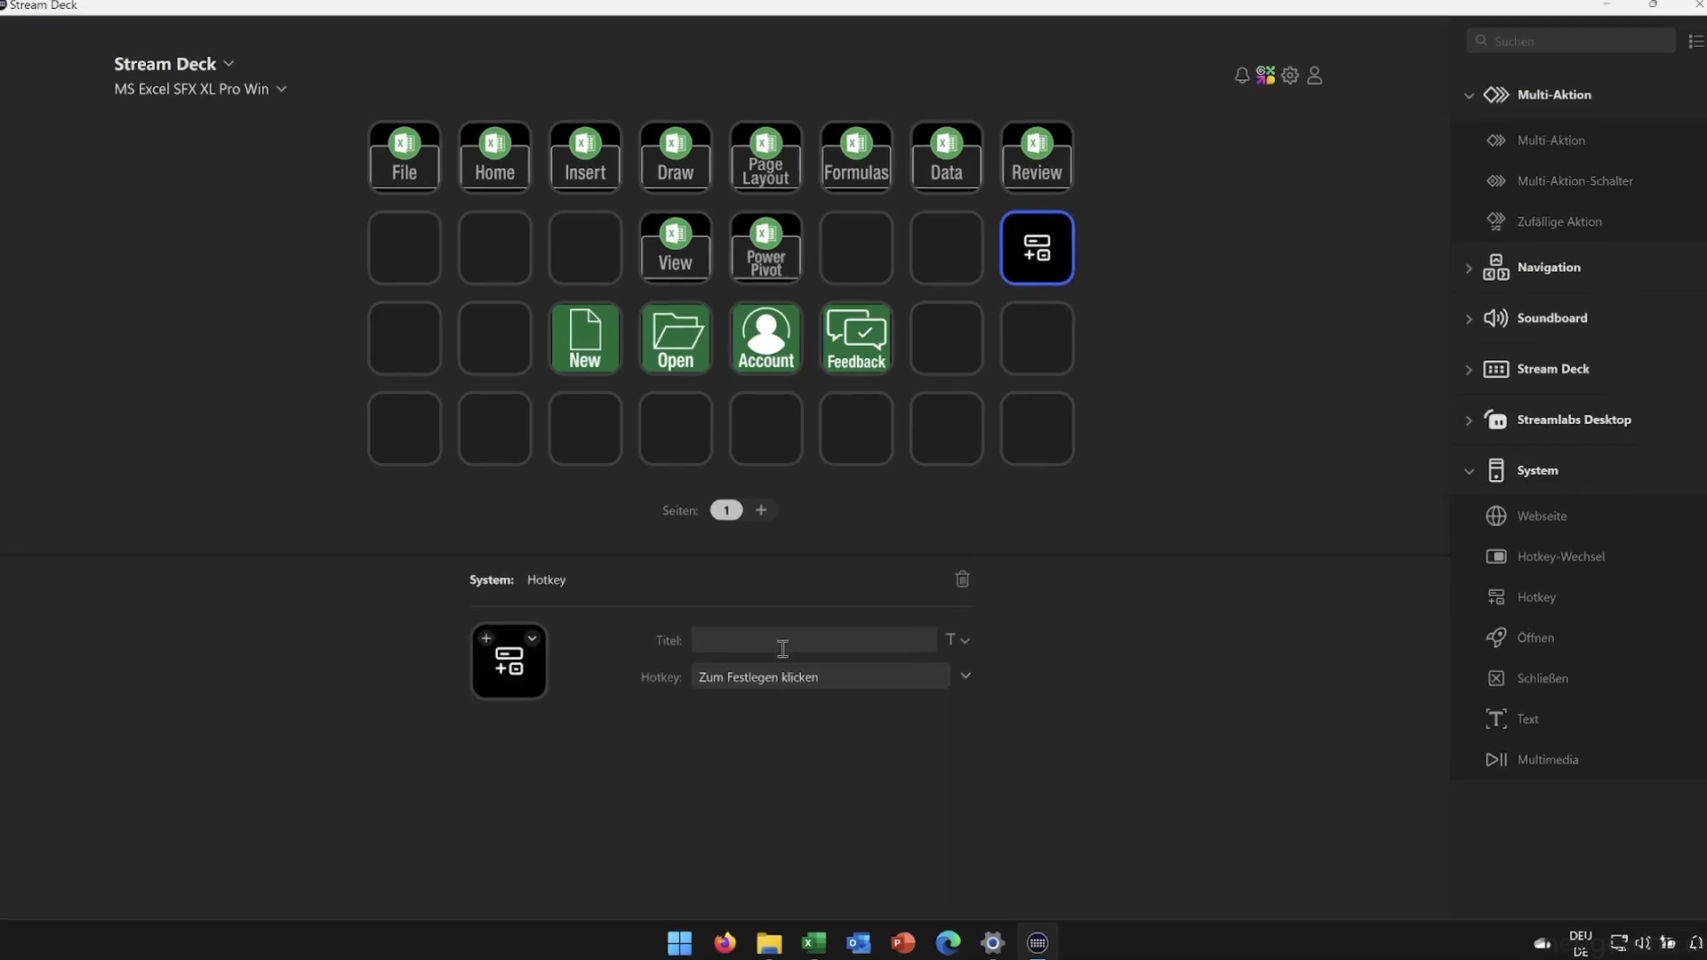
pyautogui.click(755, 674)
pyautogui.press('Clear')
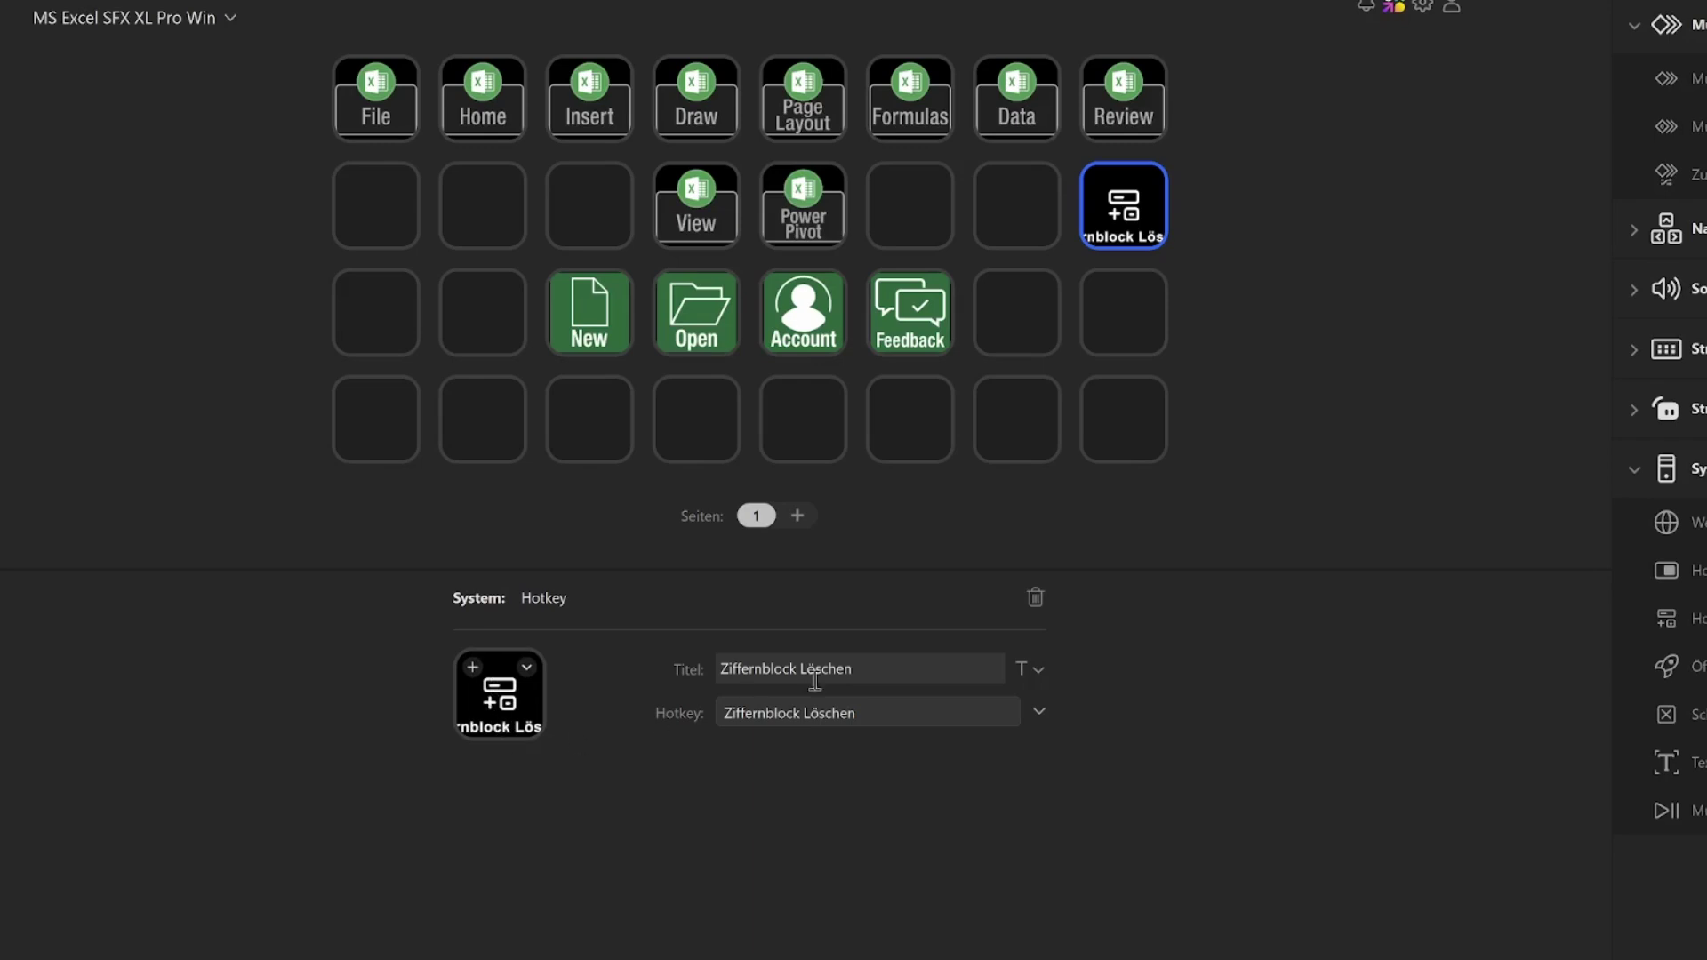
pyautogui.moveTo(876, 668); pyautogui.dragTo(667, 676)
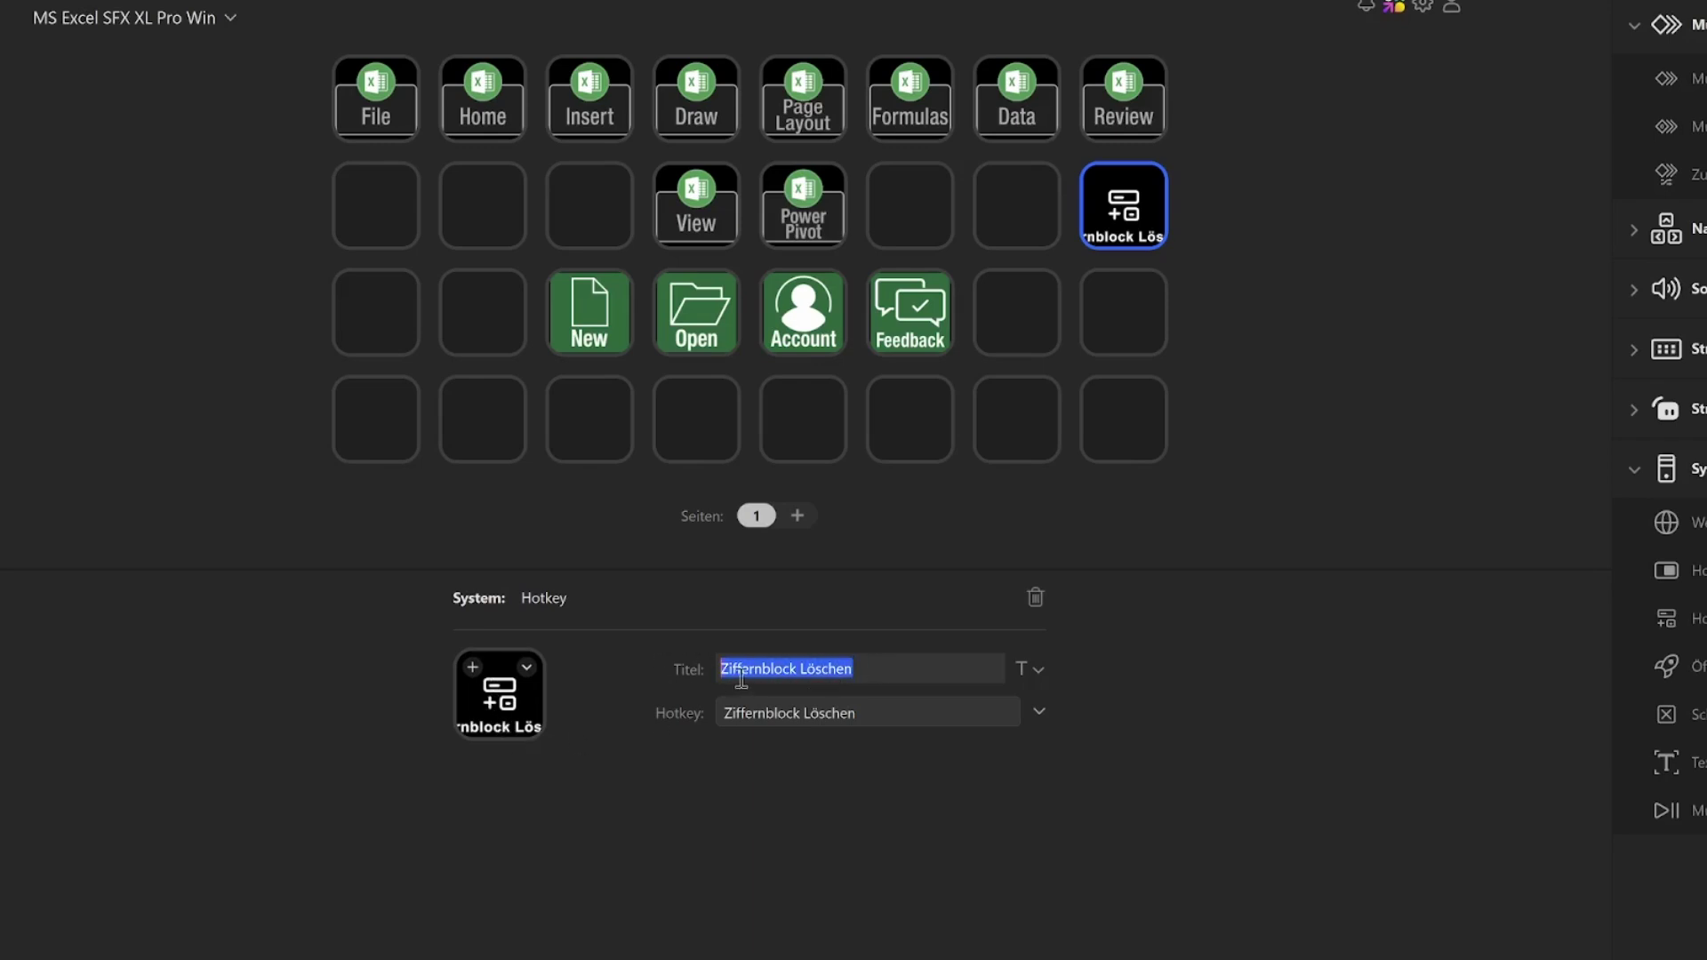
pyautogui.click(1034, 598)
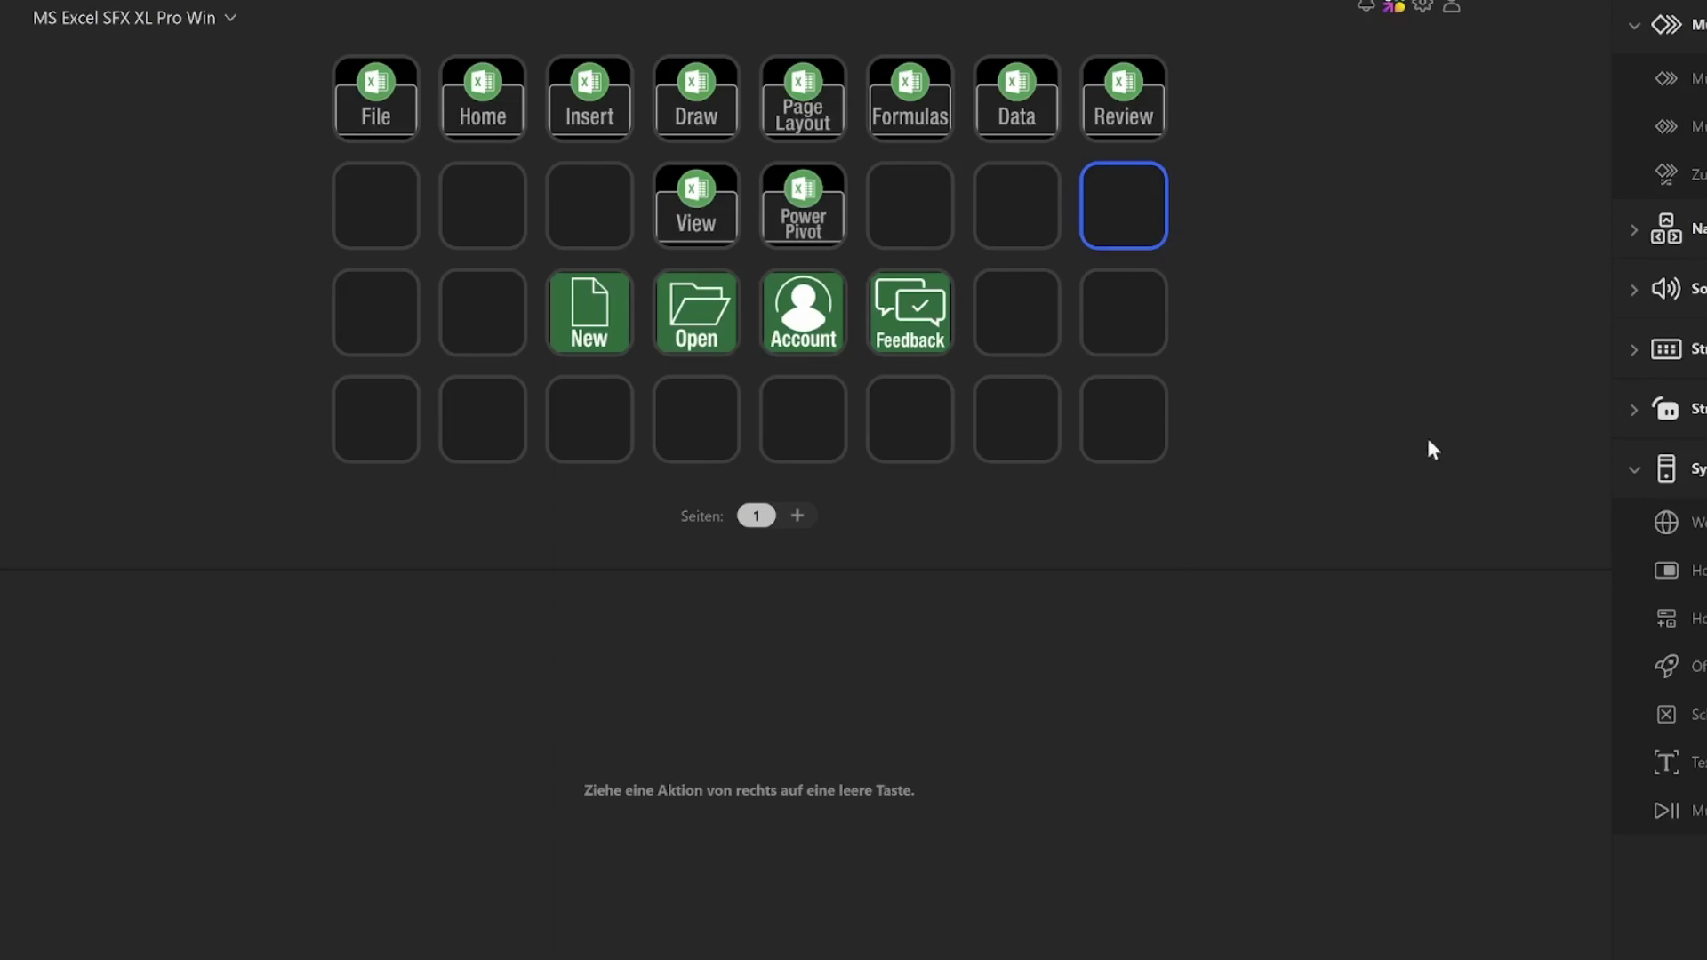
# Step: Add a Multi-Aktion to the last key of the second row, fill it with three Hotkey actions, and return to the key overview
pyautogui.moveTo(1667, 78); pyautogui.dragTo(1117, 188)
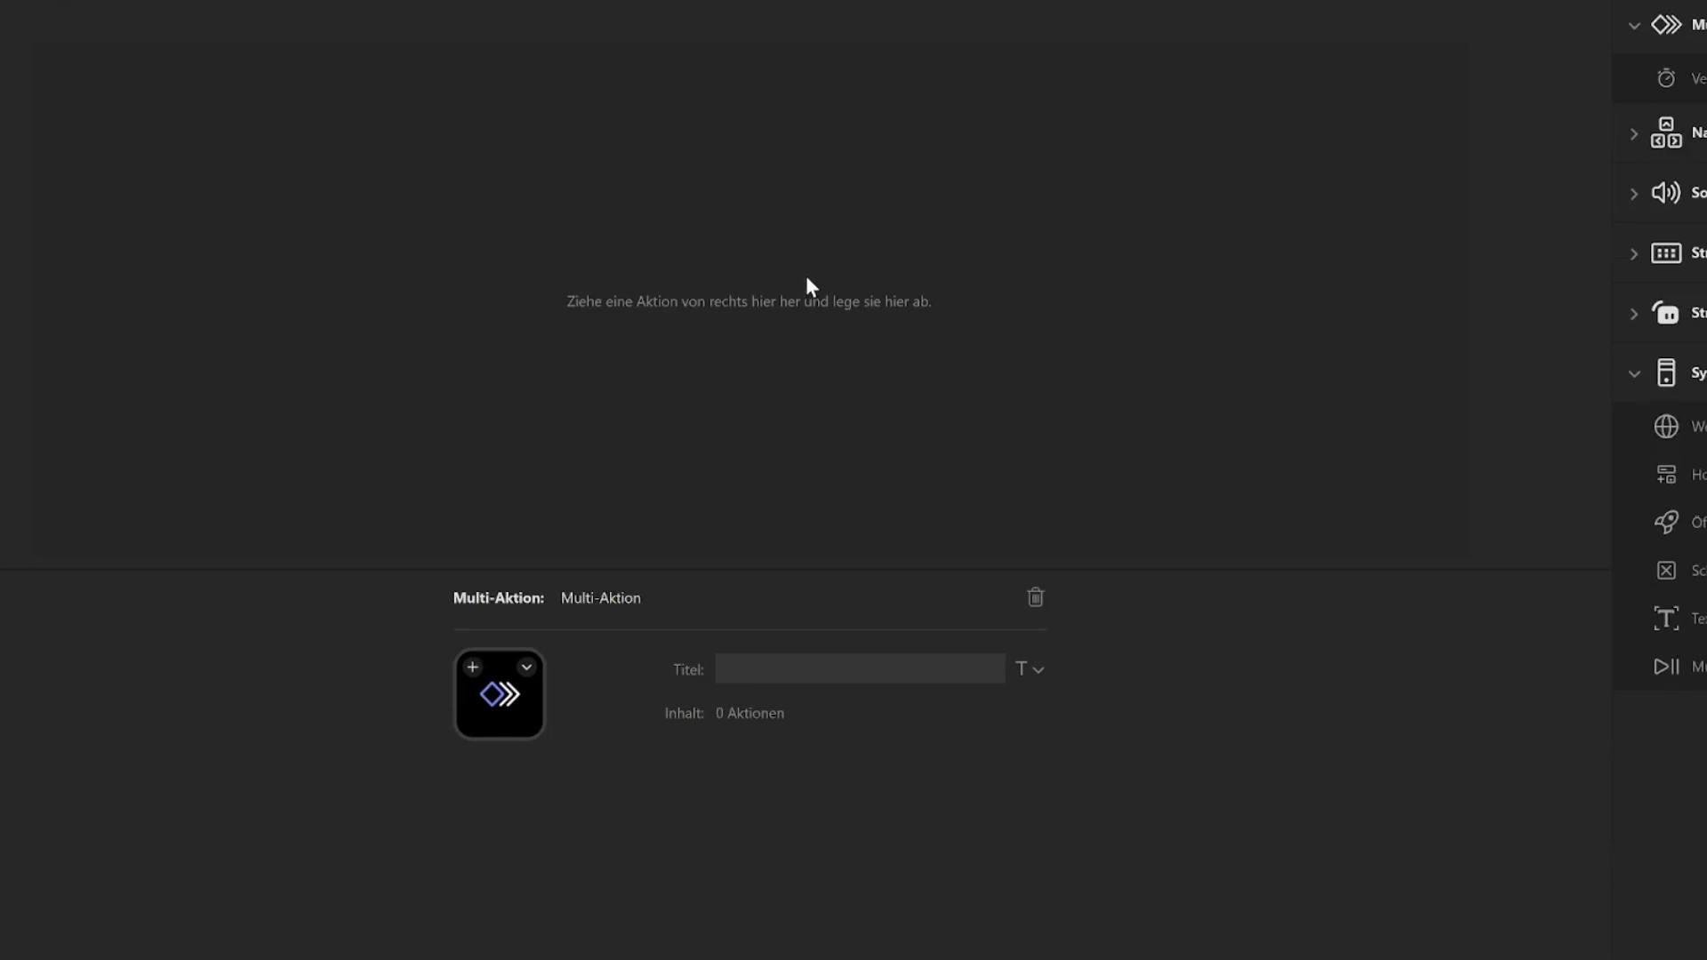
pyautogui.moveTo(1667, 474); pyautogui.dragTo(1245, 383)
pyautogui.moveTo(1593, 434); pyautogui.dragTo(1219, 373)
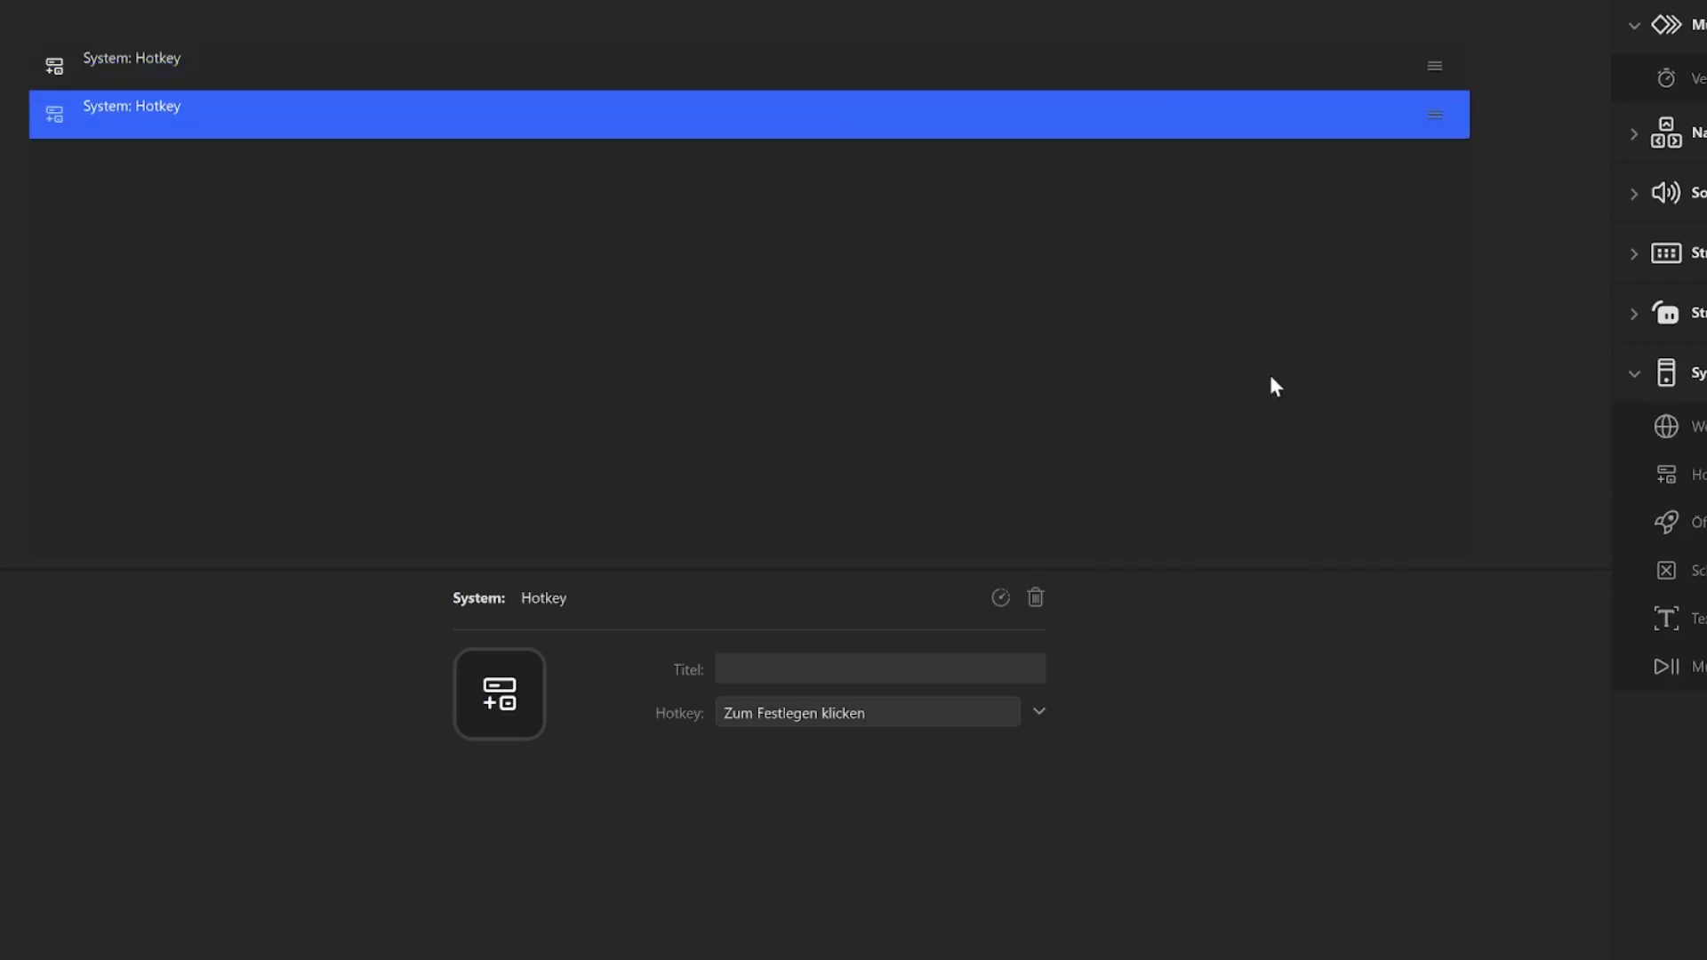
pyautogui.moveTo(1681, 463); pyautogui.dragTo(1112, 369)
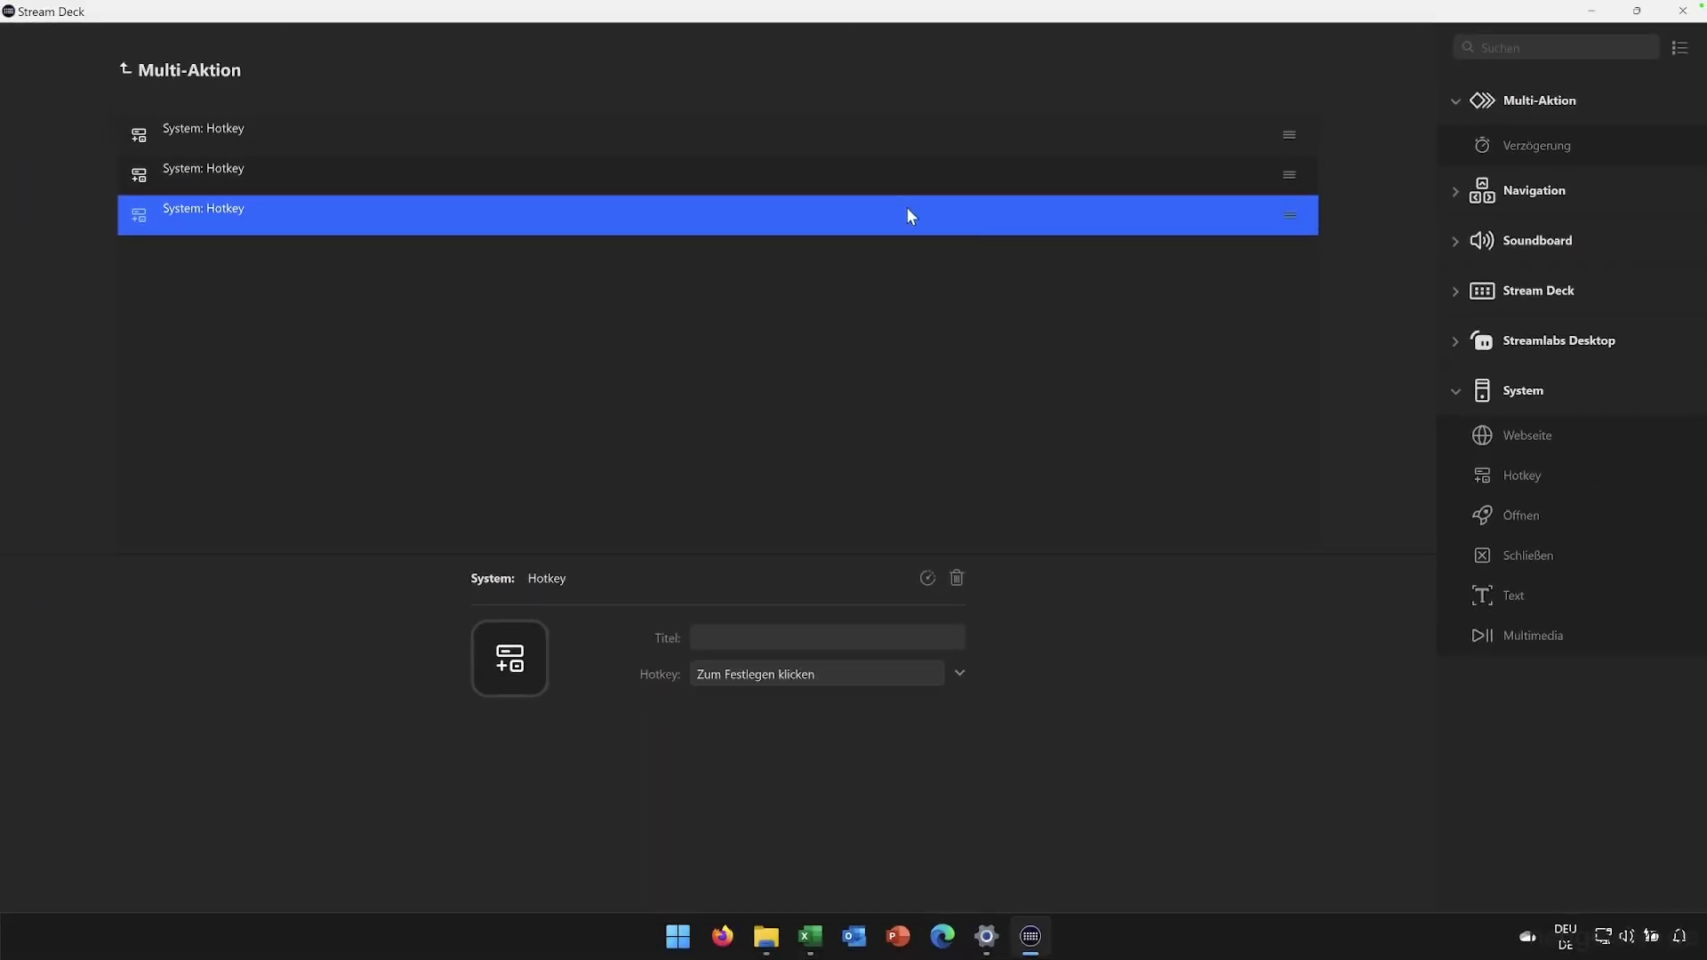
pyautogui.click(130, 71)
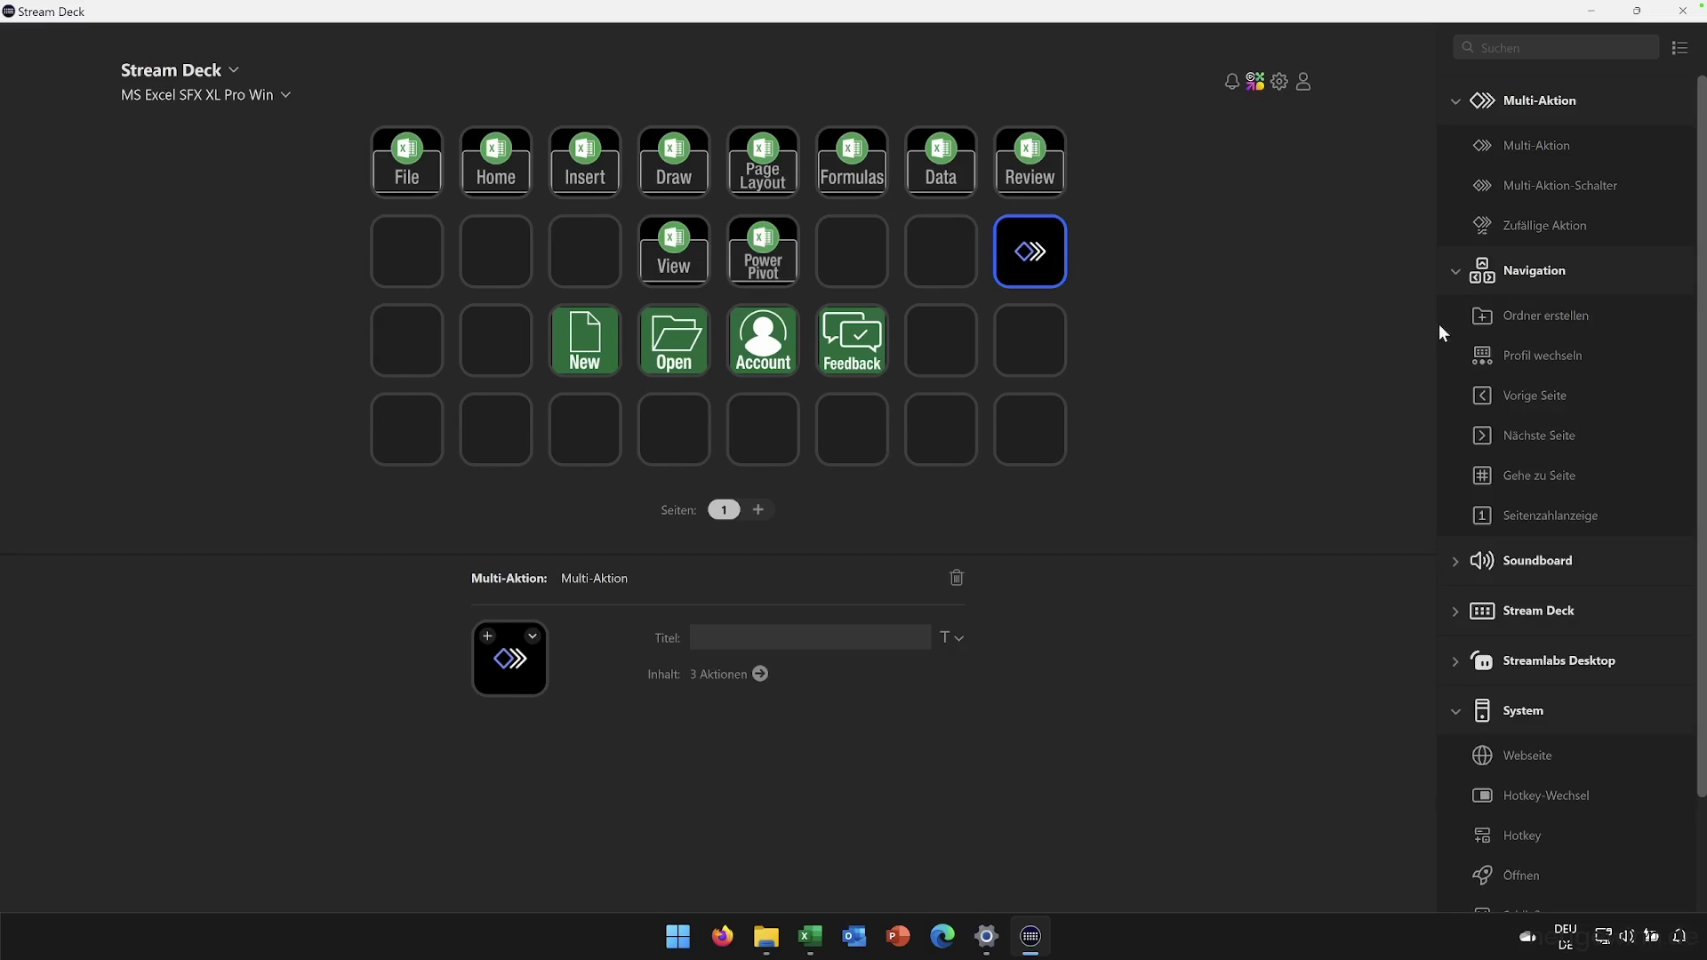
# Step: Create a folder on the last key of the third row and open it
pyautogui.moveTo(1507, 311); pyautogui.dragTo(1028, 342)
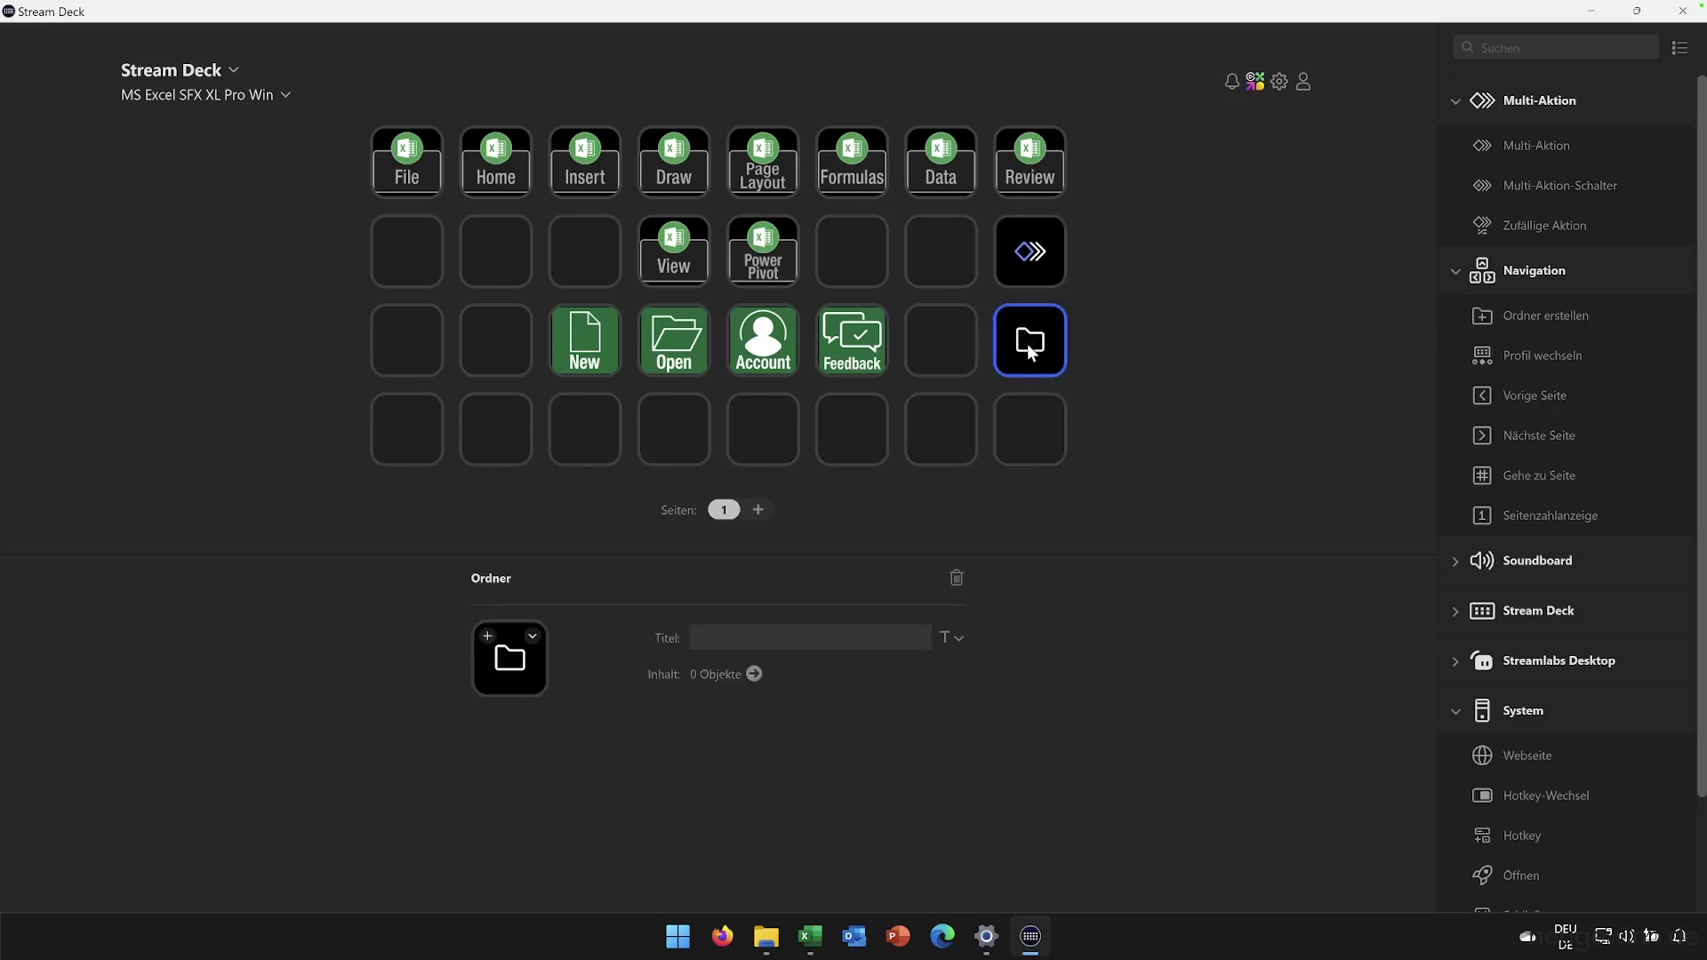
pyautogui.doubleClick(1028, 344)
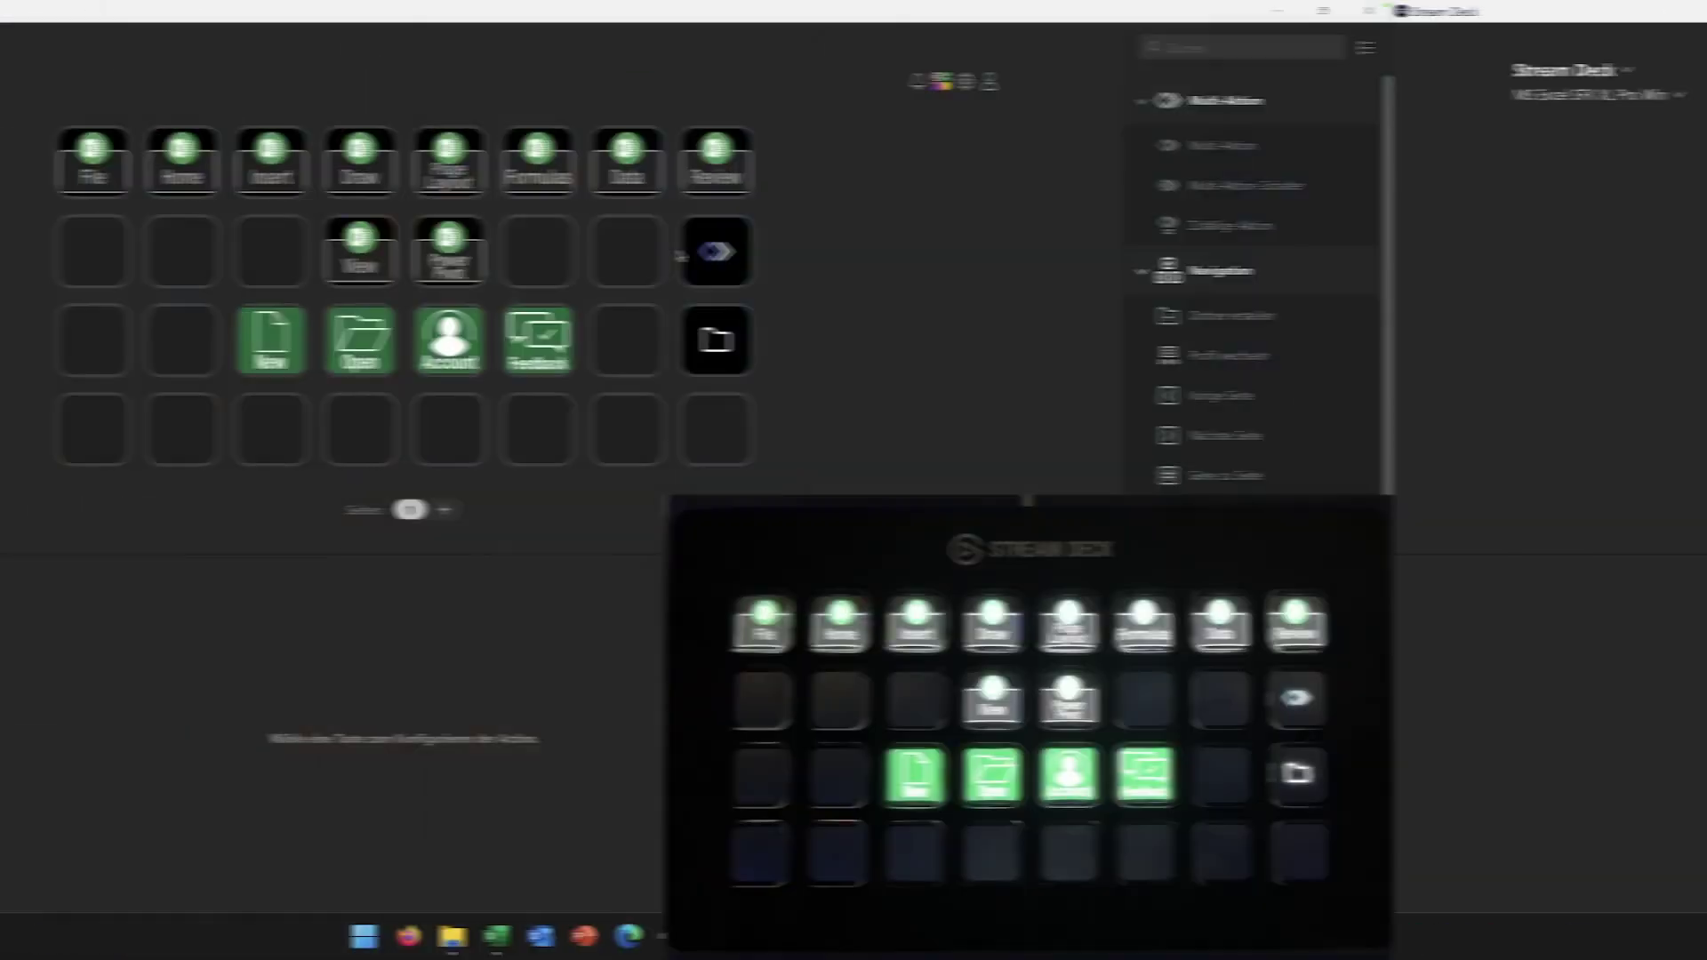
# Step: Delete the multi-action from the last key of the second row and the folder from the key below it
pyautogui.rightClick(1031, 251)
pyautogui.click(1032, 250)
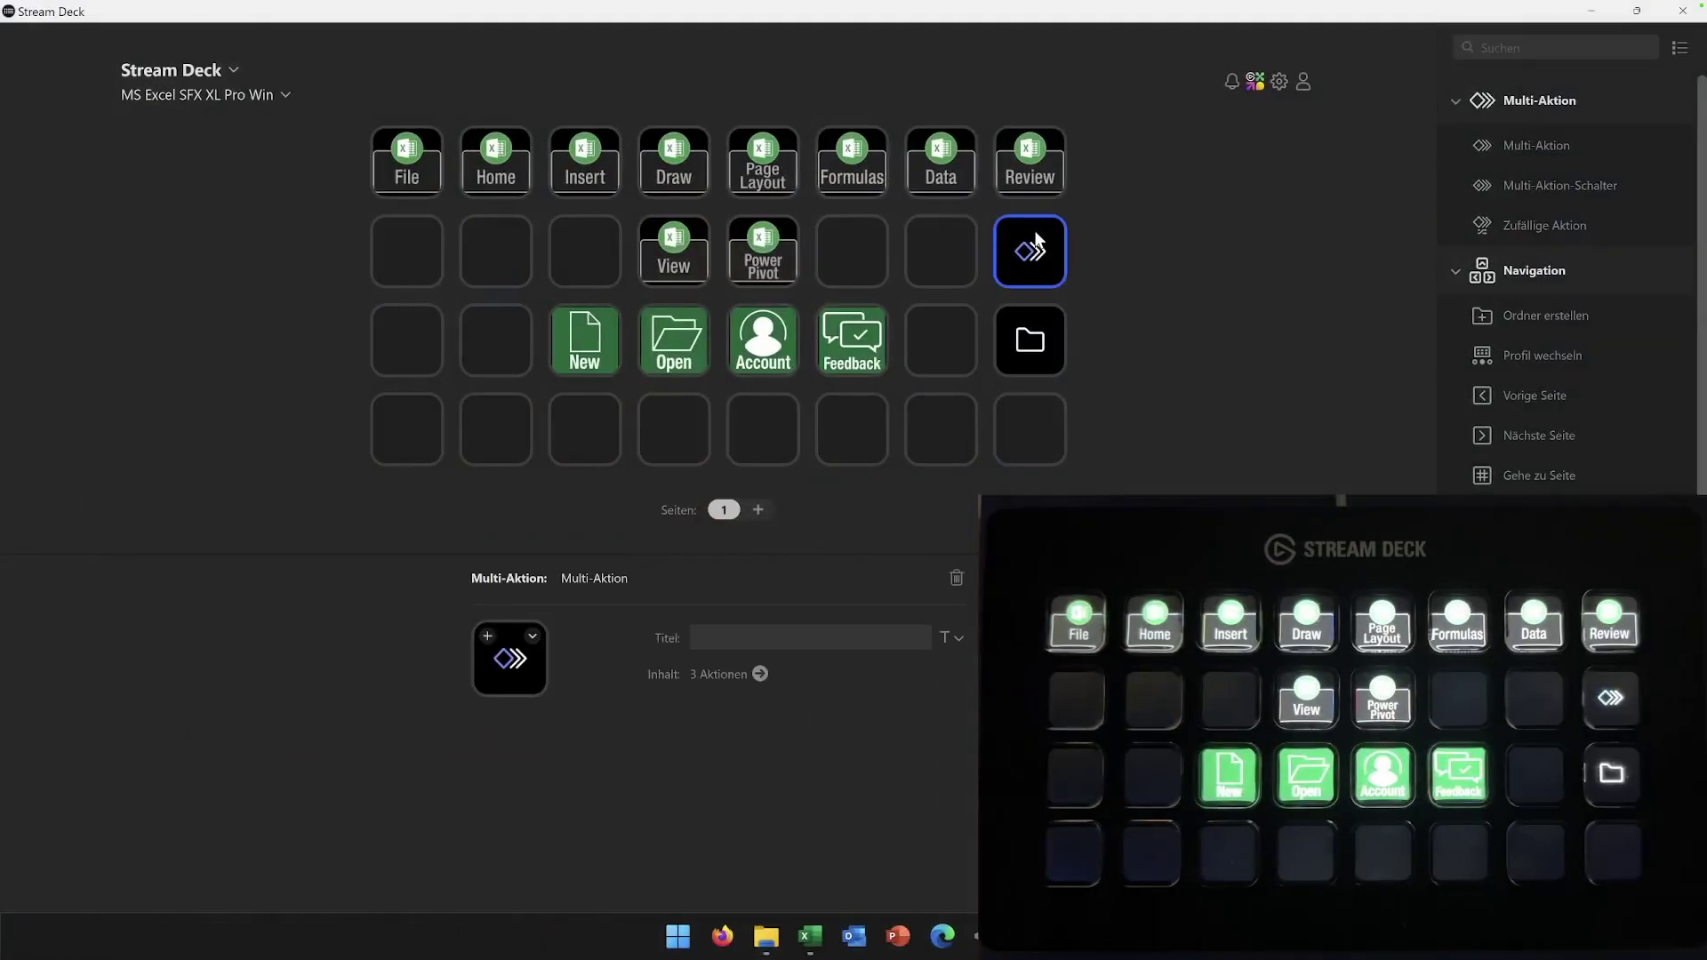
pyautogui.click(957, 578)
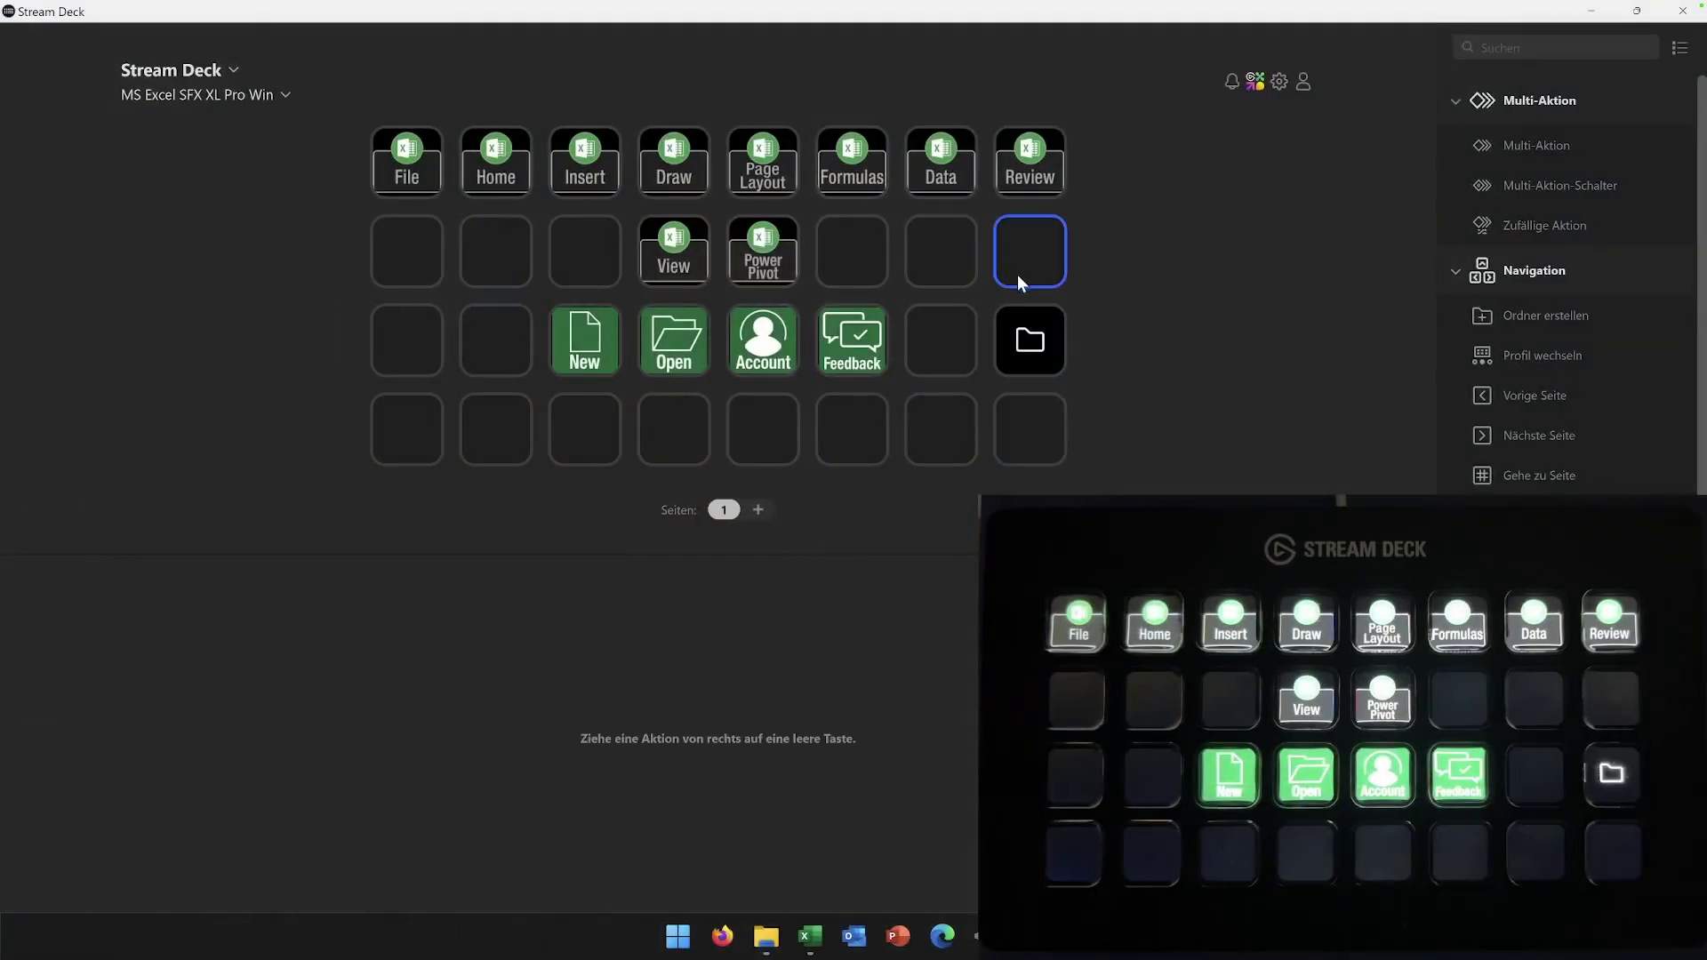
pyautogui.click(1030, 341)
pyautogui.click(952, 575)
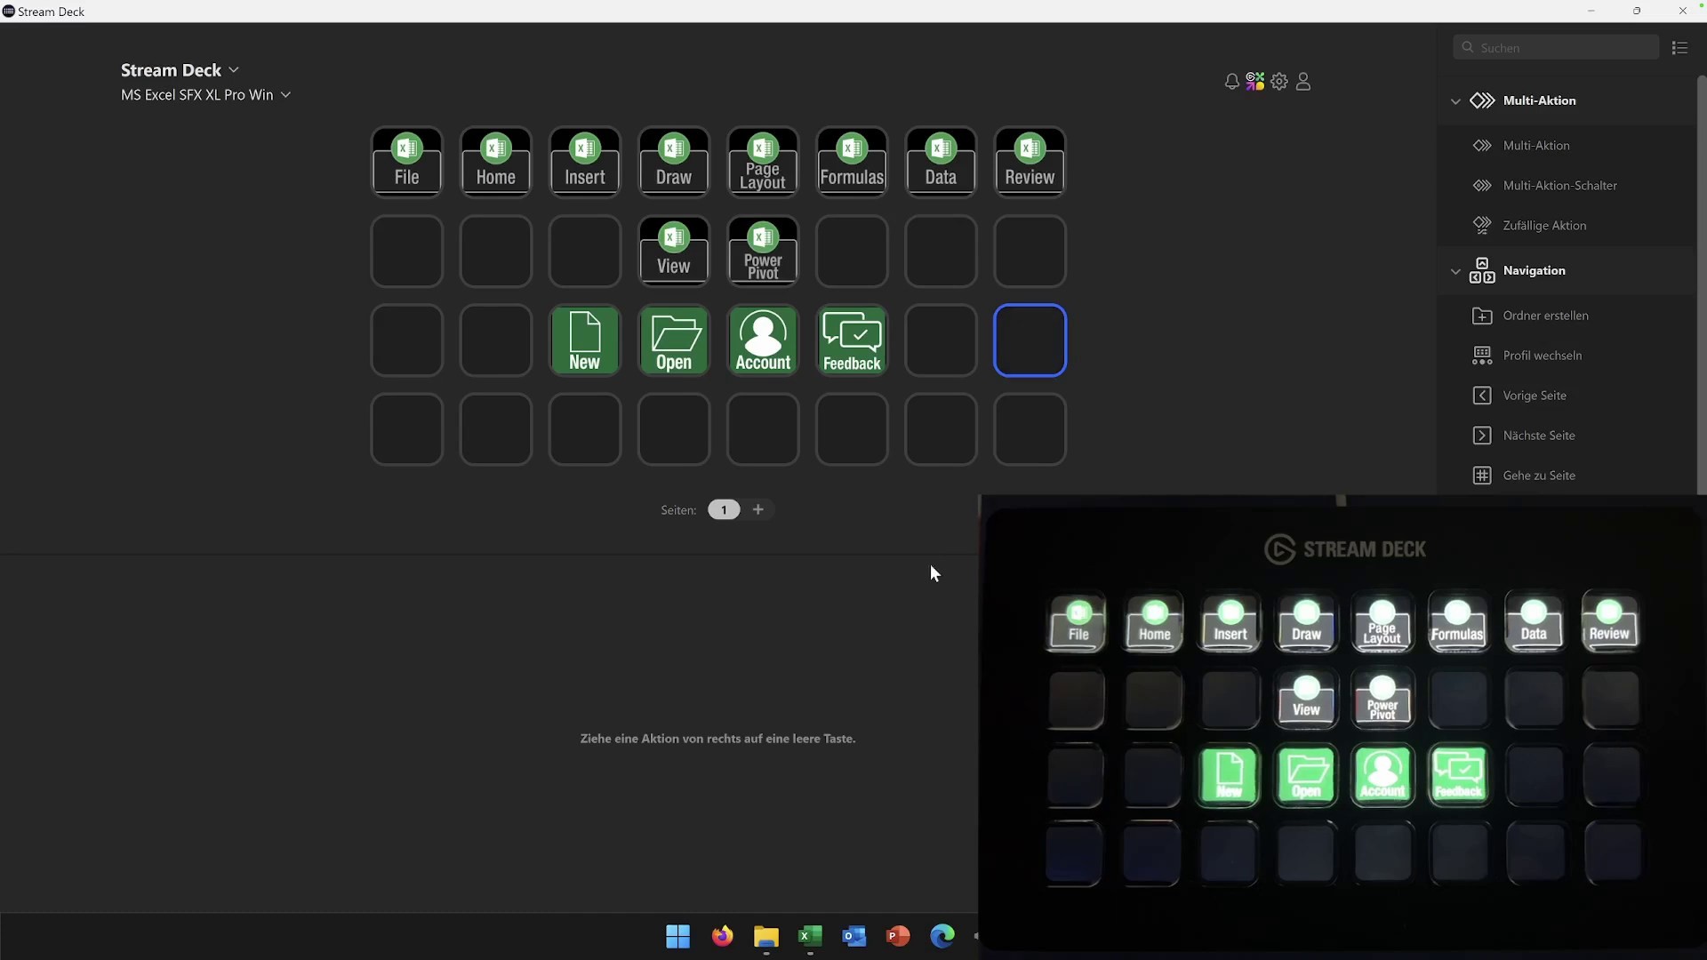
# Step: Open the Excel profile's Home folder, and make cells G2, G3 and G4 in the Excel workbook bold
pyautogui.click(482, 178)
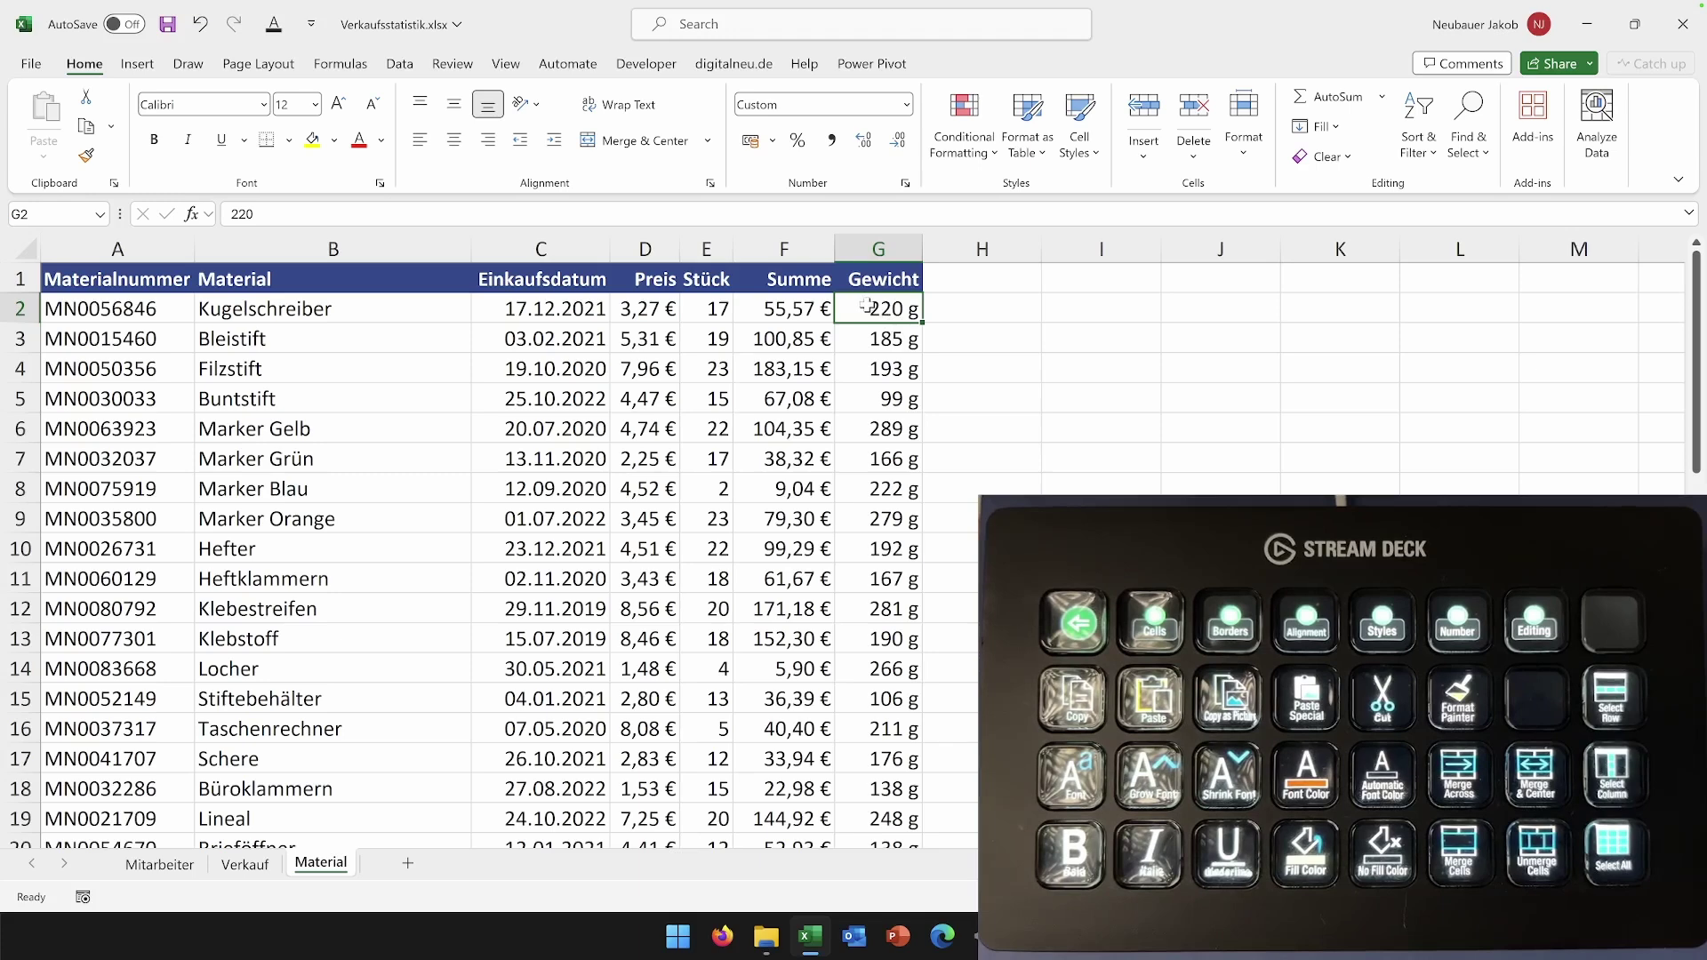
pyautogui.click(162, 146)
pyautogui.click(875, 338)
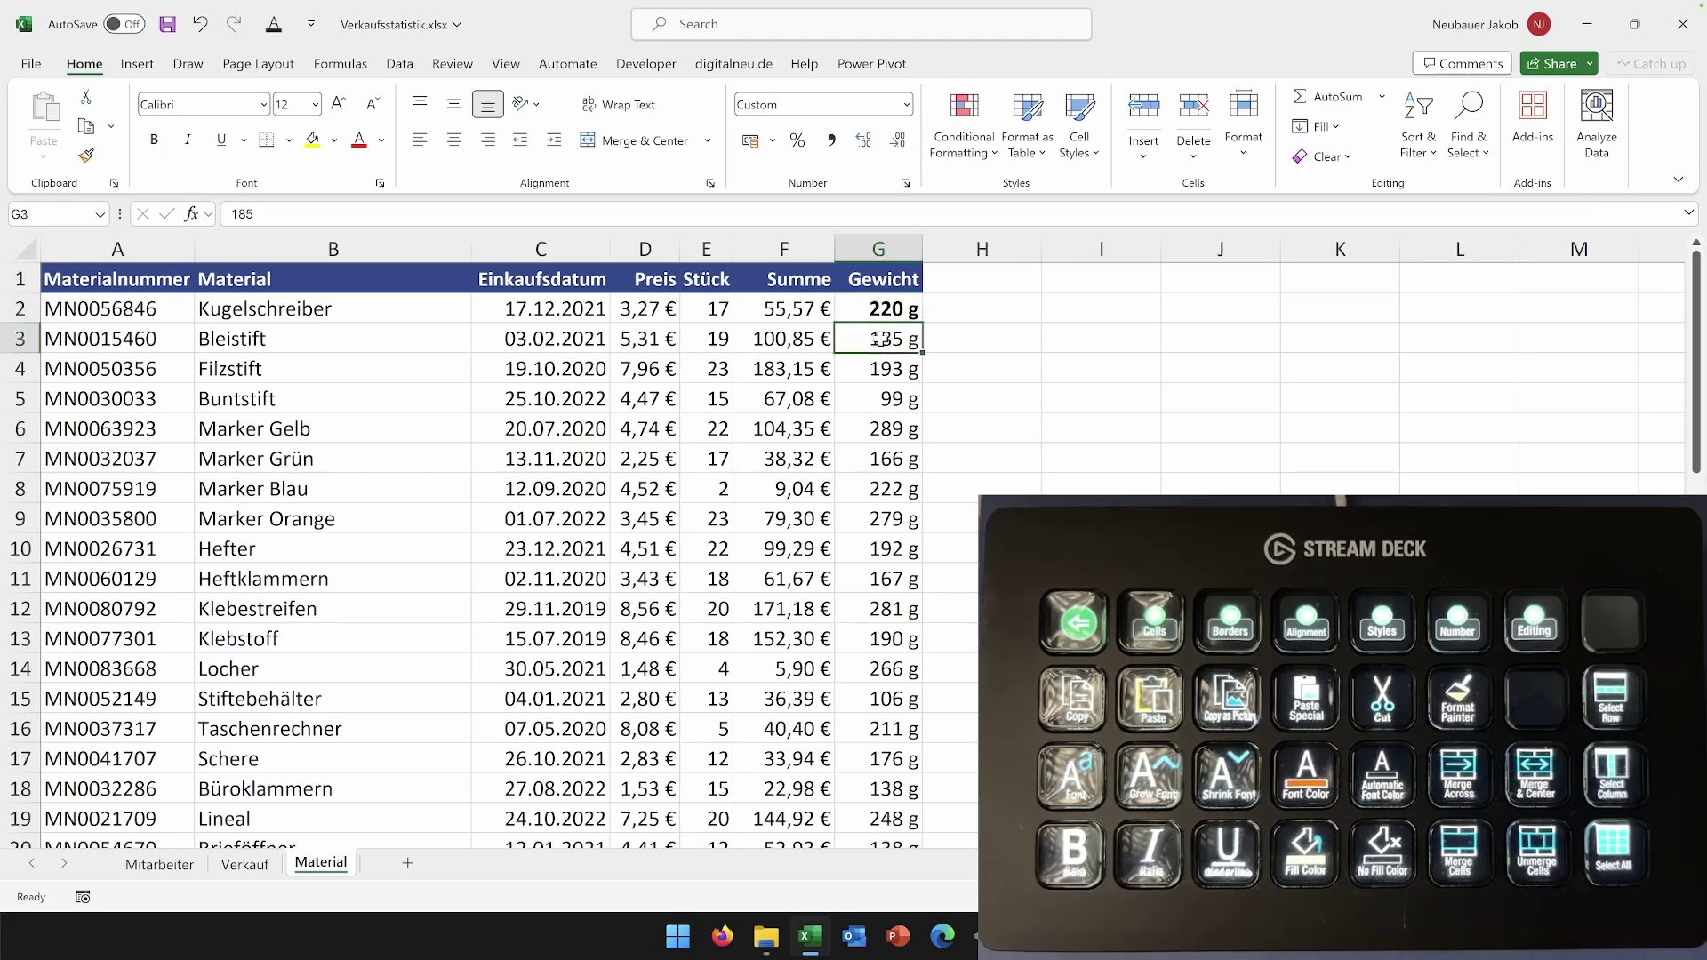
pyautogui.hotkey('ctrl', 'b')
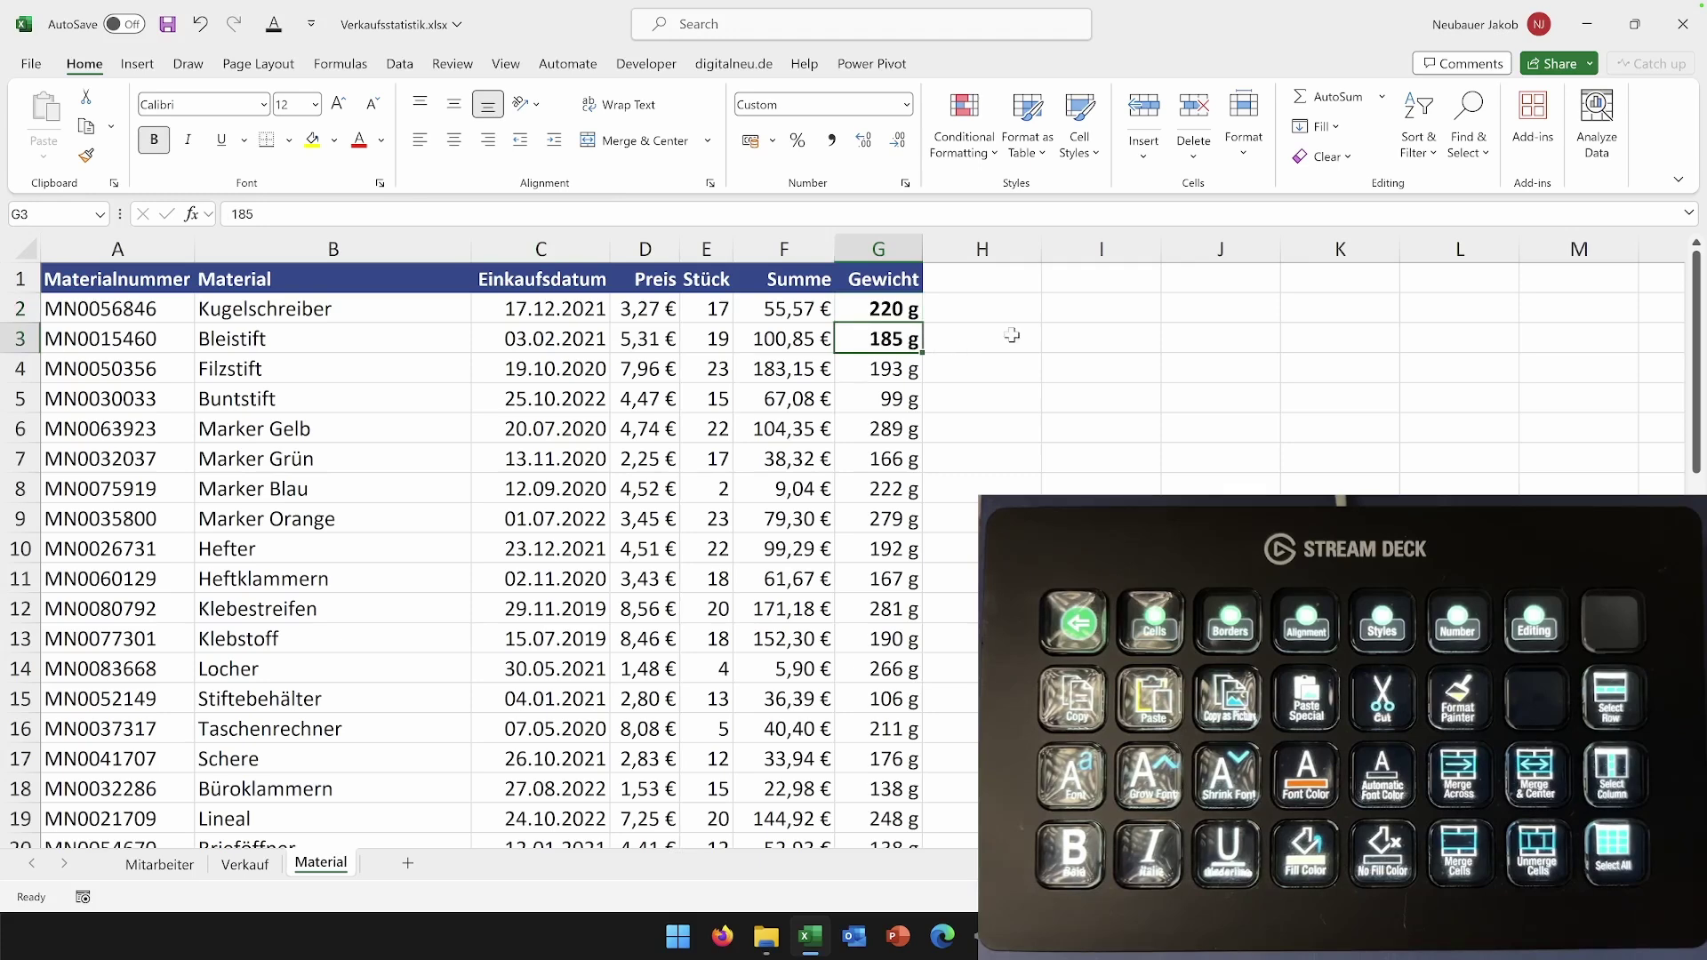
pyautogui.click(898, 359)
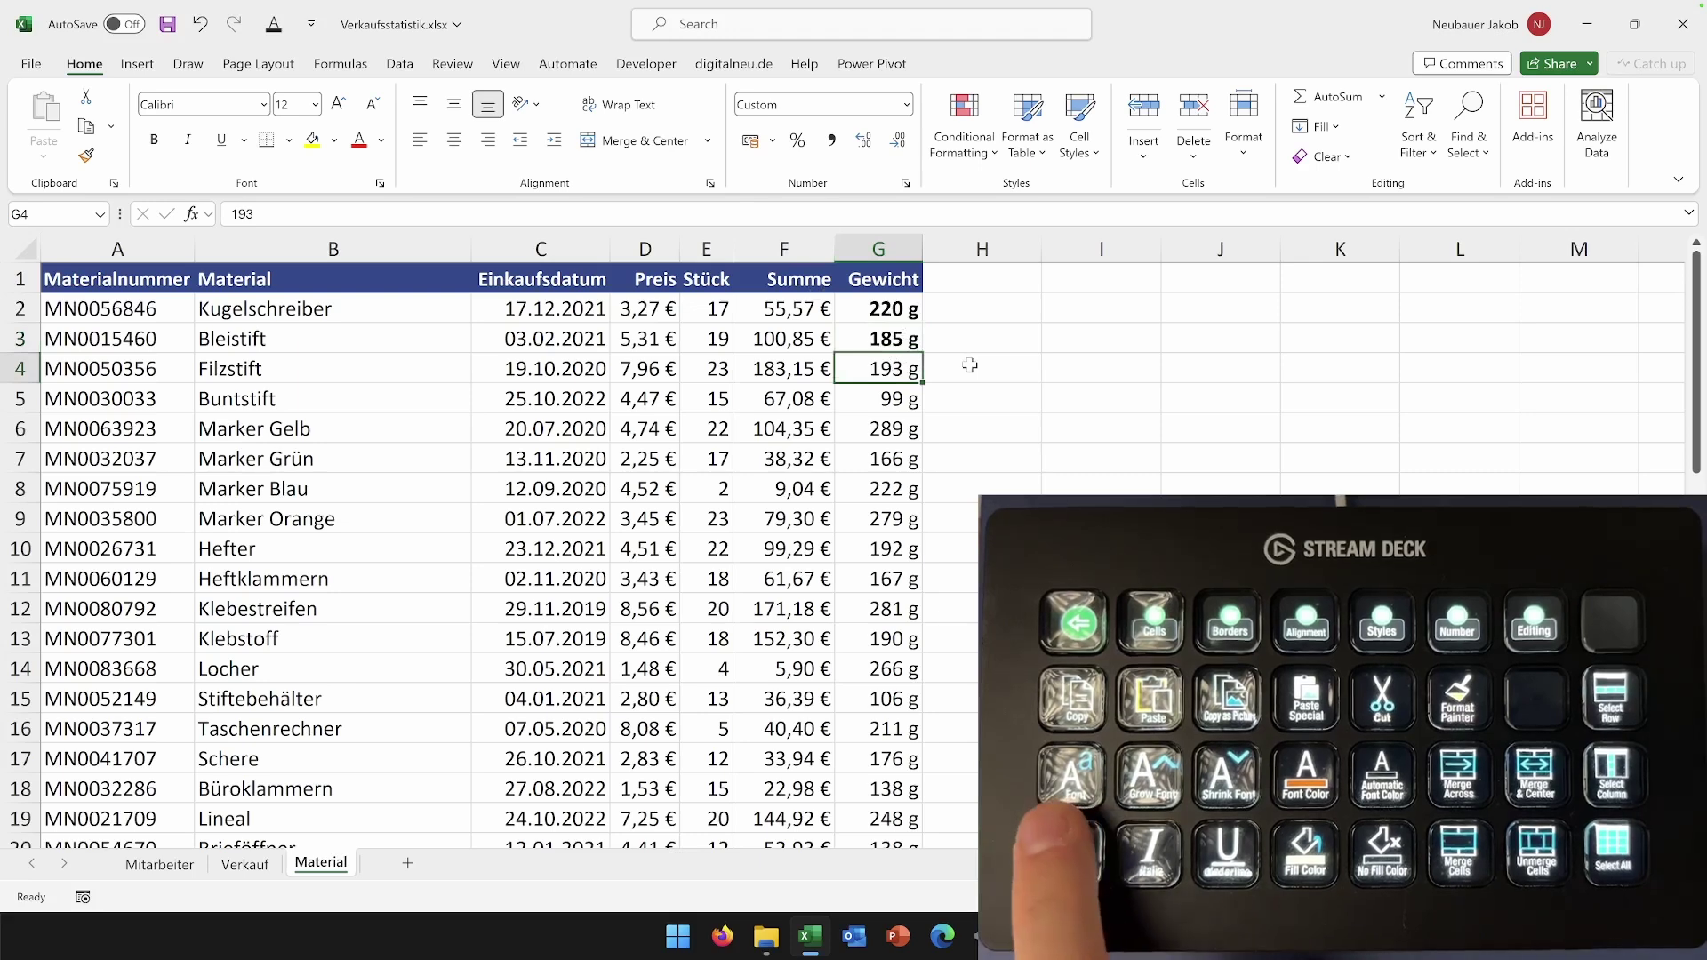
pyautogui.hotkey('ctrl', 'b')
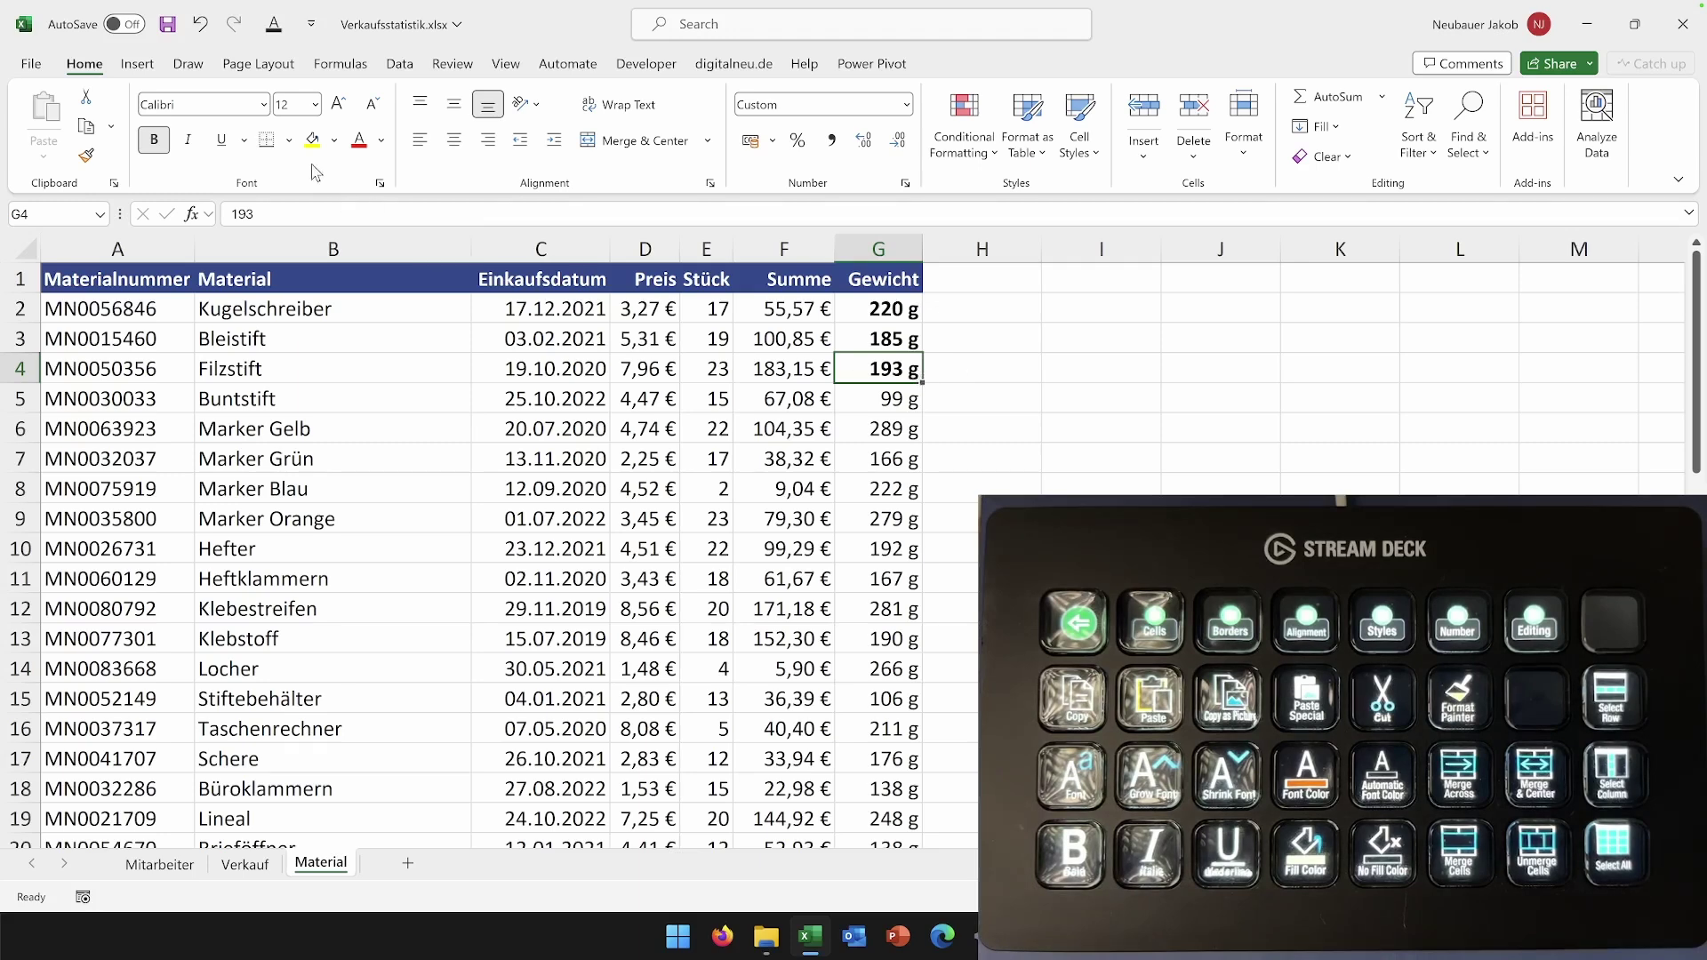
# Step: Apply a top border to cell G5 in the Gewicht column
pyautogui.click(289, 141)
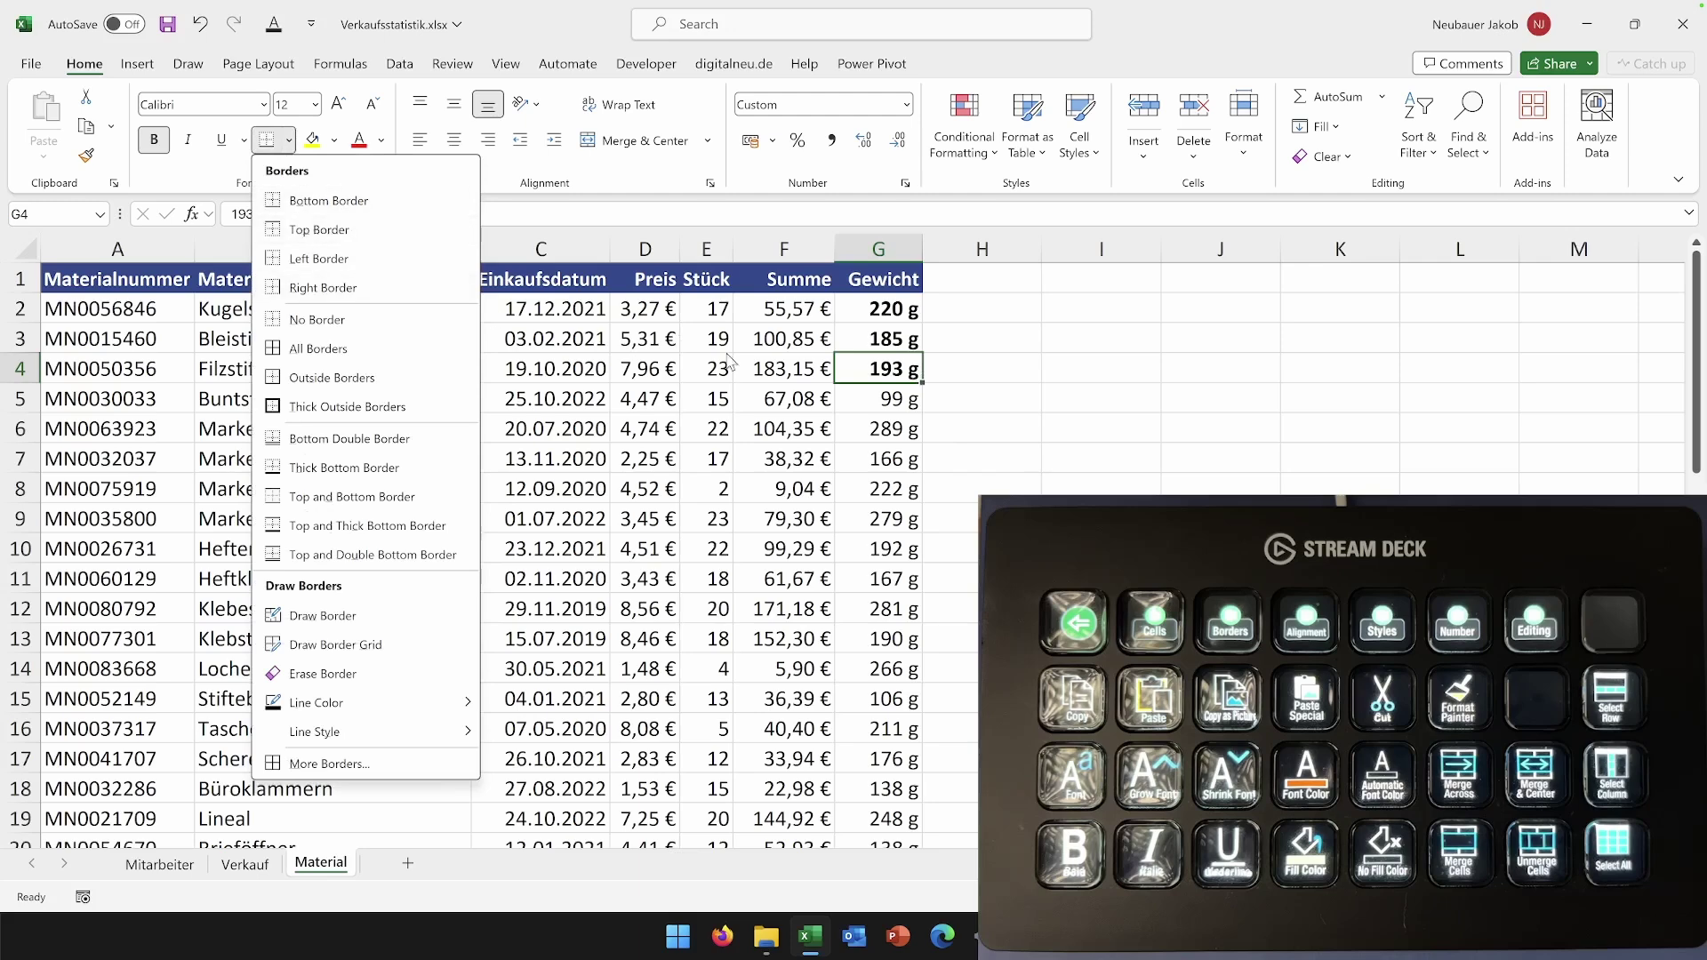
pyautogui.click(896, 393)
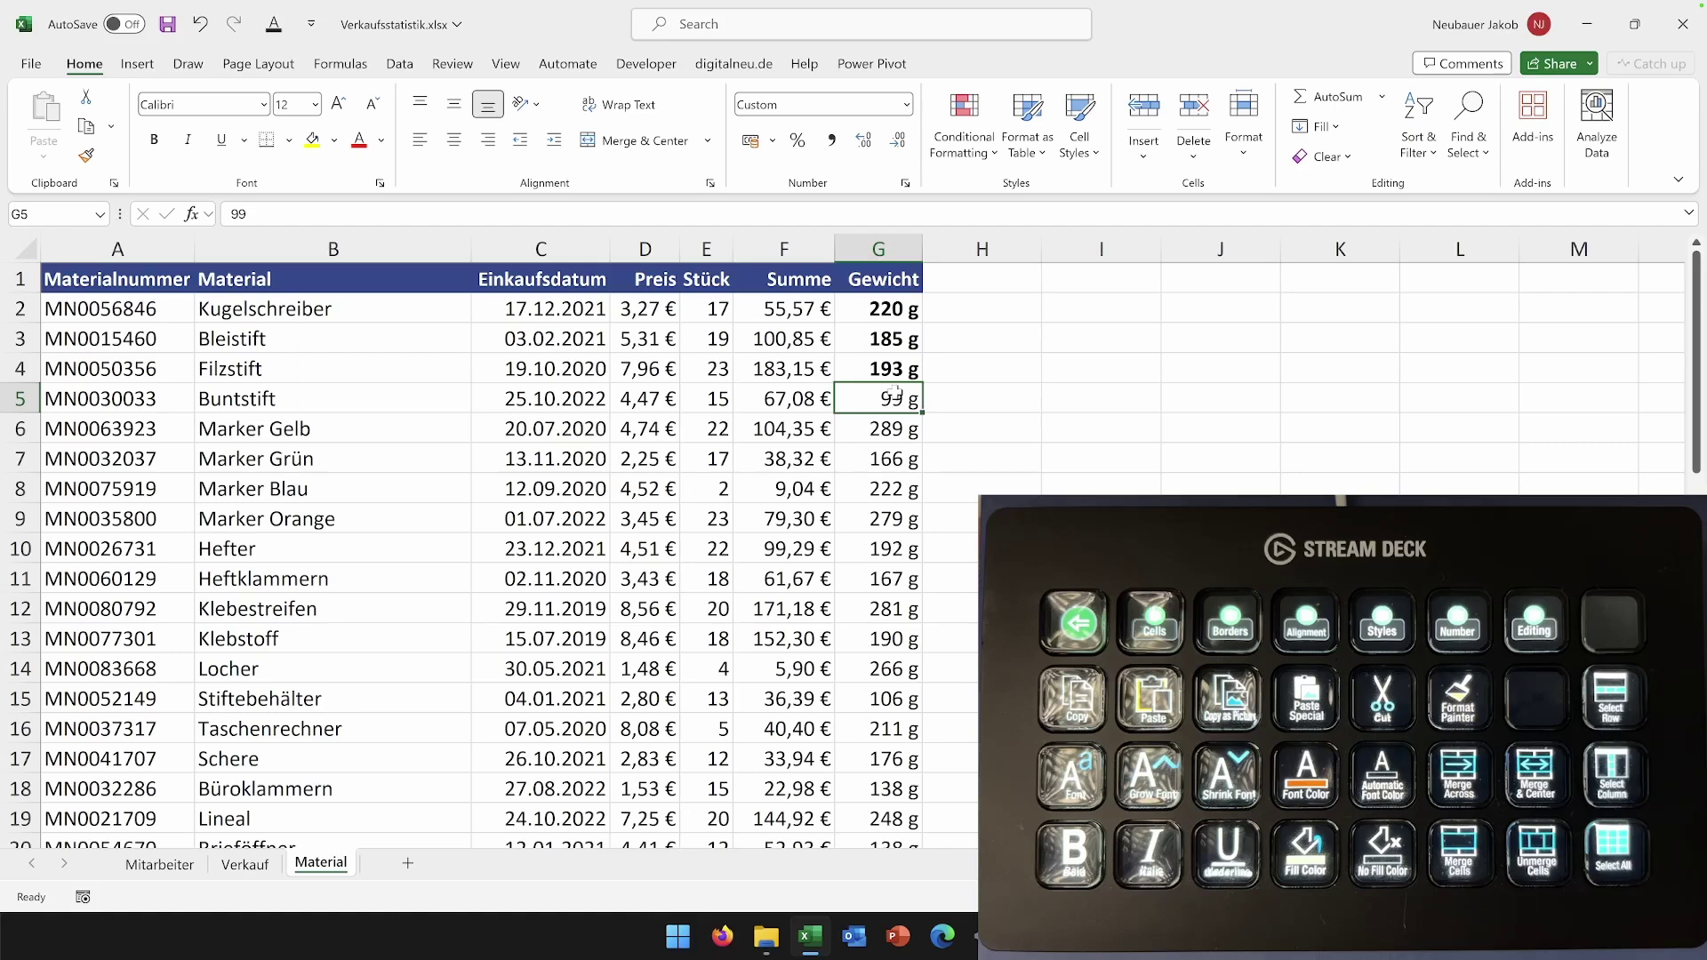
pyautogui.press('alt')
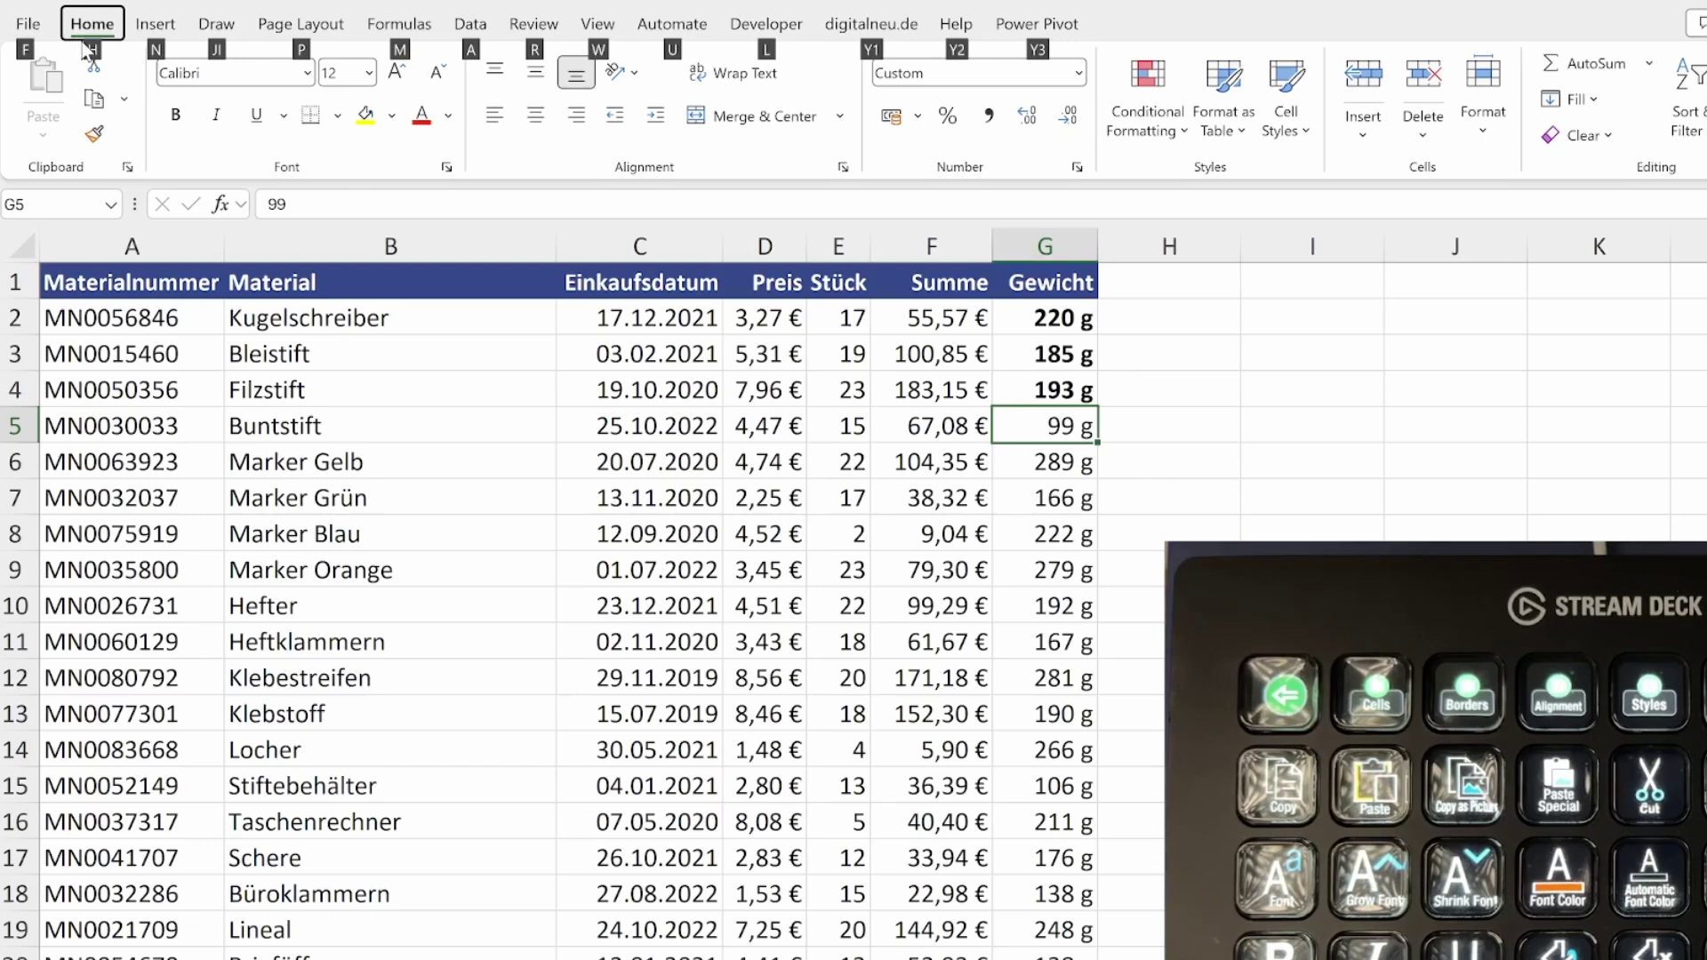
pyautogui.press('h')
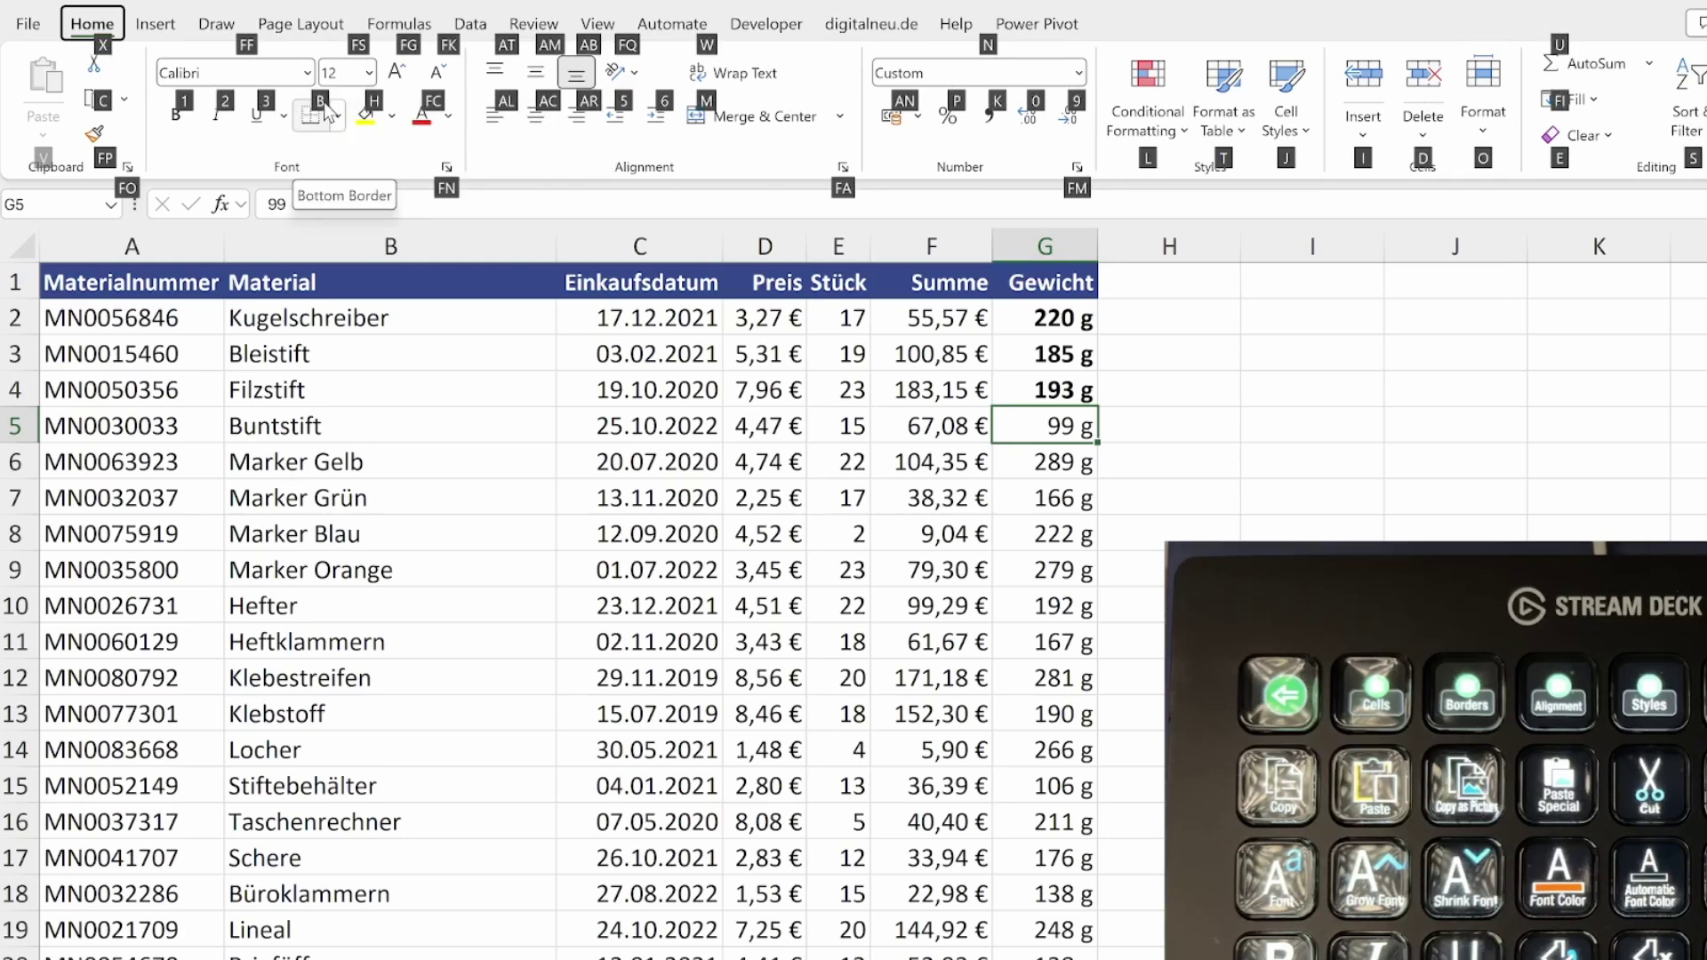
pyautogui.press('b')
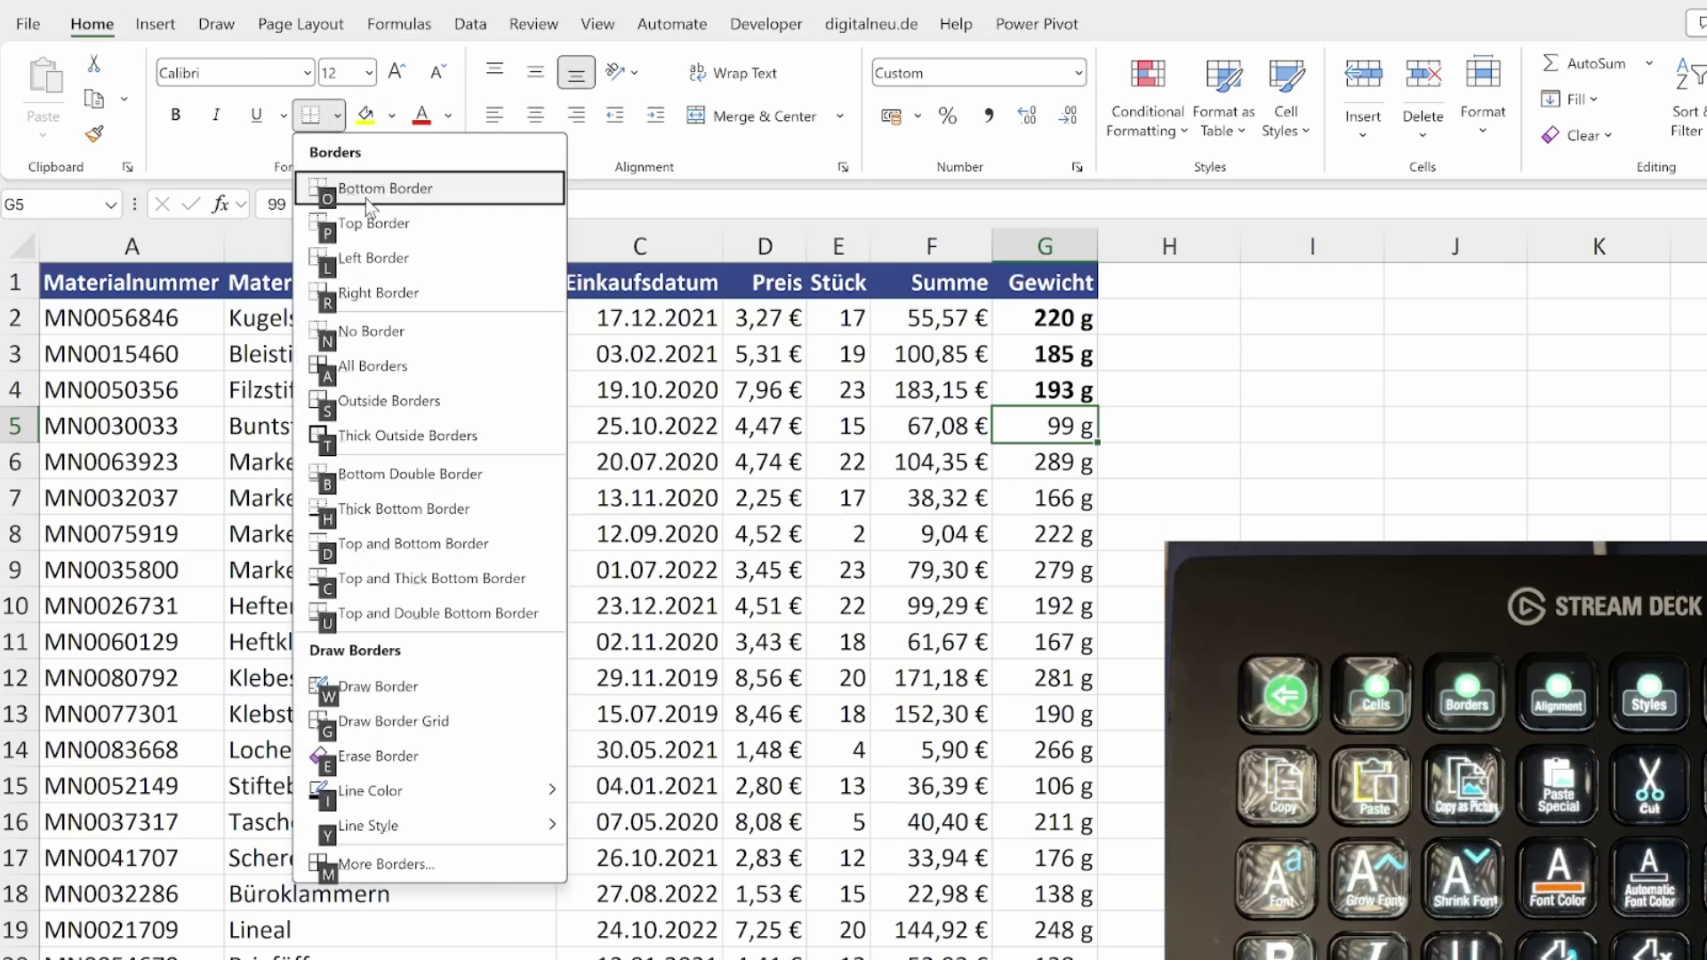
pyautogui.click(329, 231)
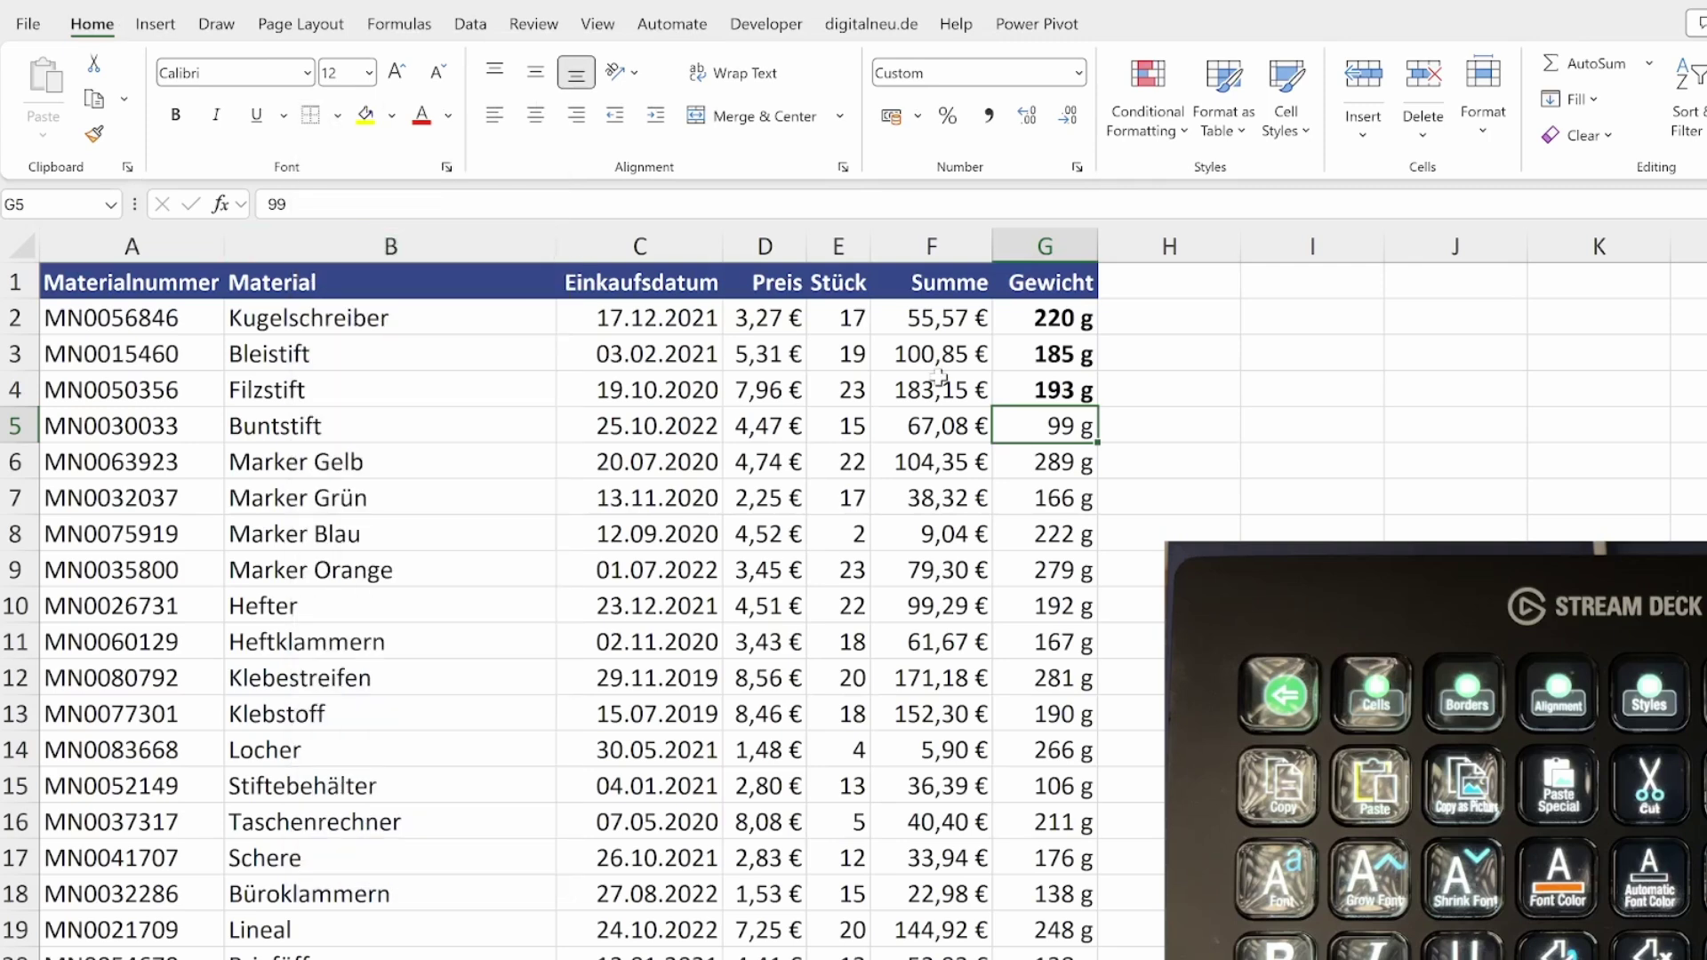
# Step: Switch to Stream Deck, examine the hotkey sequence of the Top Border multi-action in the Borders folder, and return to Excel
pyautogui.click(1030, 467)
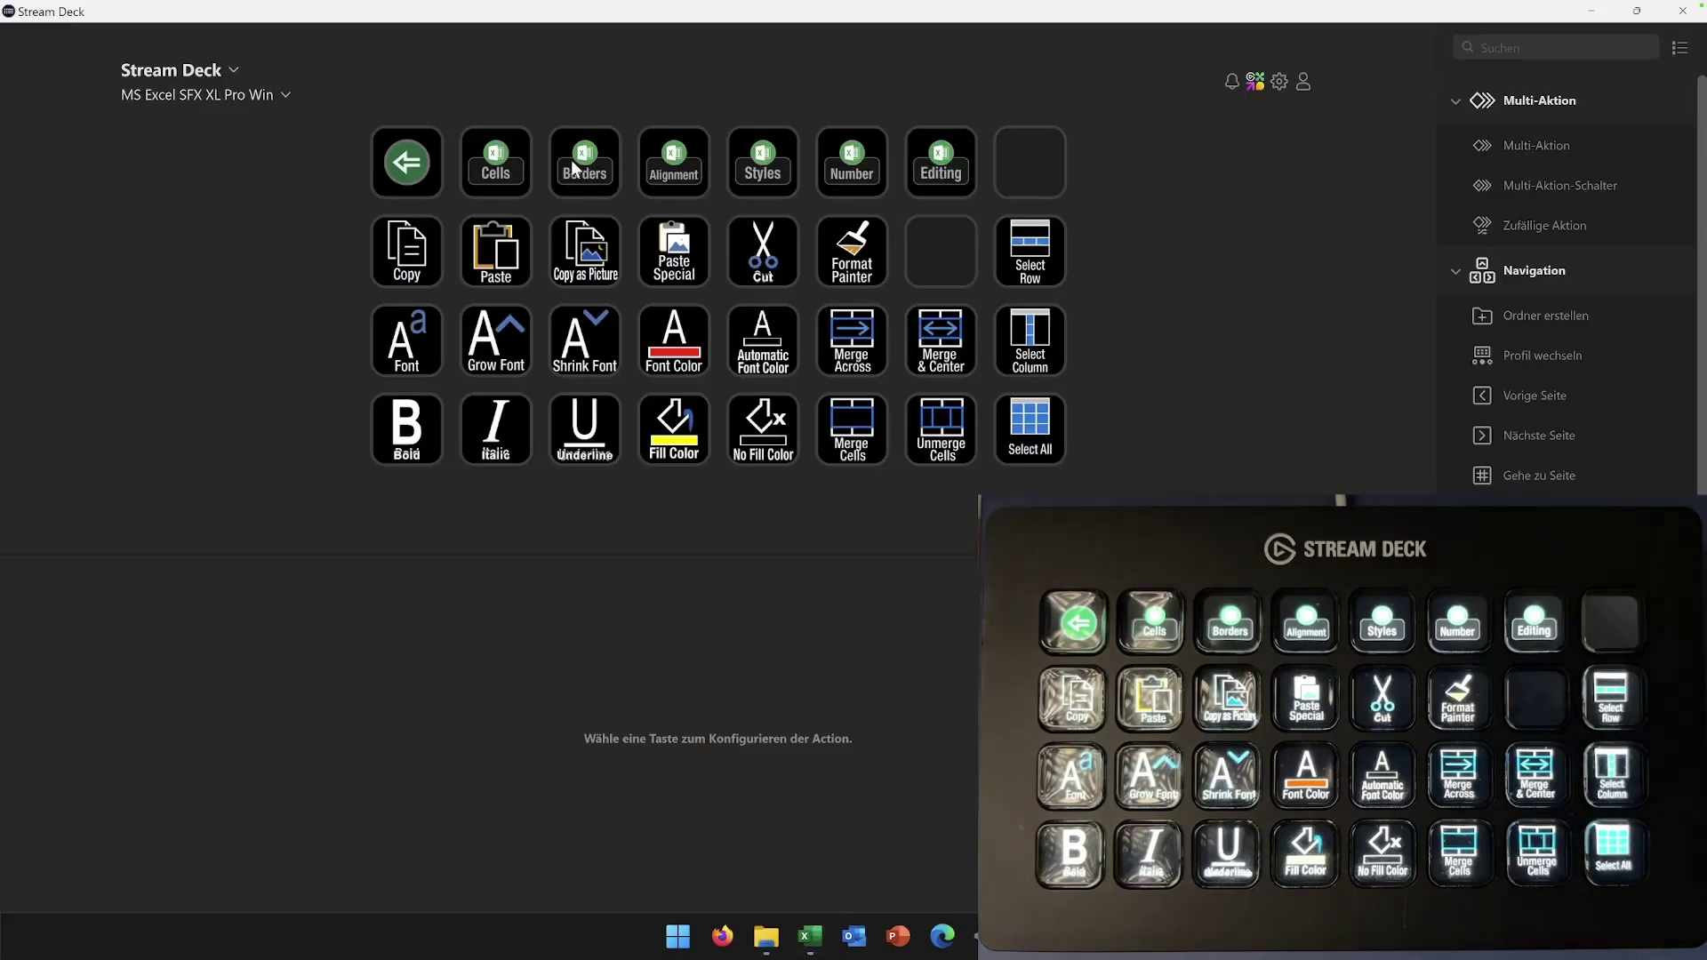
pyautogui.doubleClick(585, 166)
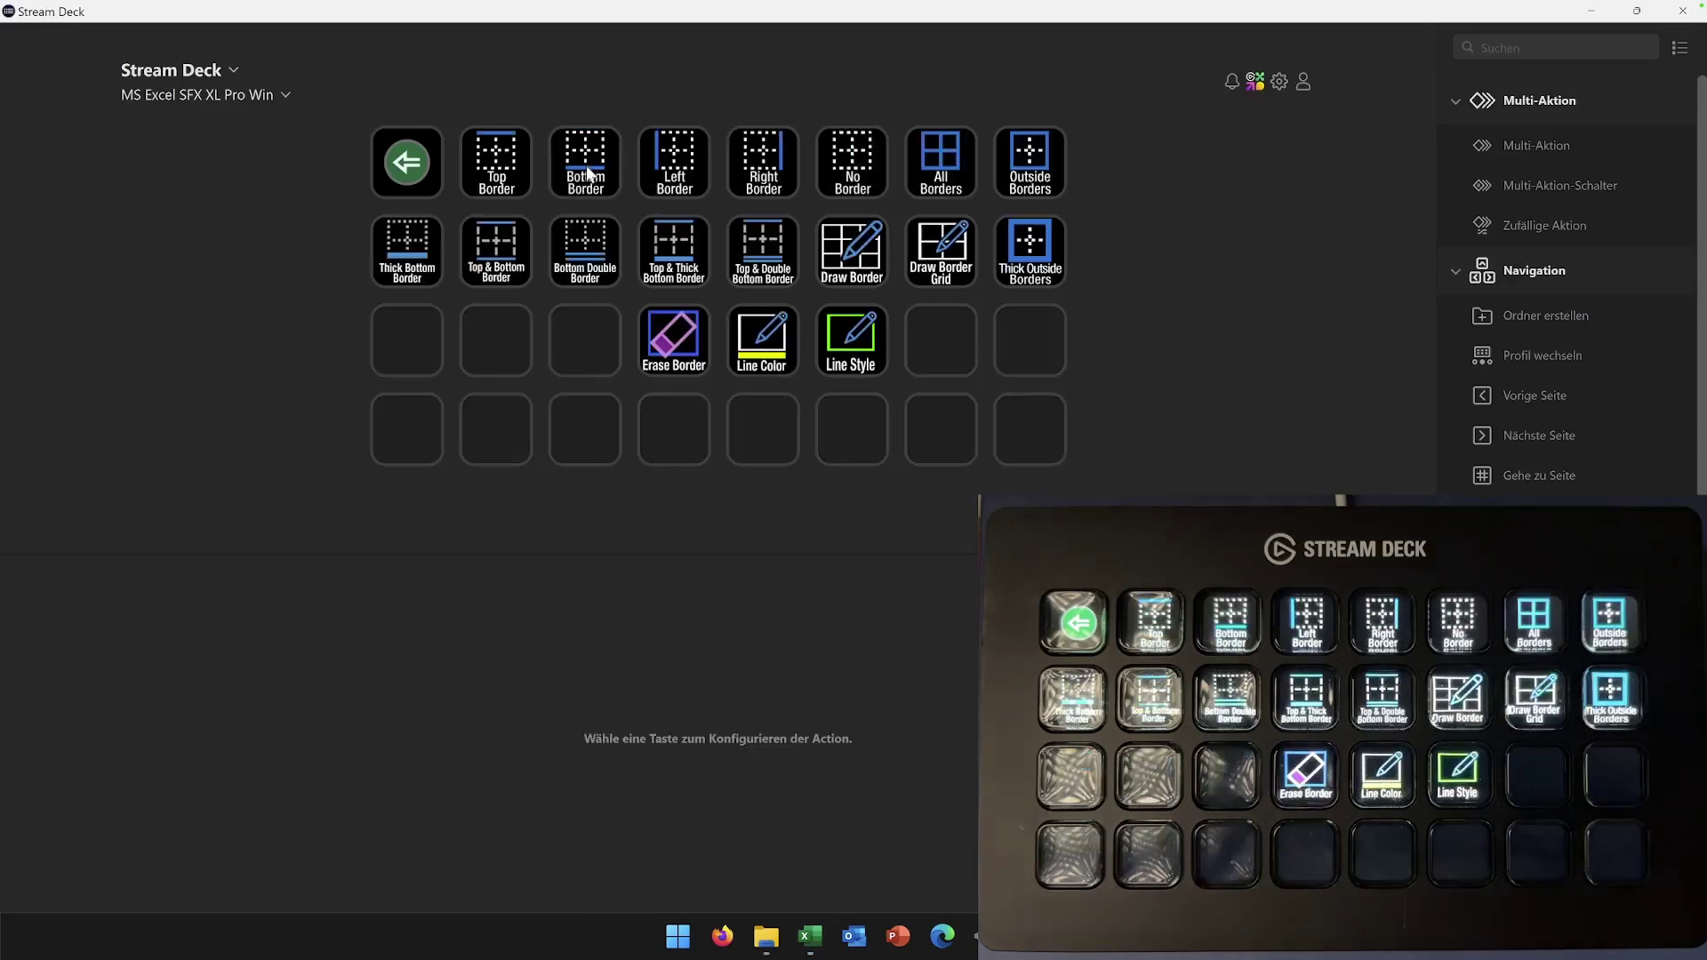
pyautogui.click(472, 156)
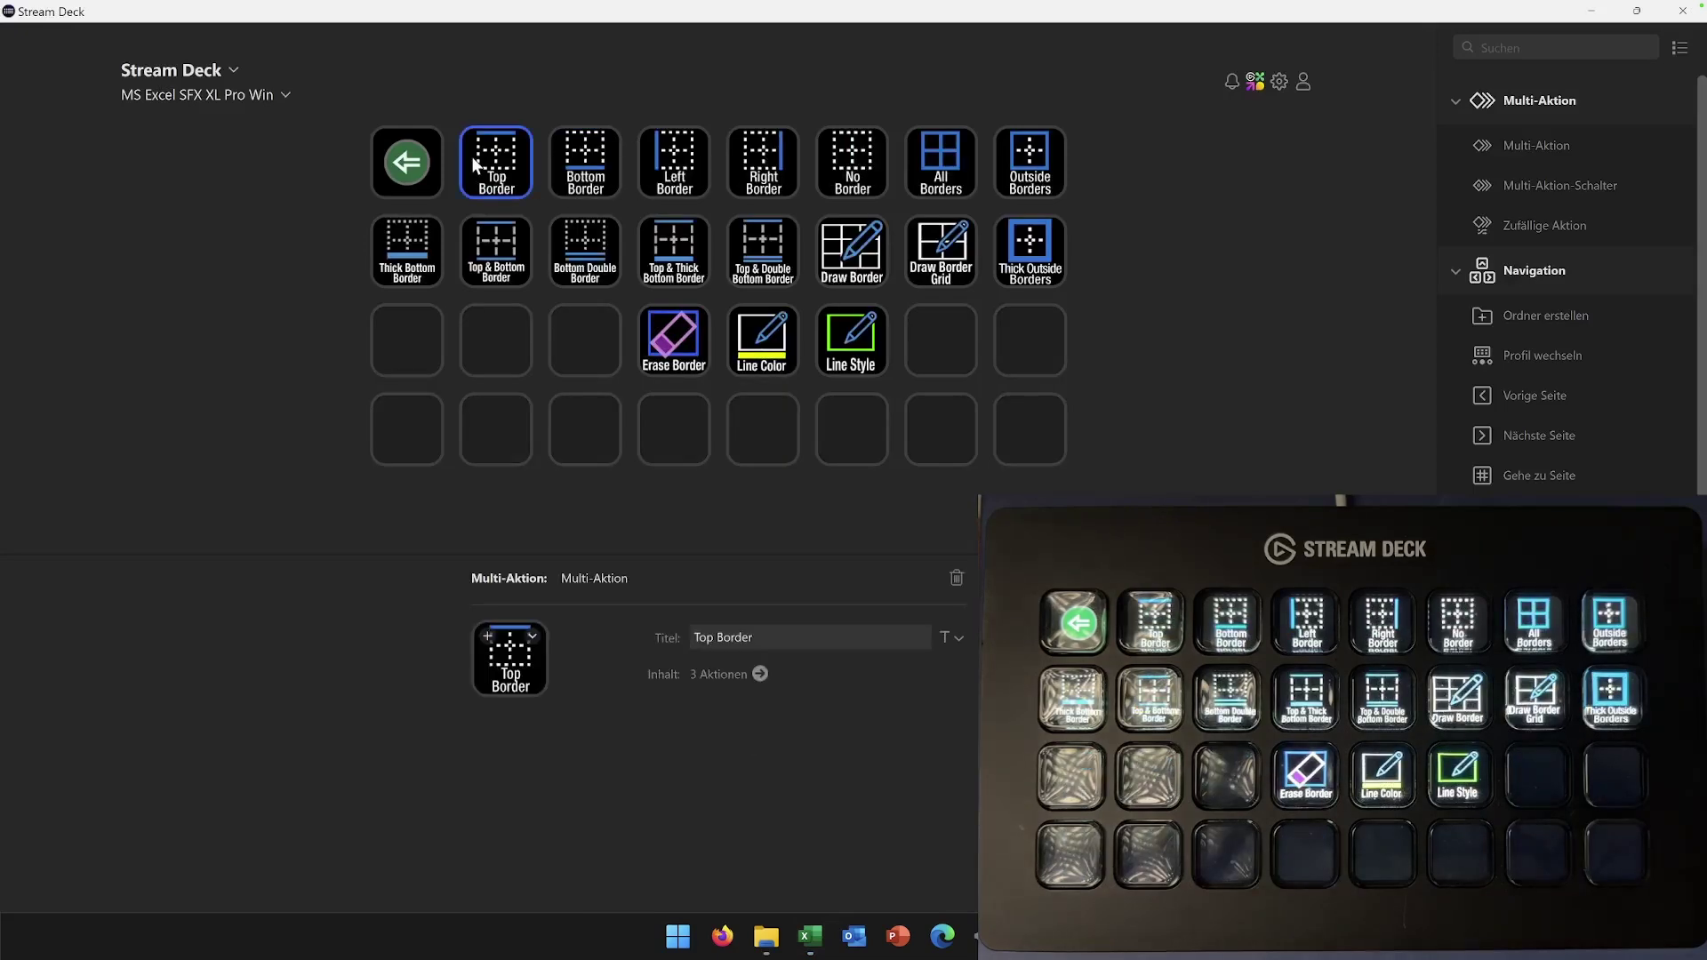
pyautogui.click(761, 674)
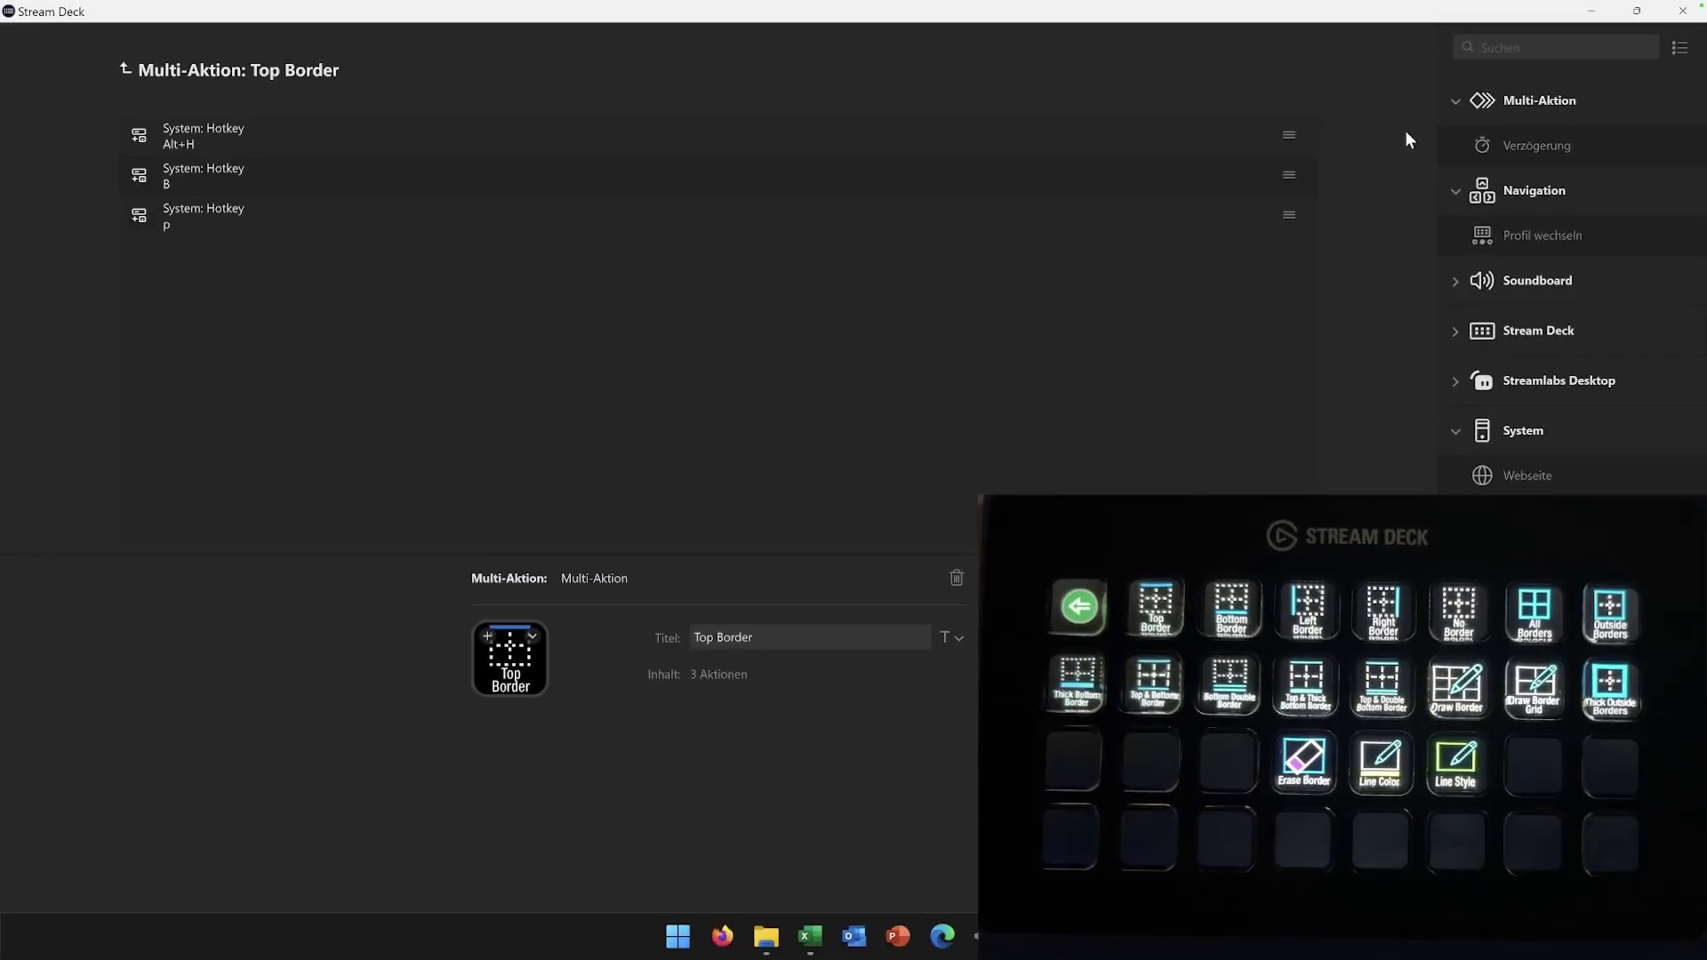
pyautogui.click(1591, 11)
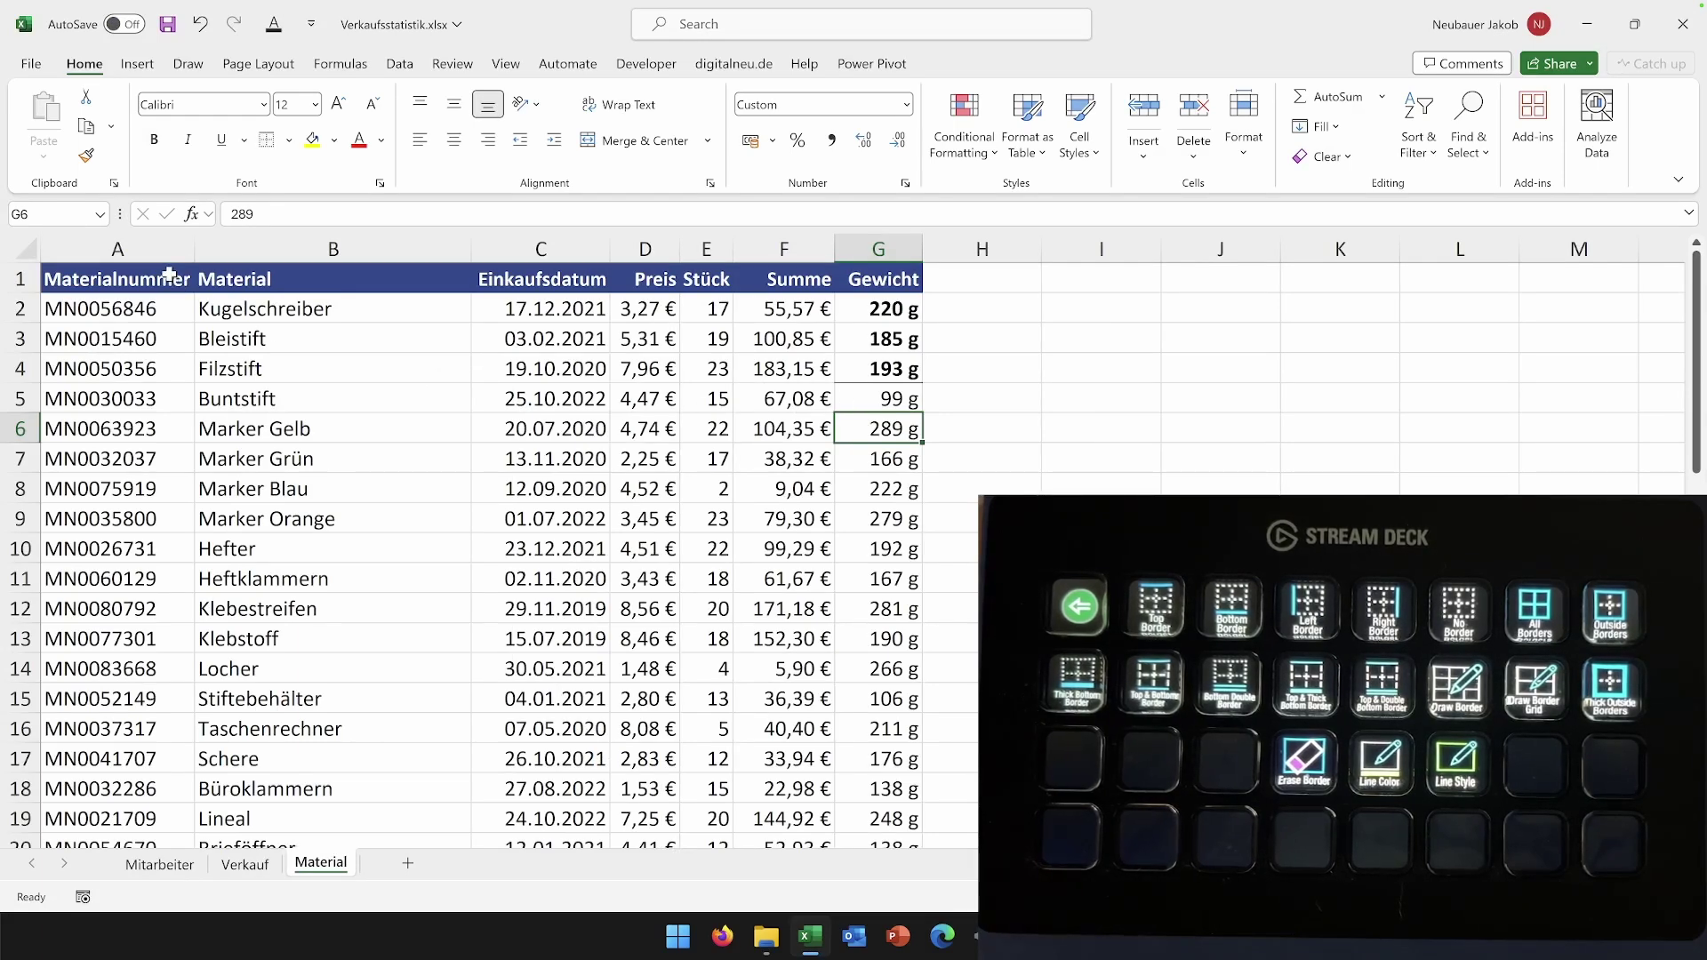
# Step: Open Remove Duplicates for column A and dismiss the dialog without removing anything
pyautogui.click(154, 247)
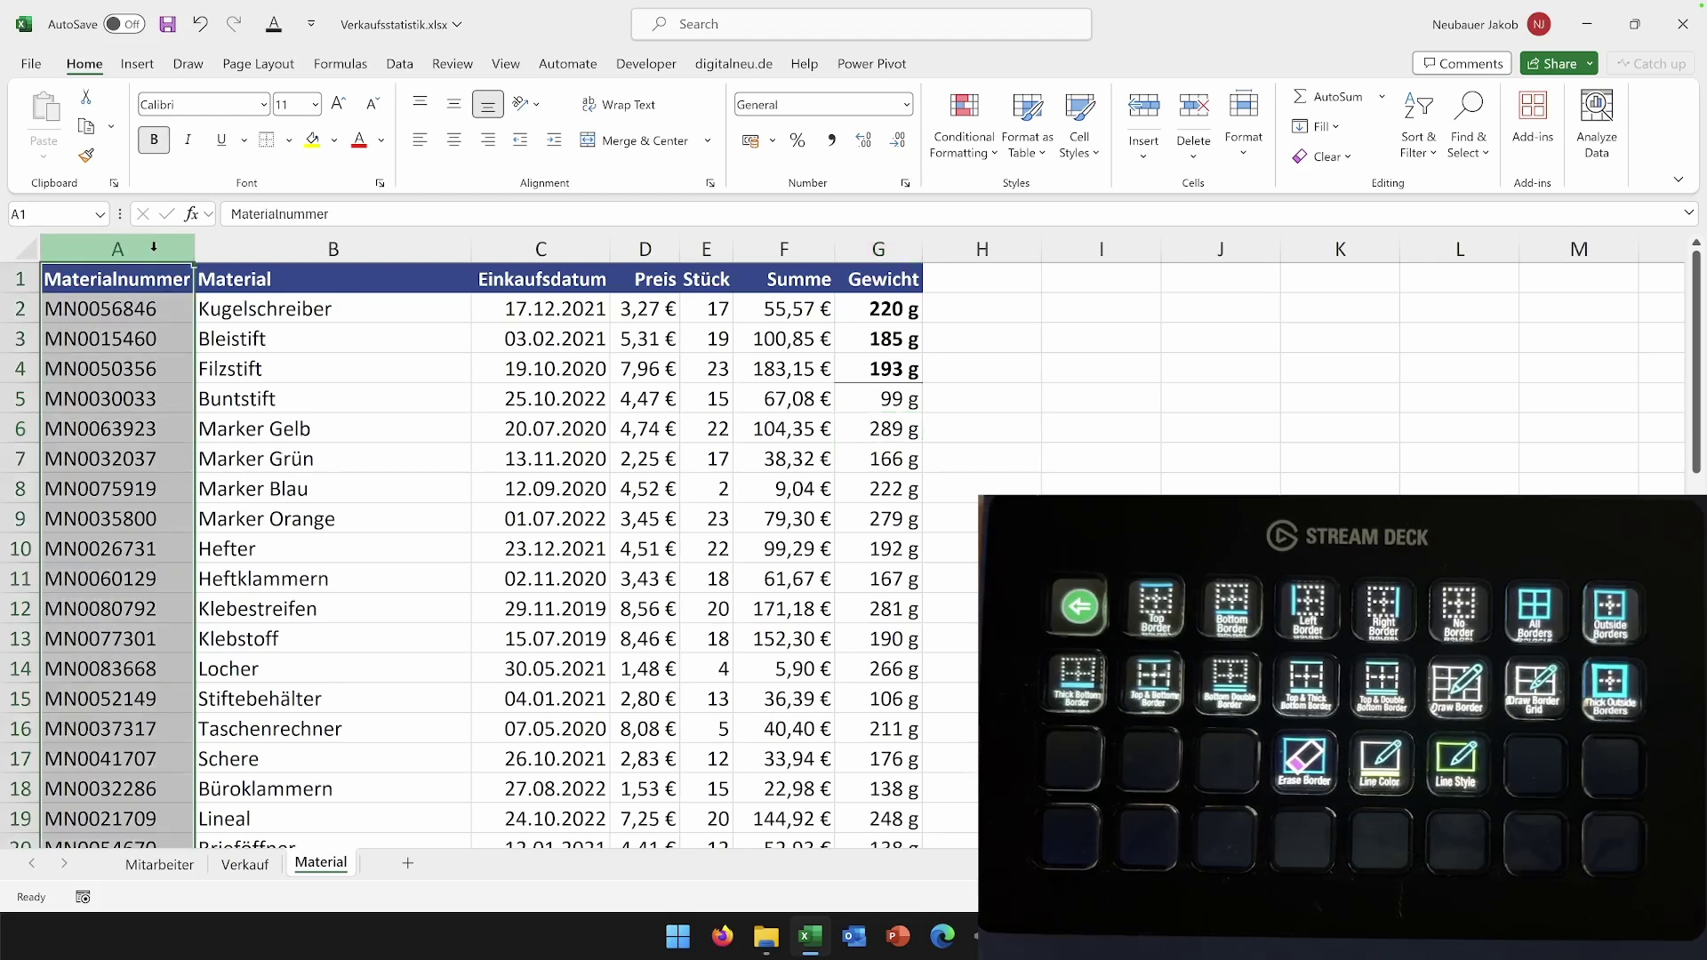
pyautogui.press('alt')
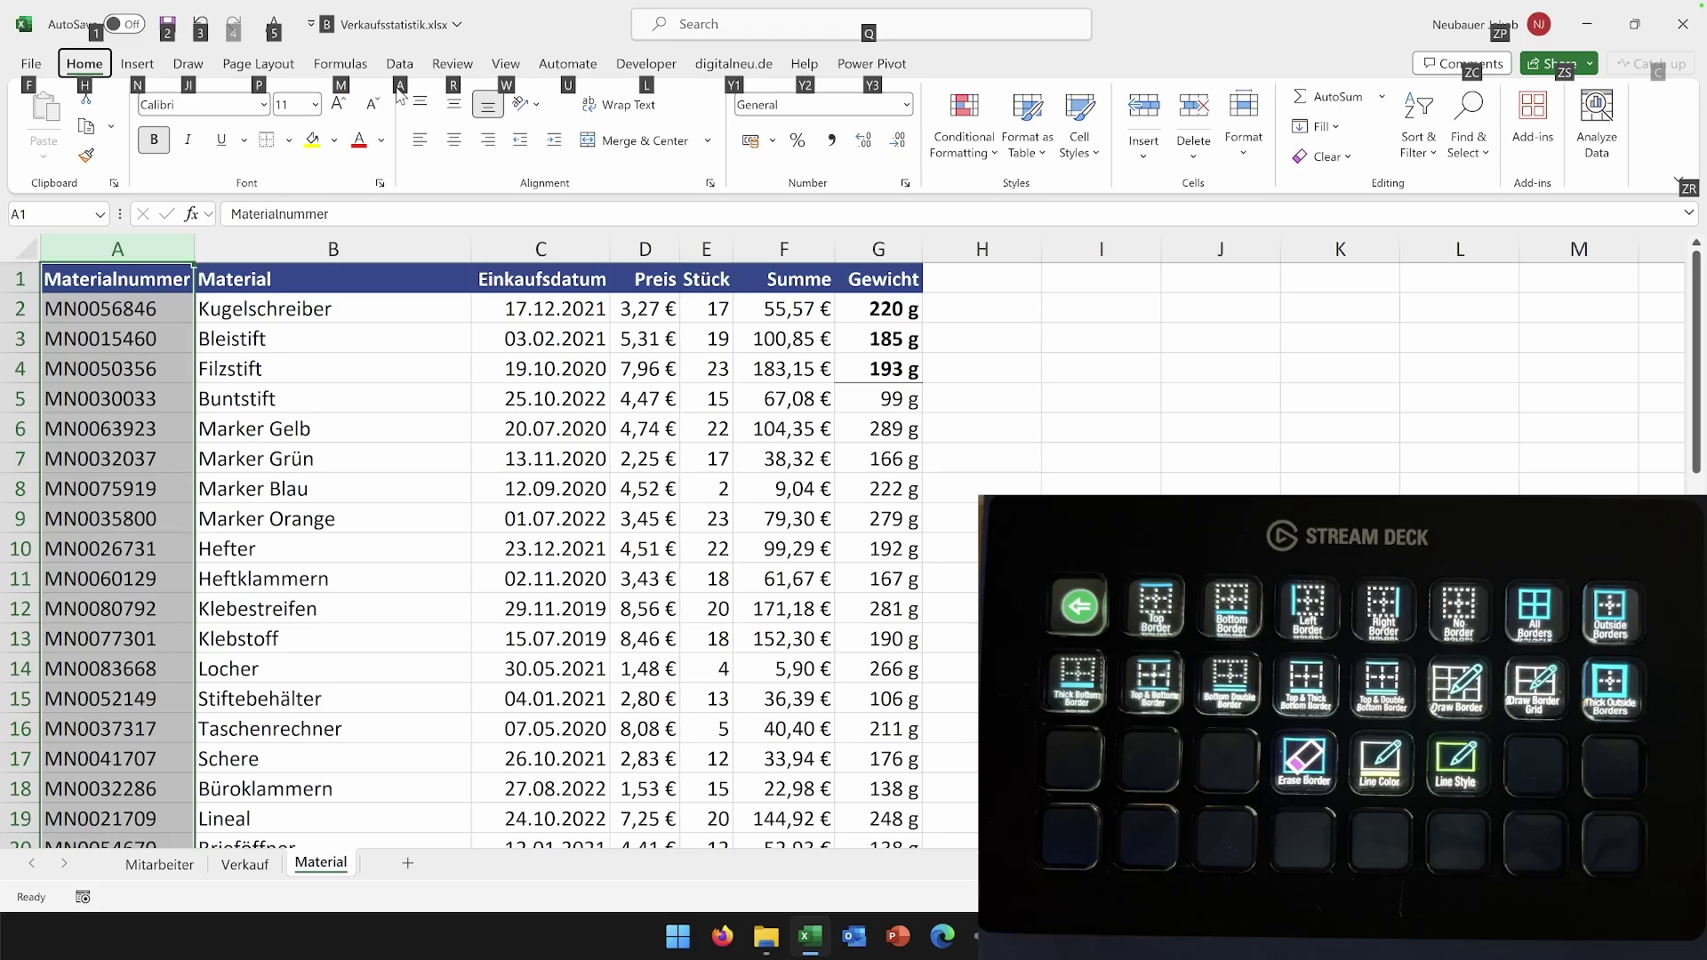
pyautogui.press('a')
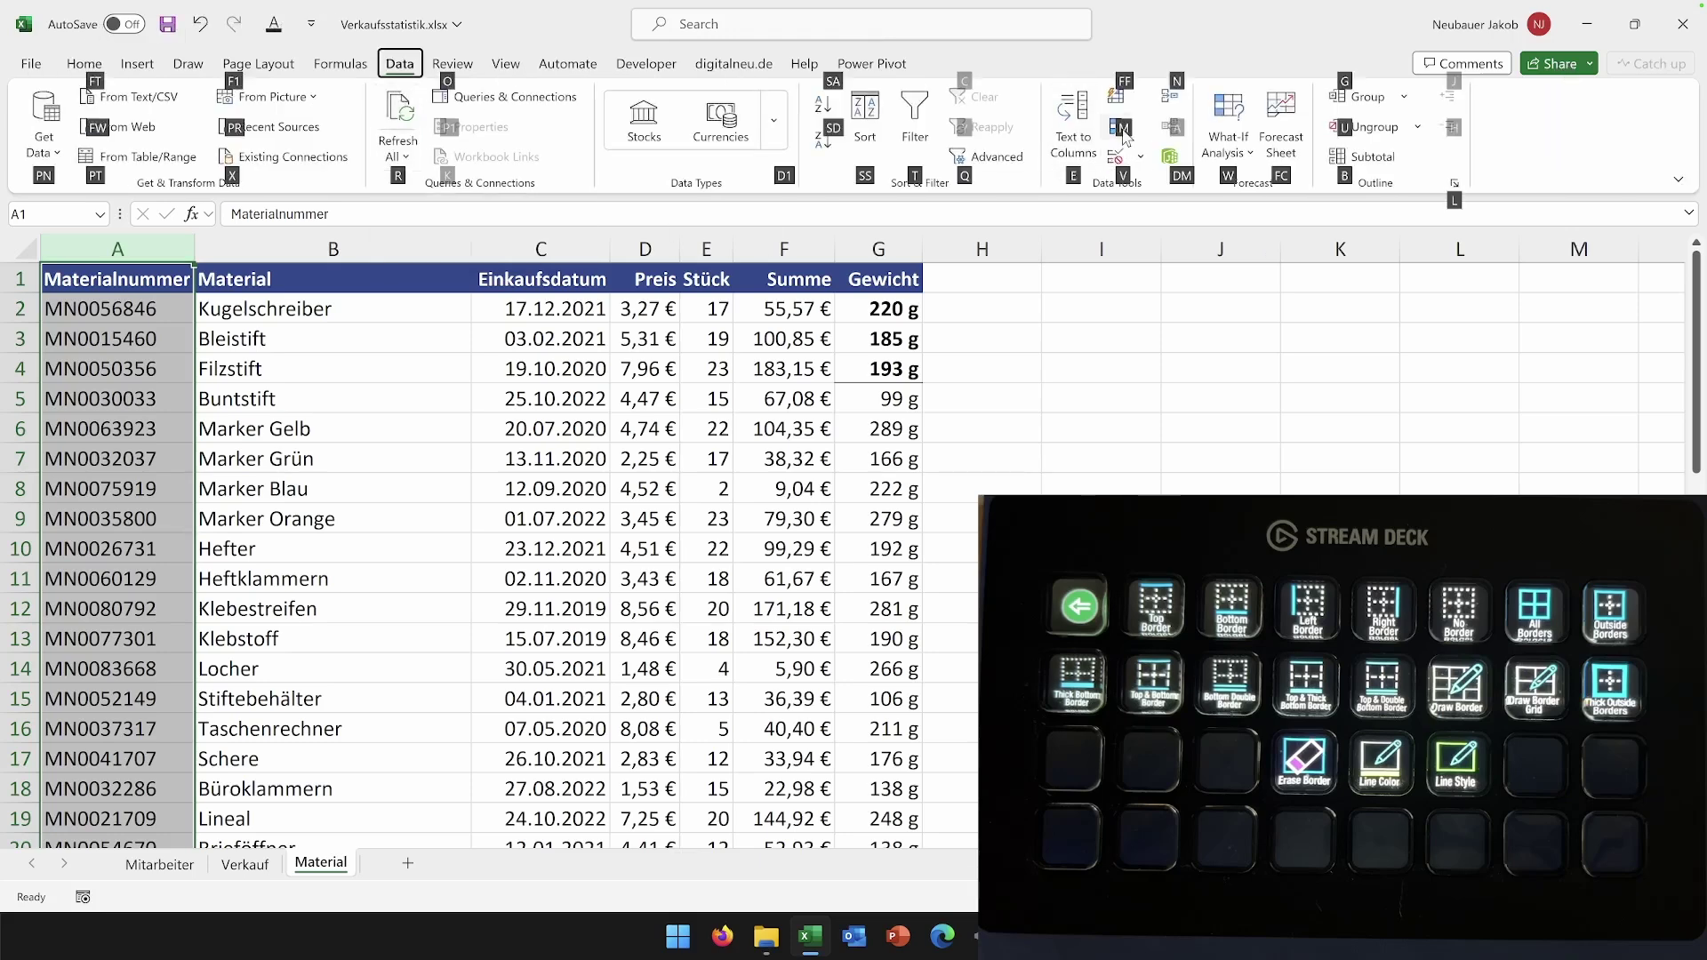
pyautogui.press('m')
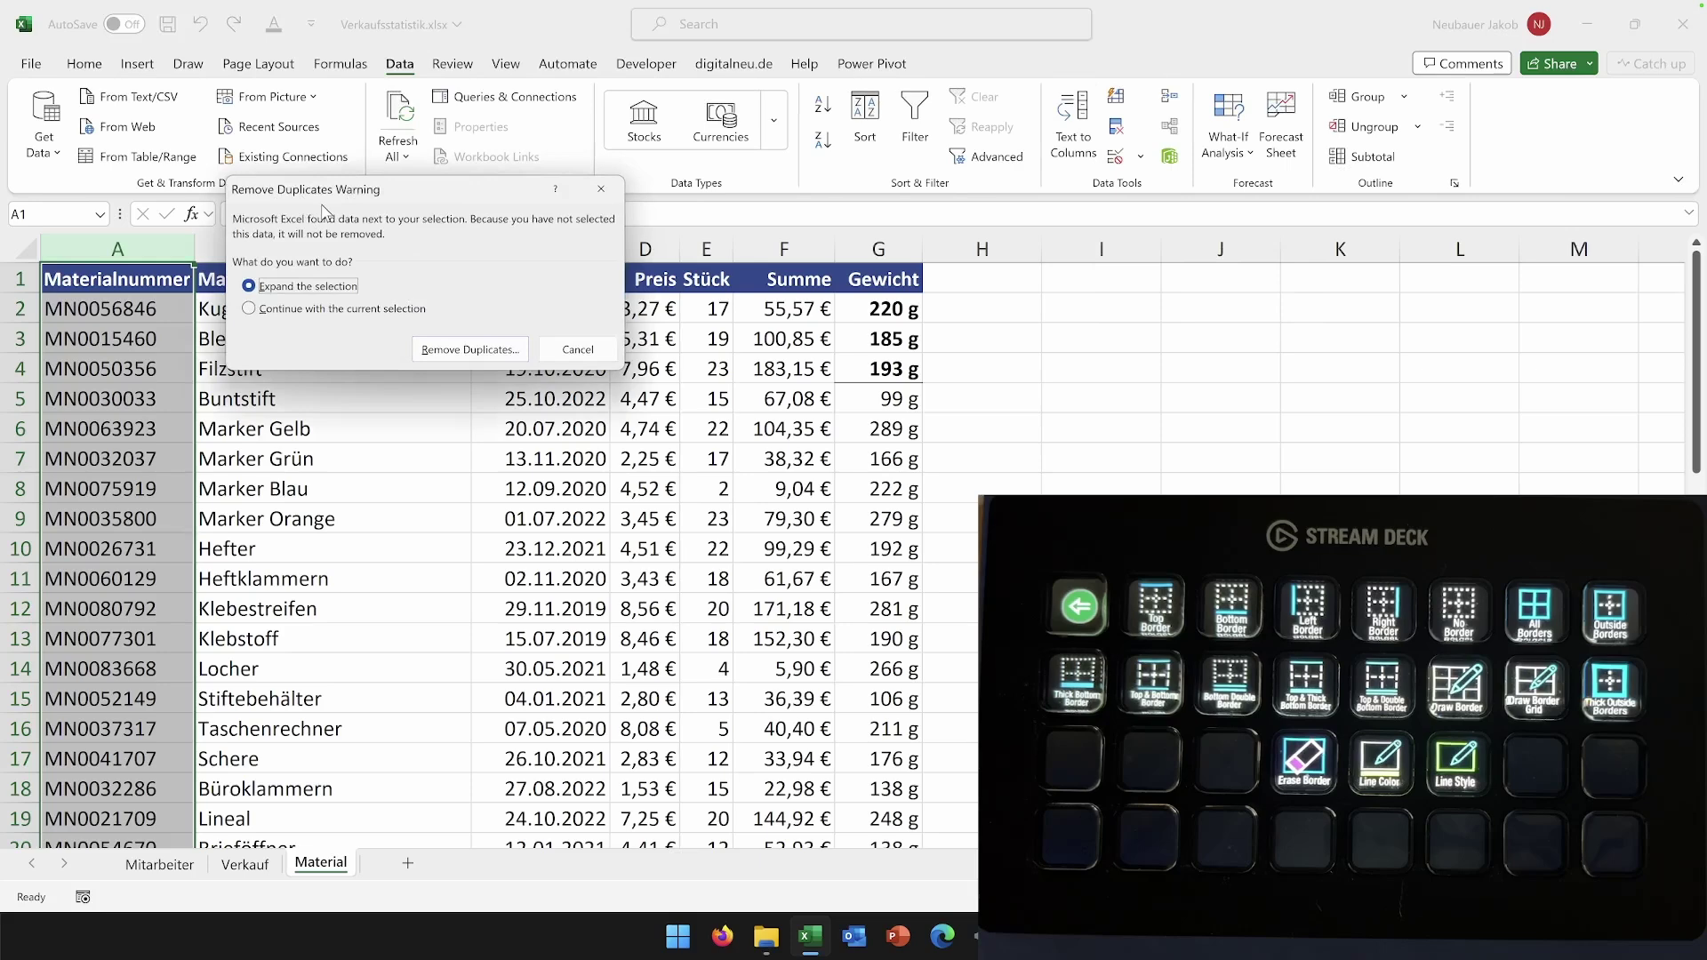
pyautogui.click(601, 189)
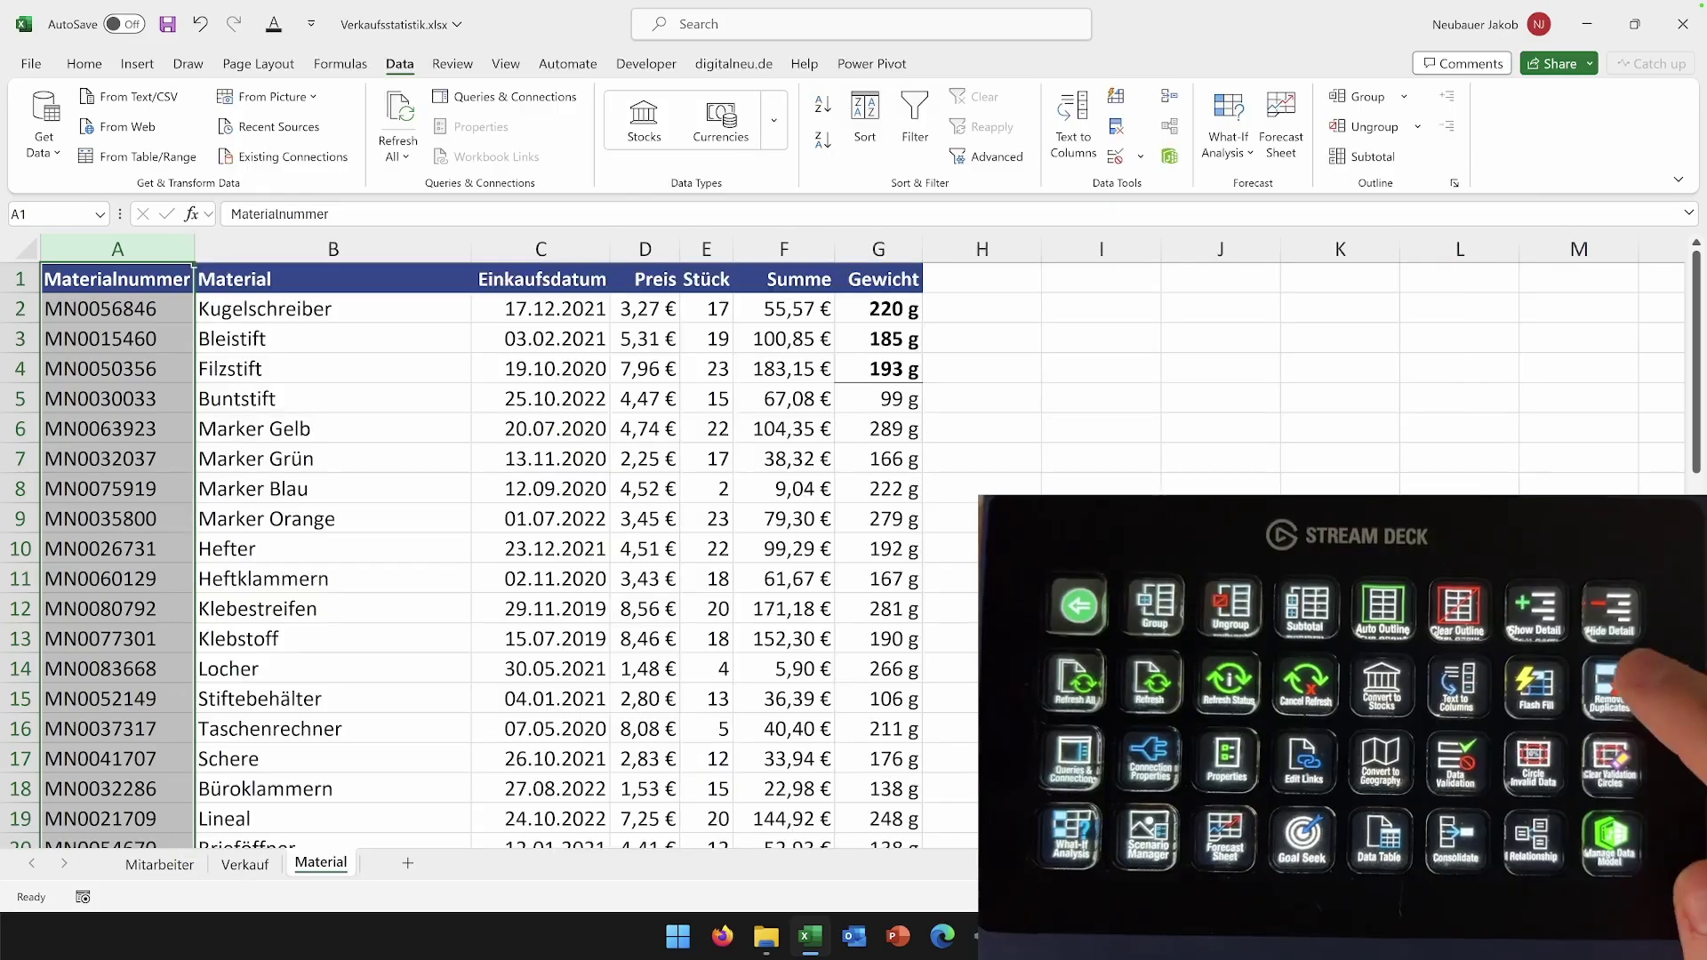
# Step: Open Remove Duplicates for column A, and start a PivotTable from the table range with cell B5 selected
pyautogui.hotkey('alt', 'a')
pyautogui.press('m')
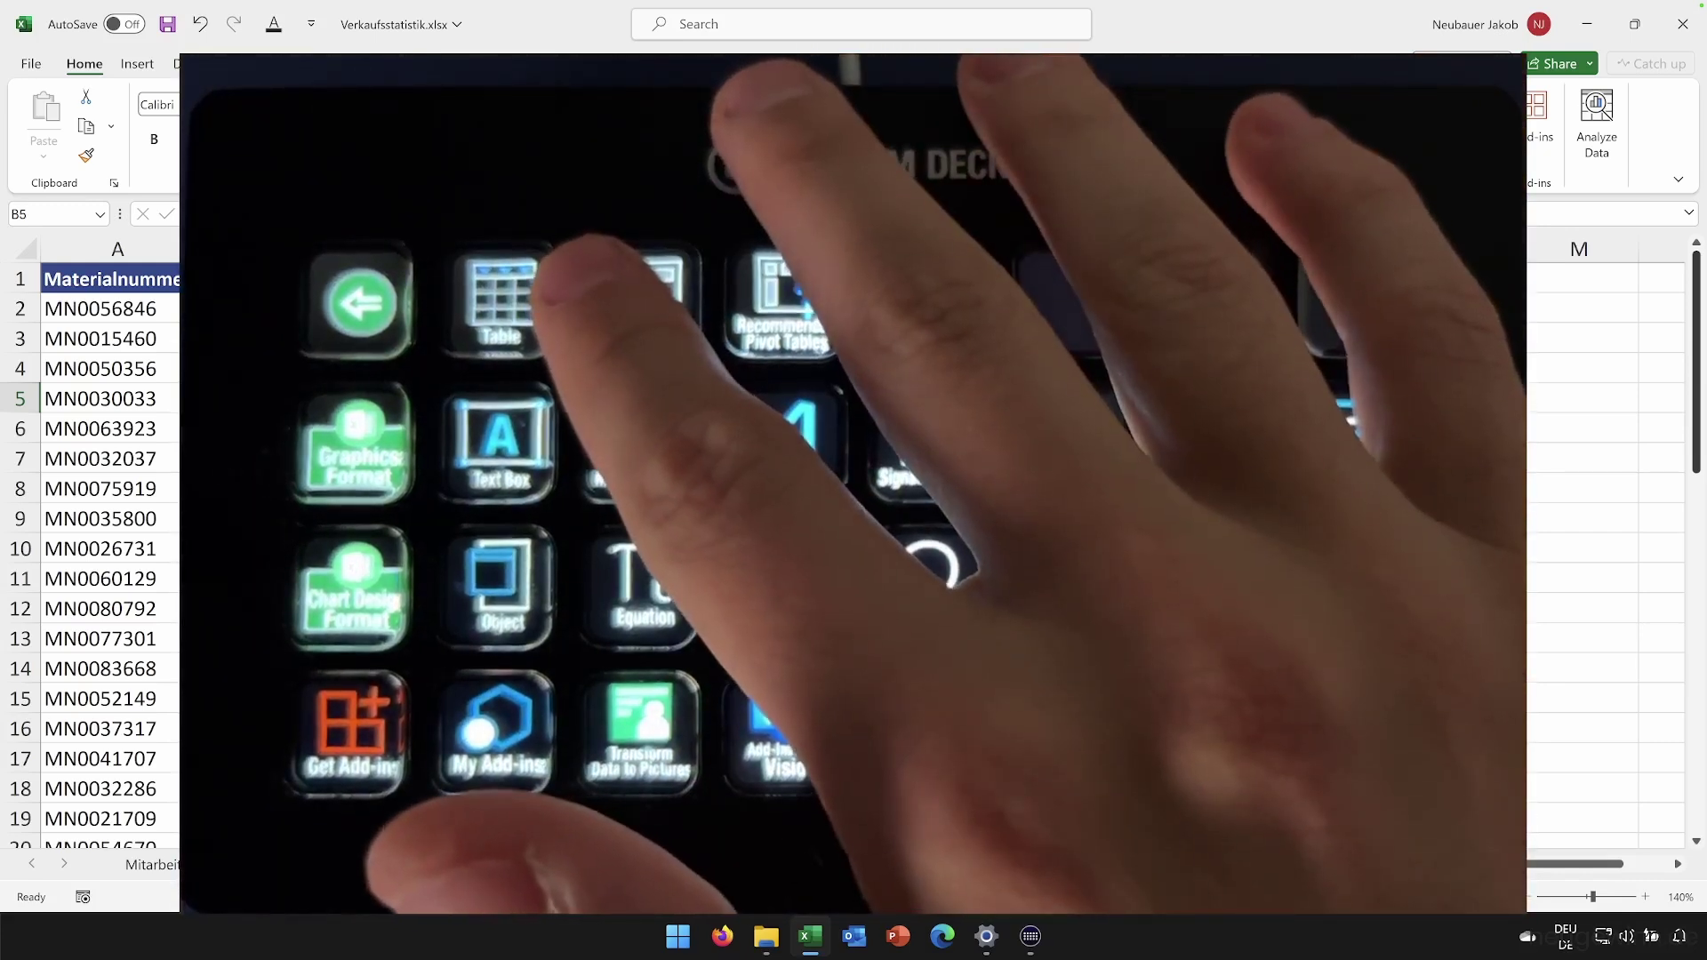
pyautogui.hotkey('alt', 'n')
pyautogui.press('v')
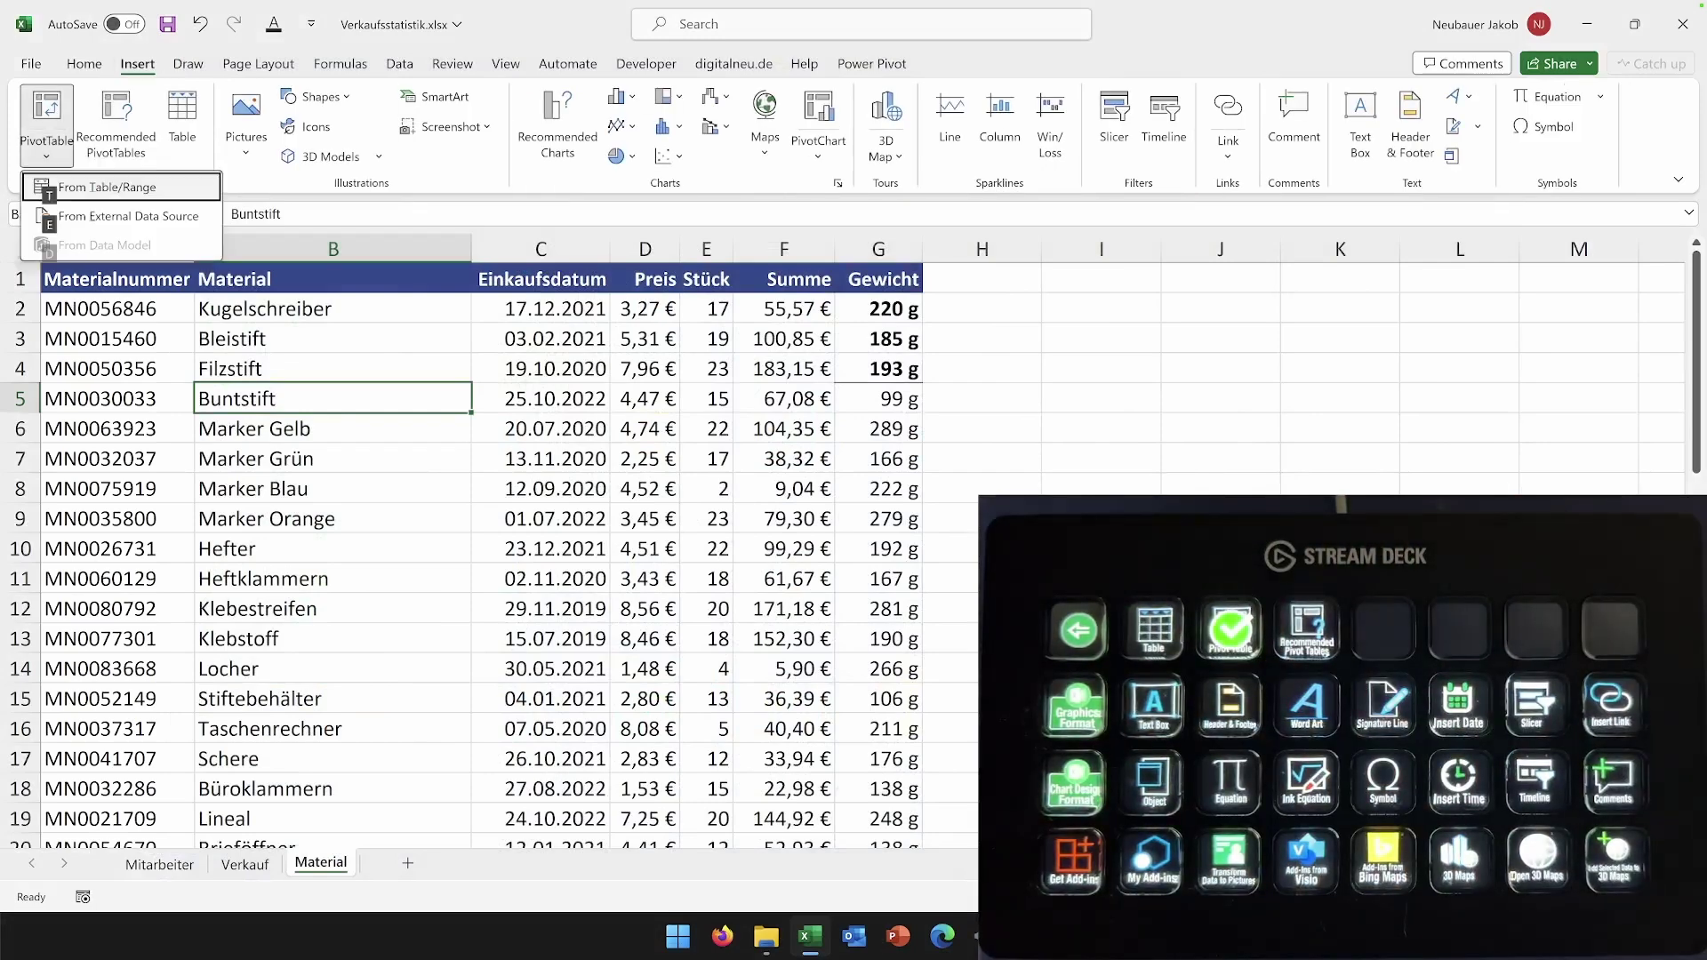
pyautogui.press('t')
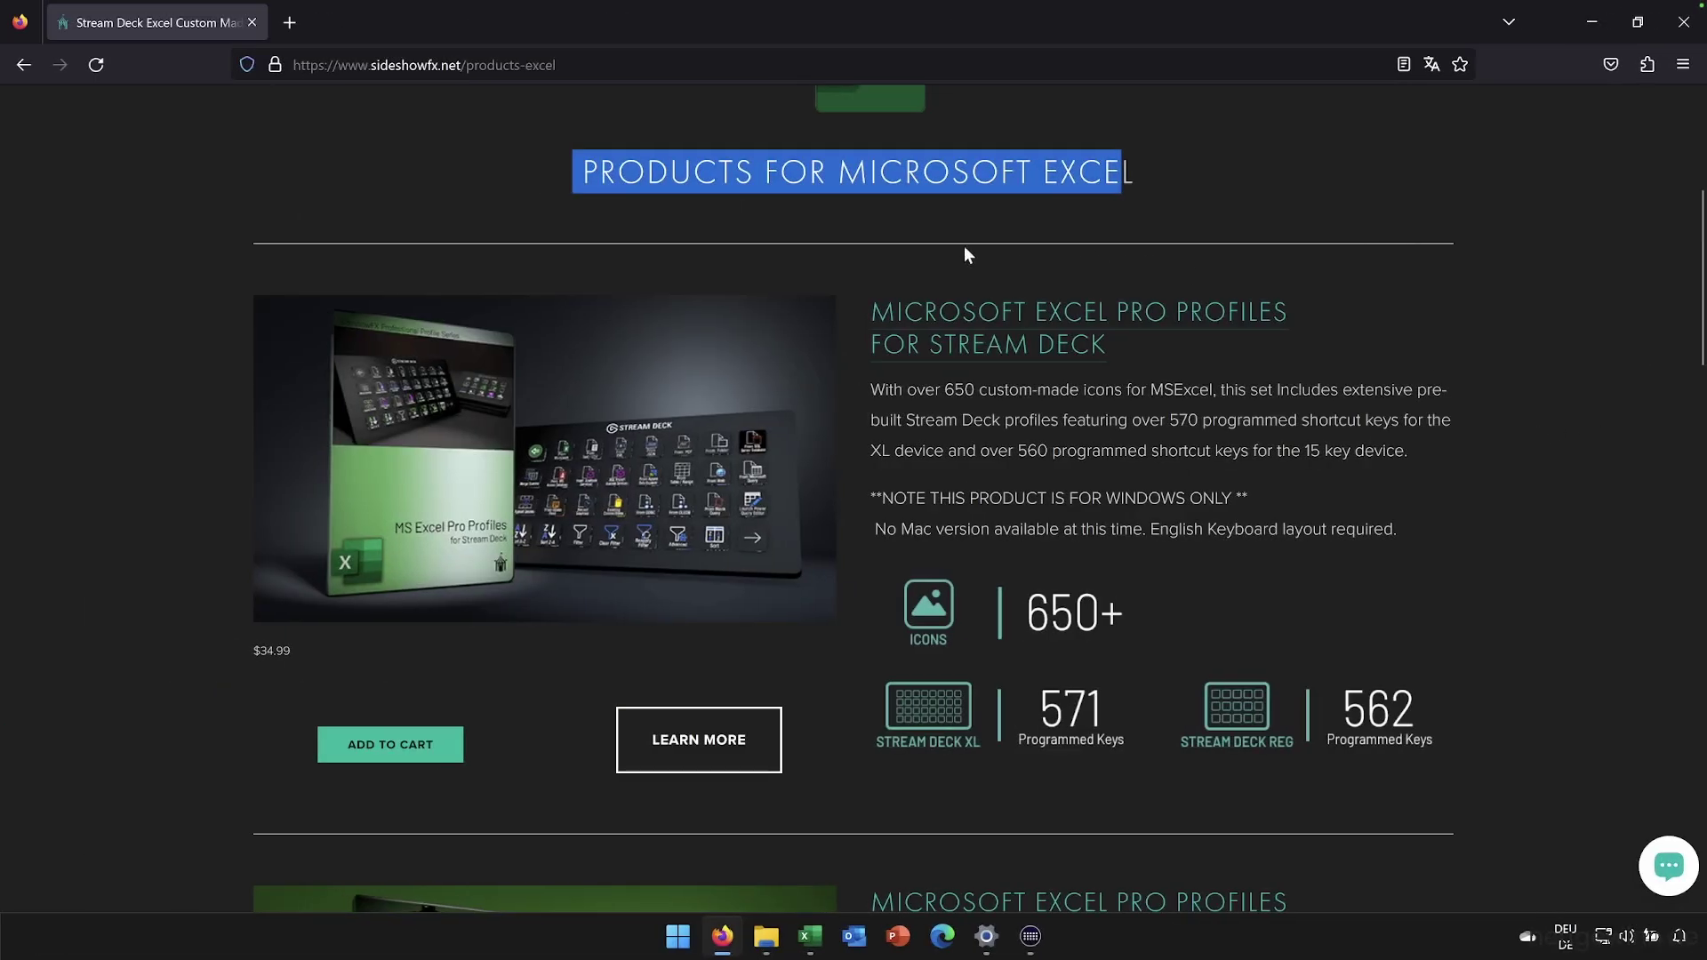
# Step: Highlight the Products for Microsoft Excel heading on the website, and switch to Stream Deck to view the list of available profiles
pyautogui.moveTo(564, 174); pyautogui.dragTo(1160, 185)
pyautogui.click(1031, 937)
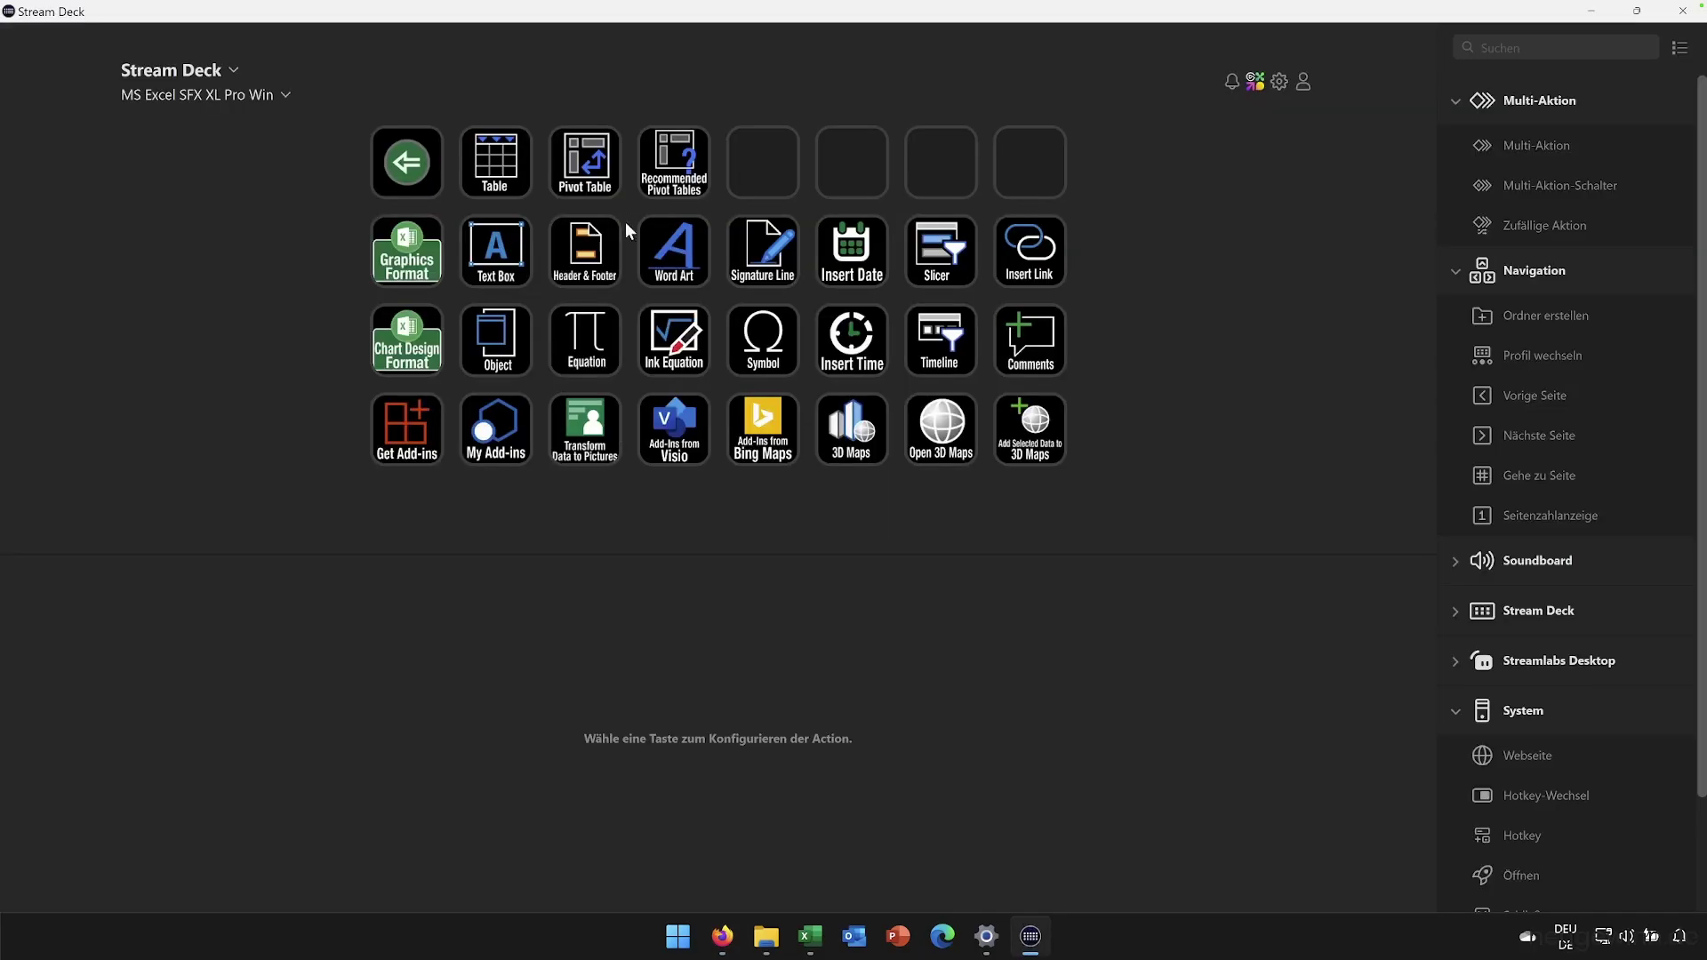
pyautogui.click(286, 94)
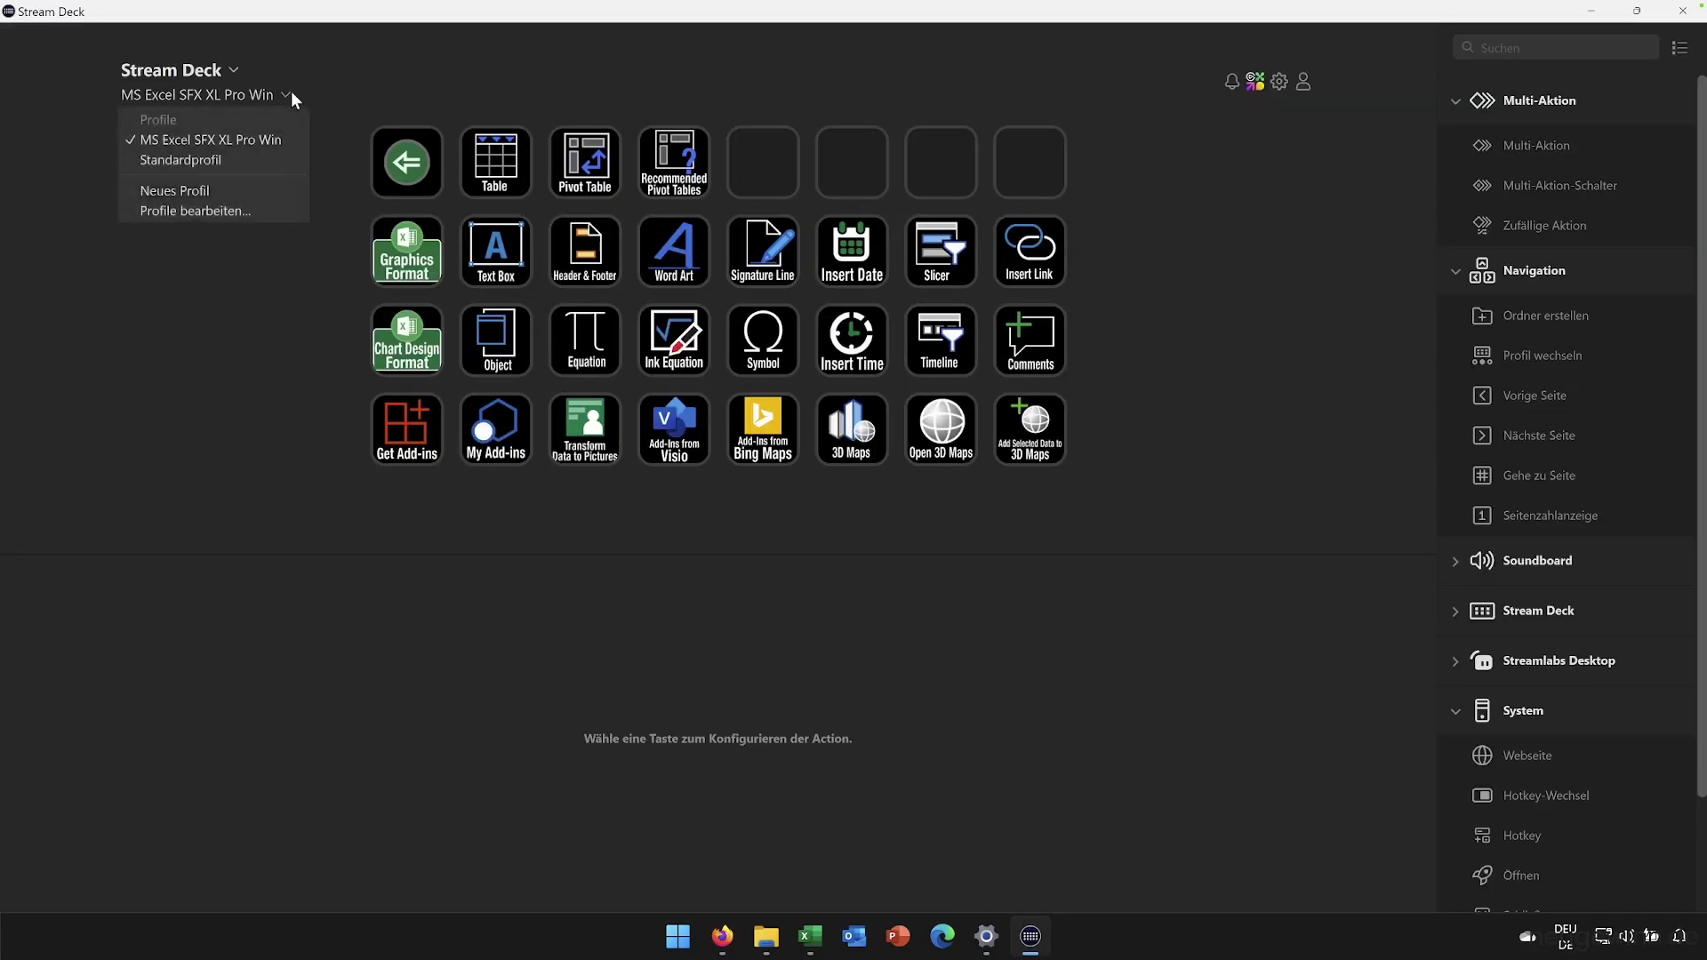
pyautogui.click(236, 298)
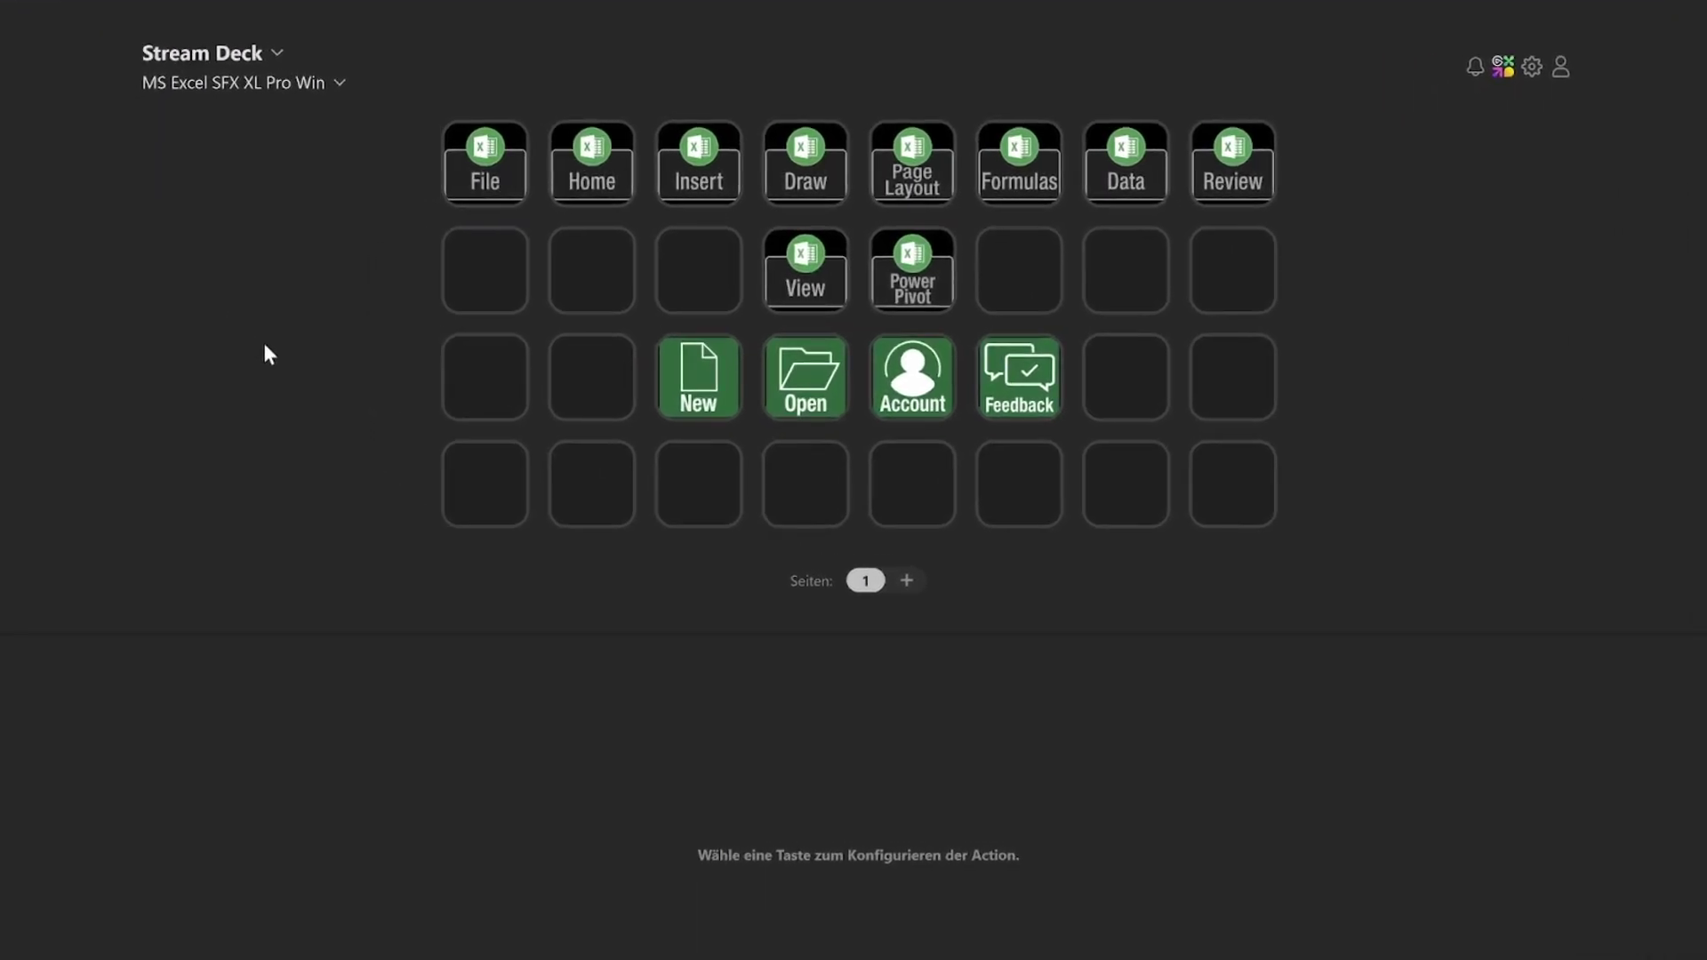
# Step: Open the Excel profile's Insert folder and examine the actions inside the Insert Picture from This Device multi-action
pyautogui.doubleClick(712, 162)
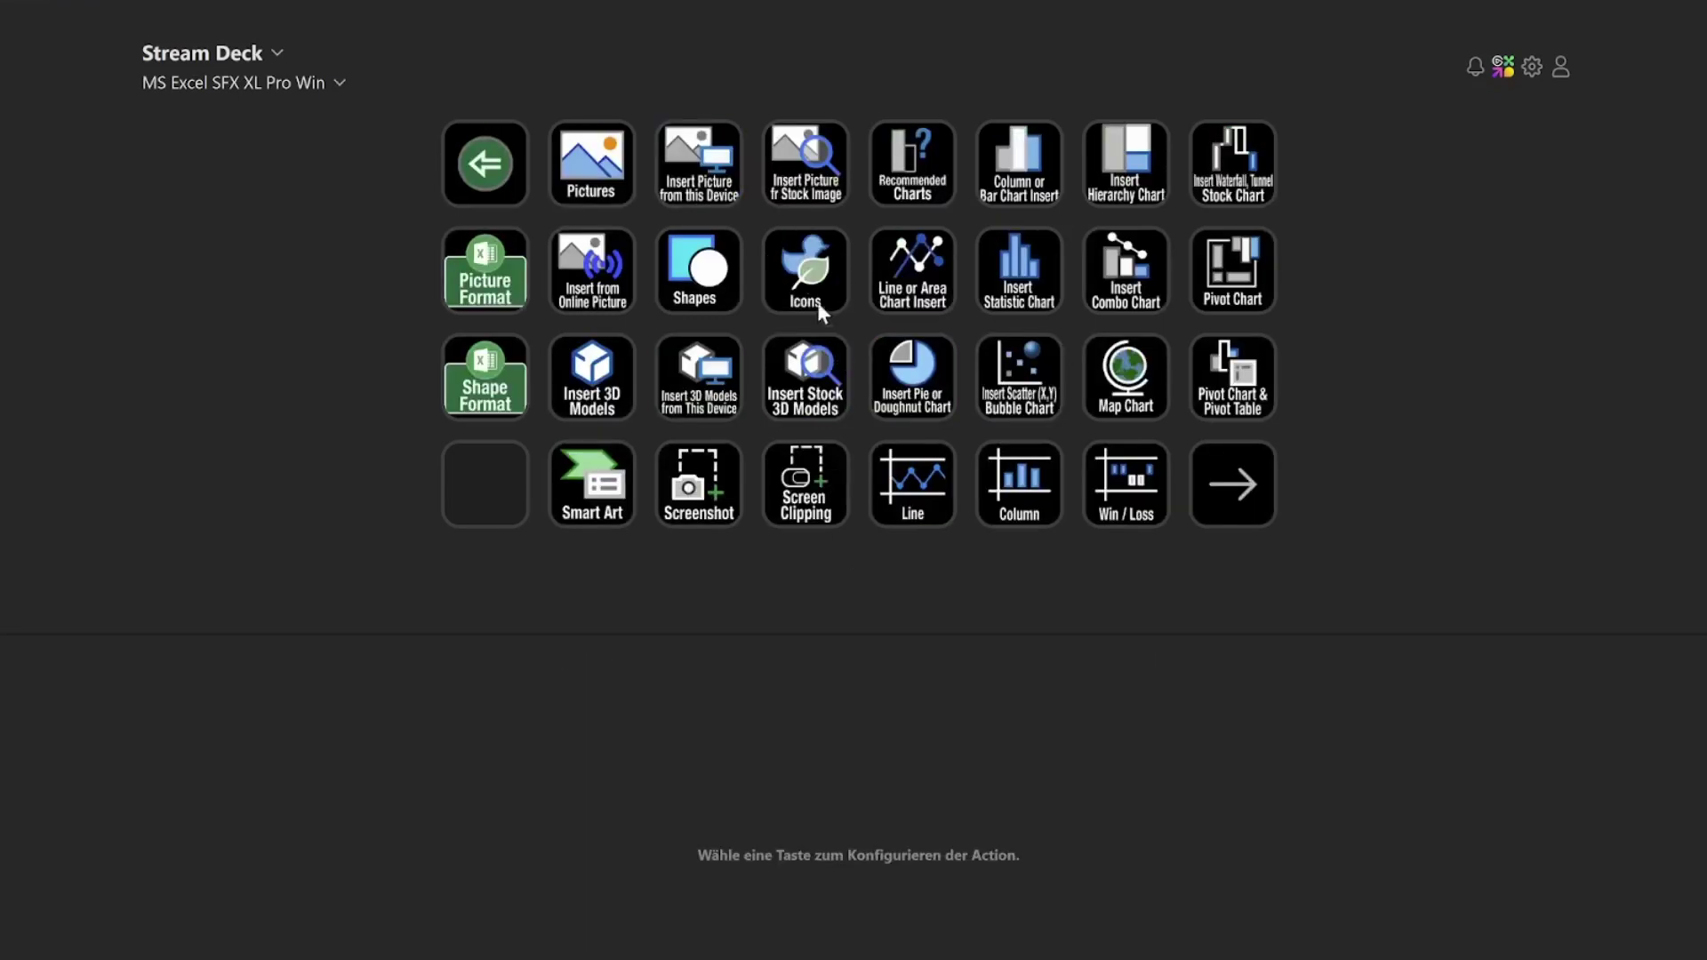
pyautogui.click(693, 181)
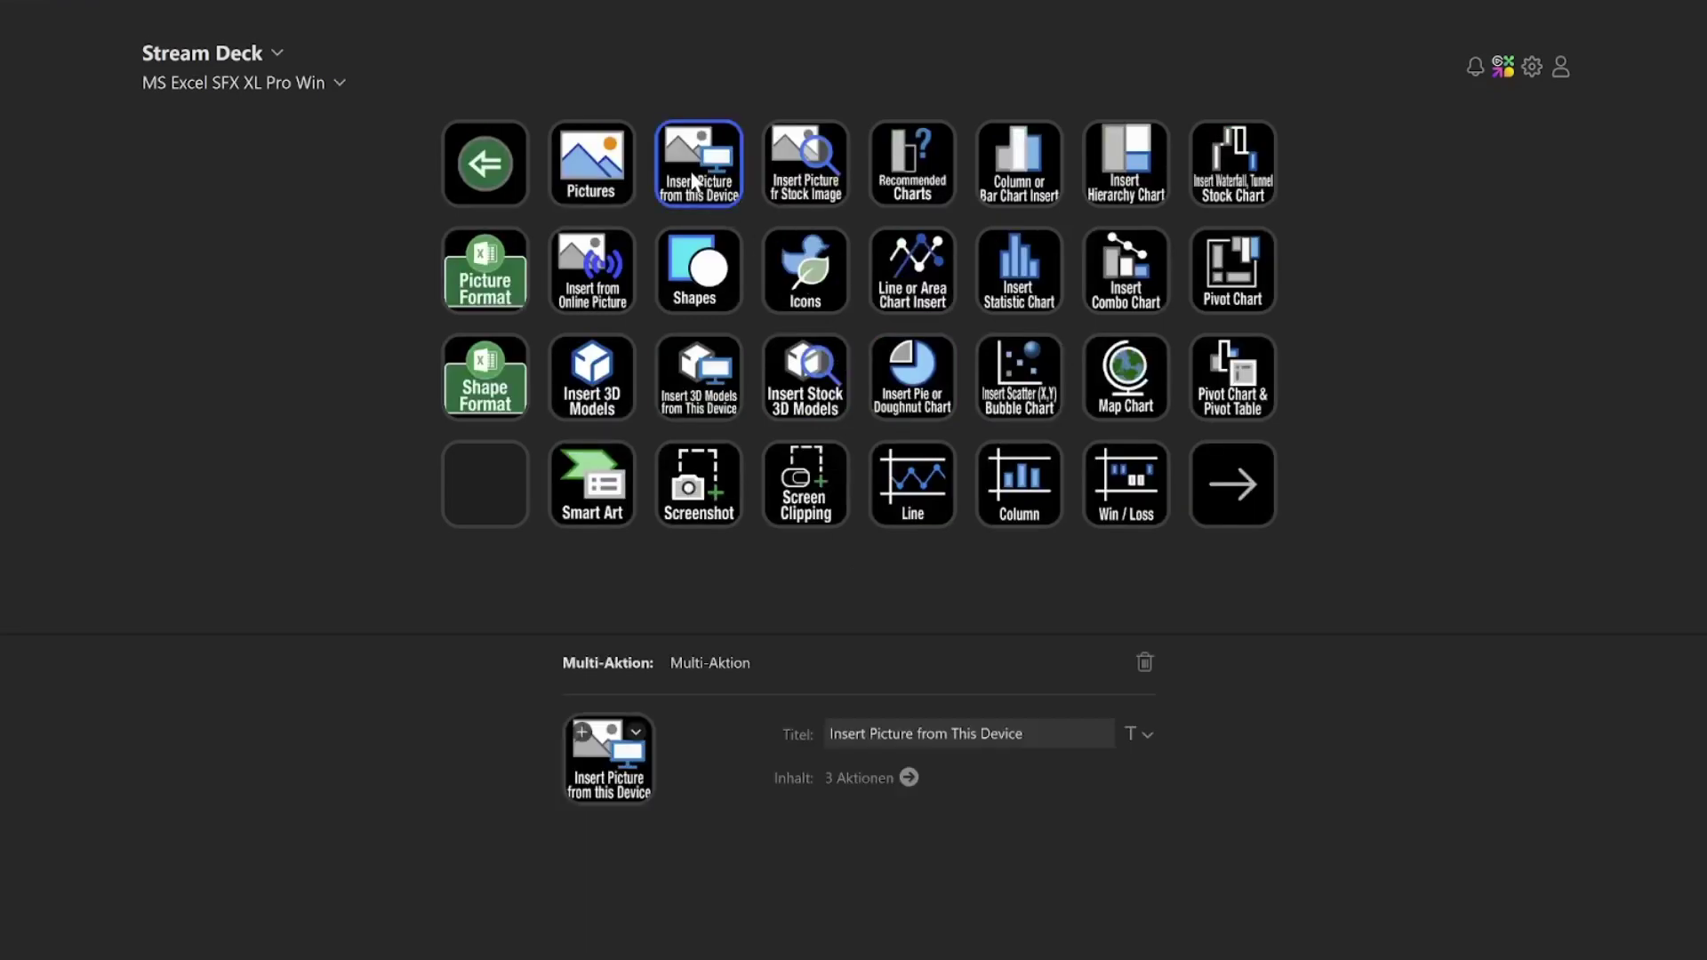
pyautogui.click(909, 777)
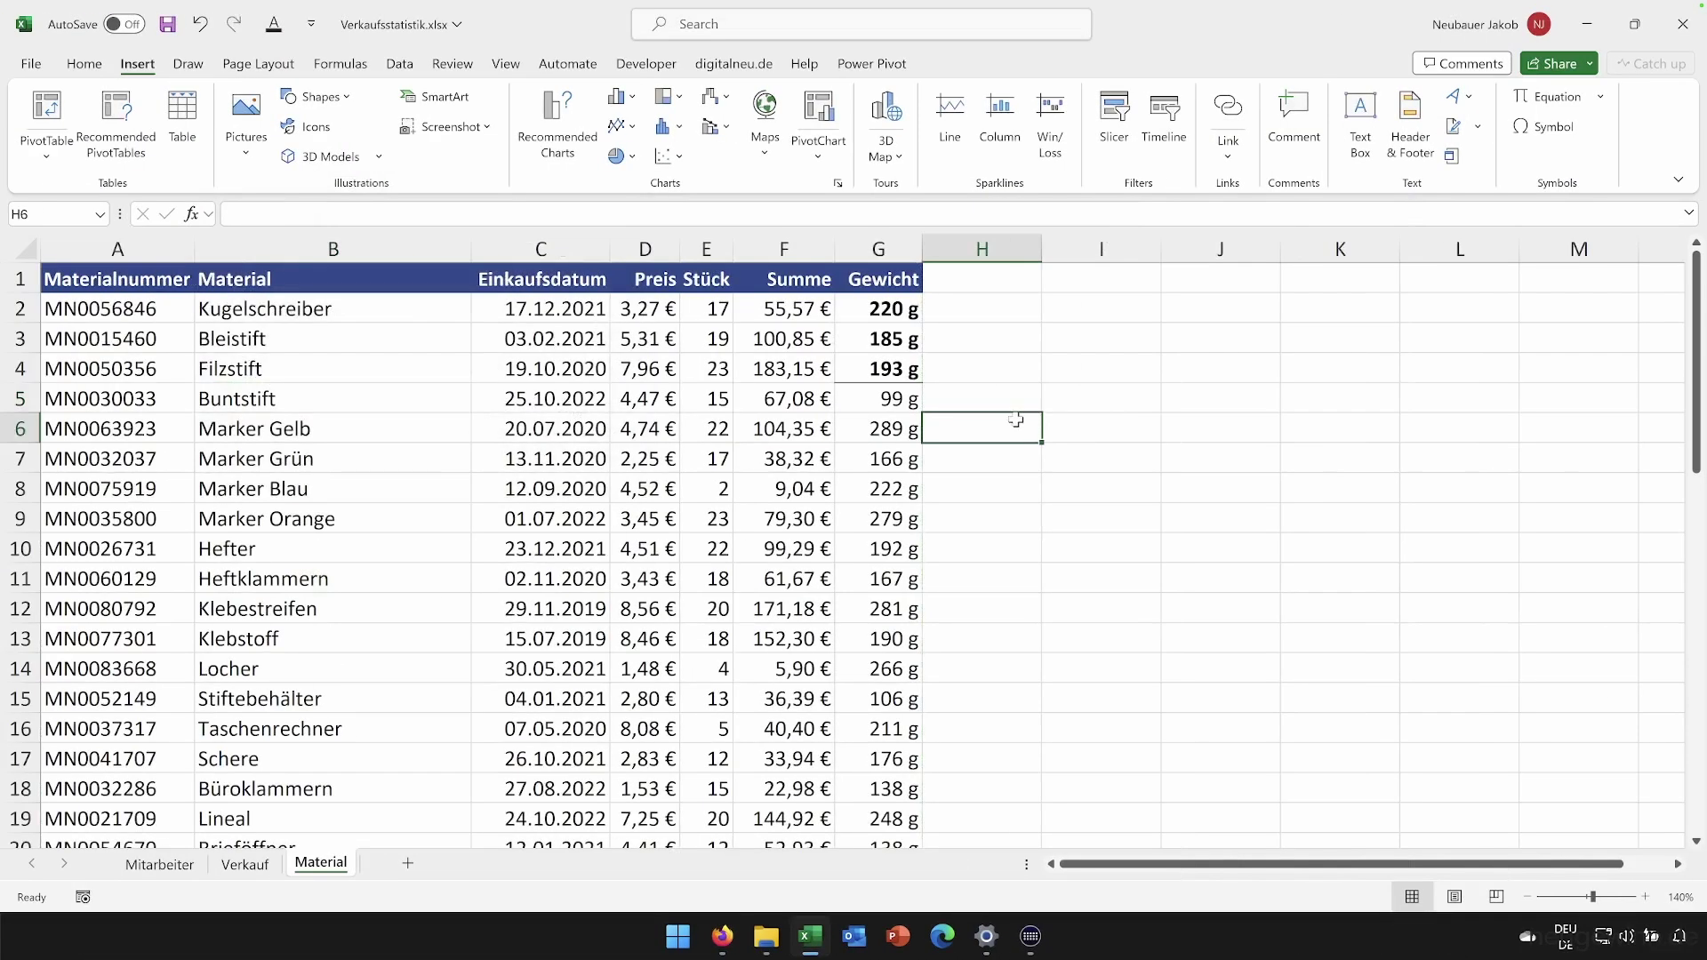
# Step: Select cell B4 in the Excel workbook and look up where the column and bar chart types are found
pyautogui.click(449, 366)
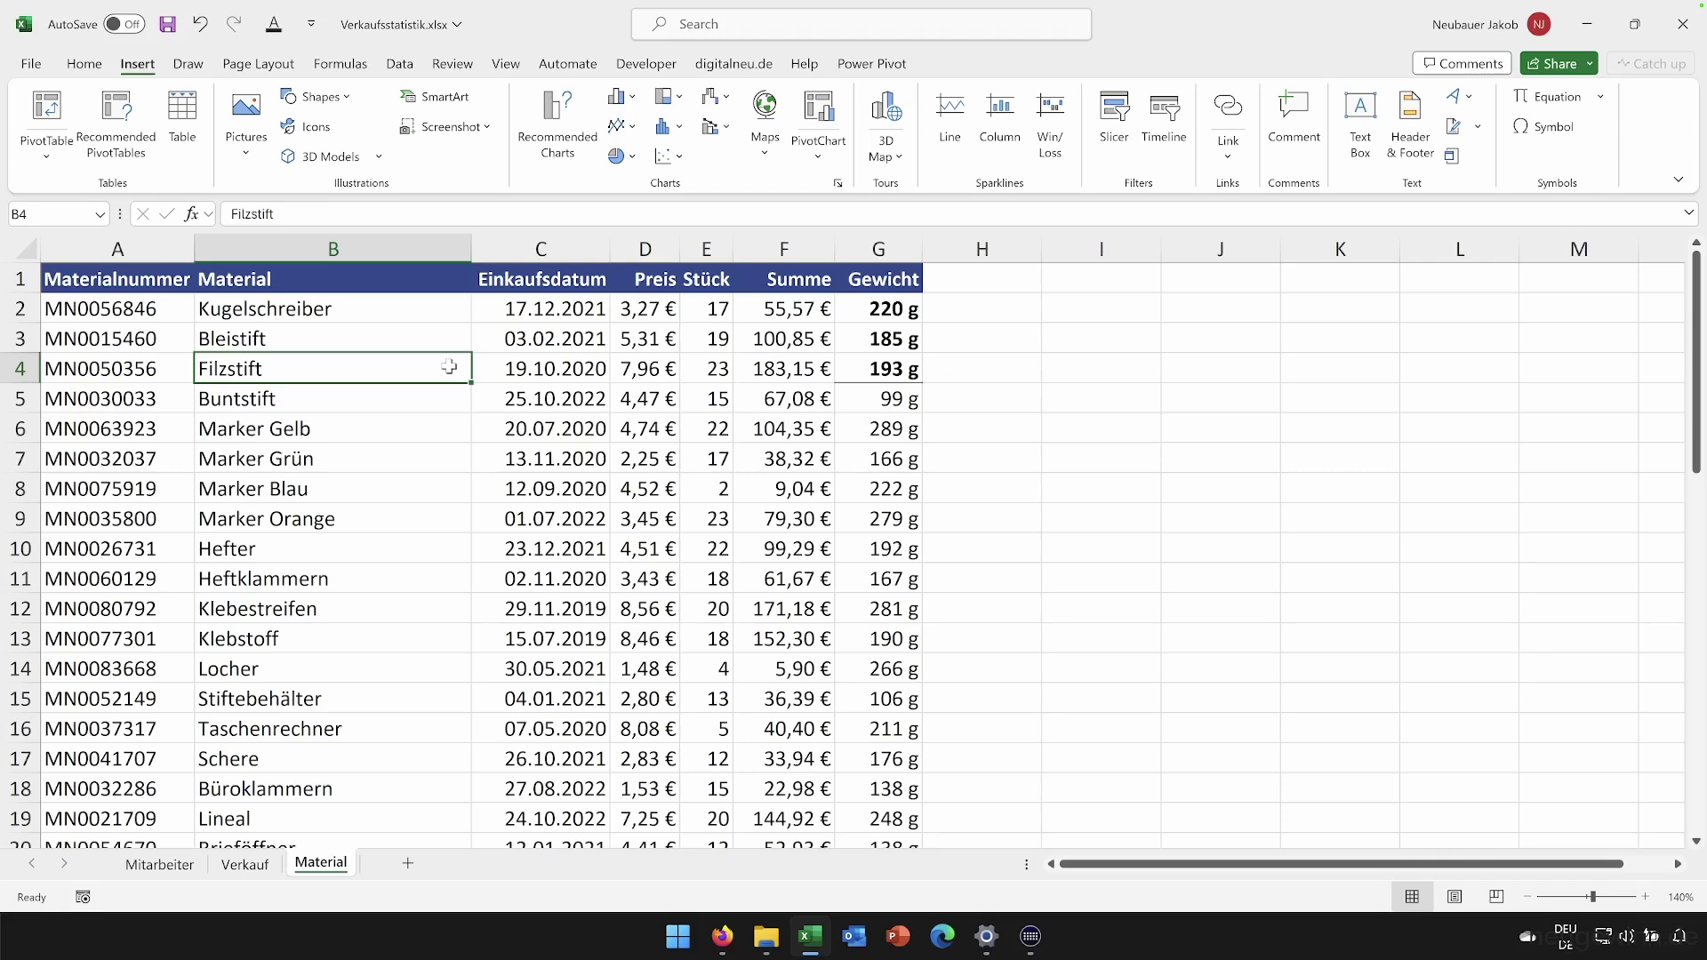
pyautogui.click(84, 63)
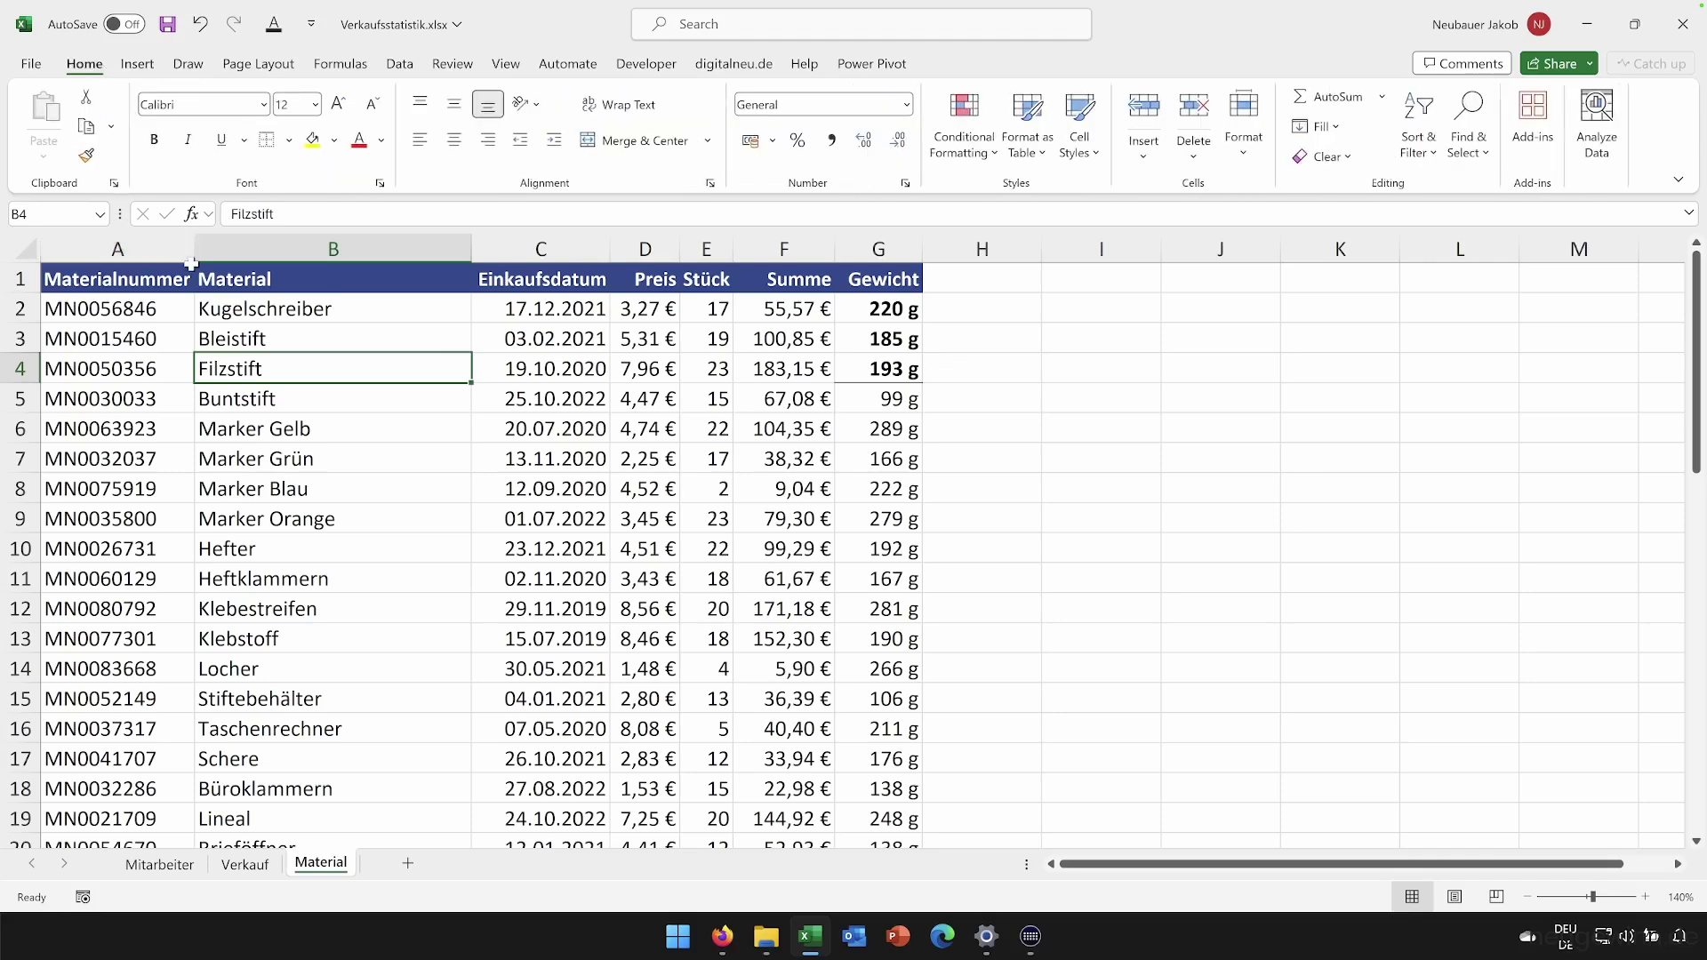
pyautogui.click(137, 64)
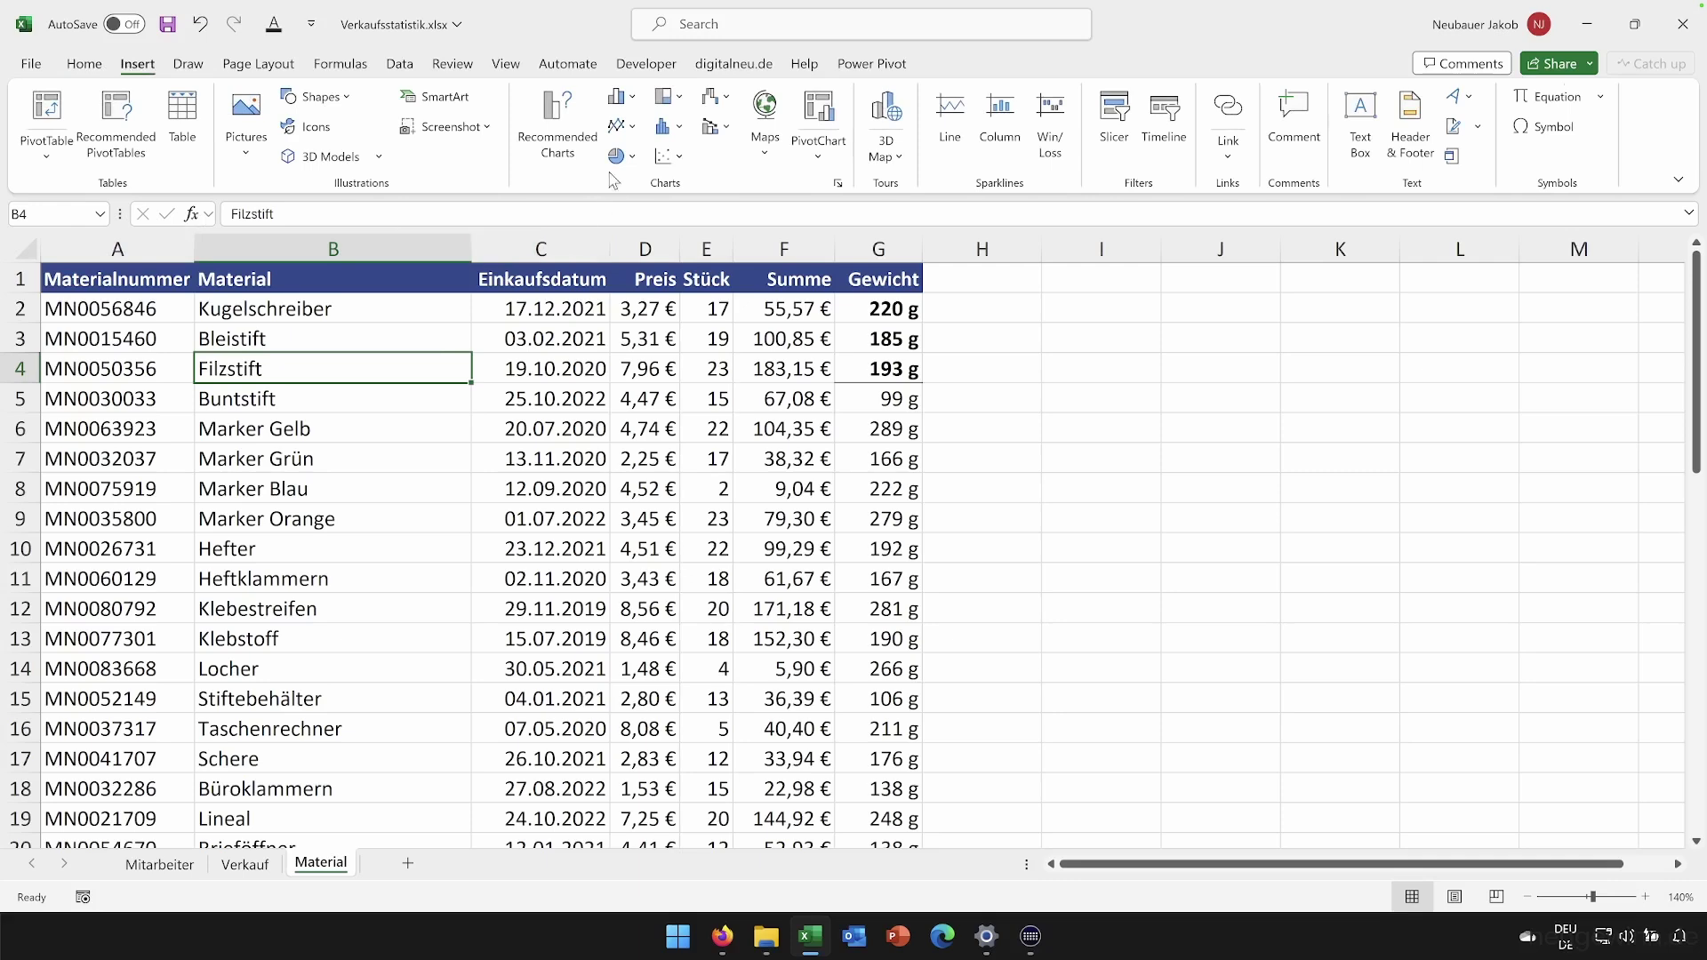
pyautogui.click(621, 96)
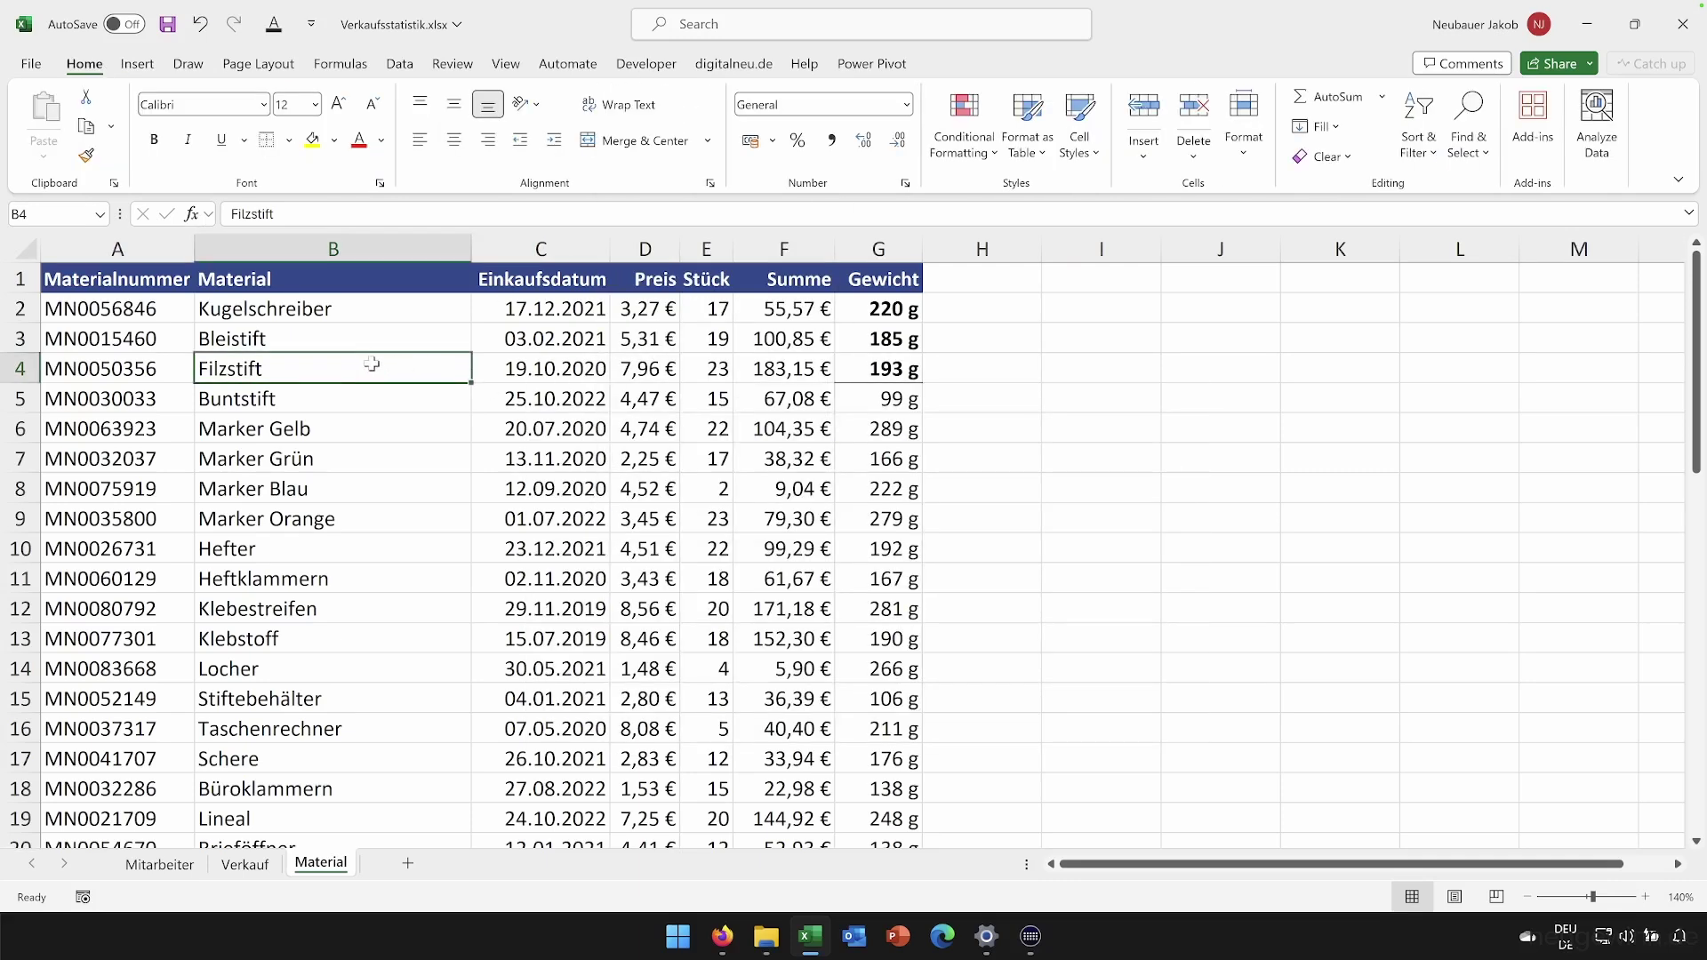
# Step: Insert a 2-D clustered column chart from the material table using the ribbon's keyboard access, and delete the chart
pyautogui.press('alt')
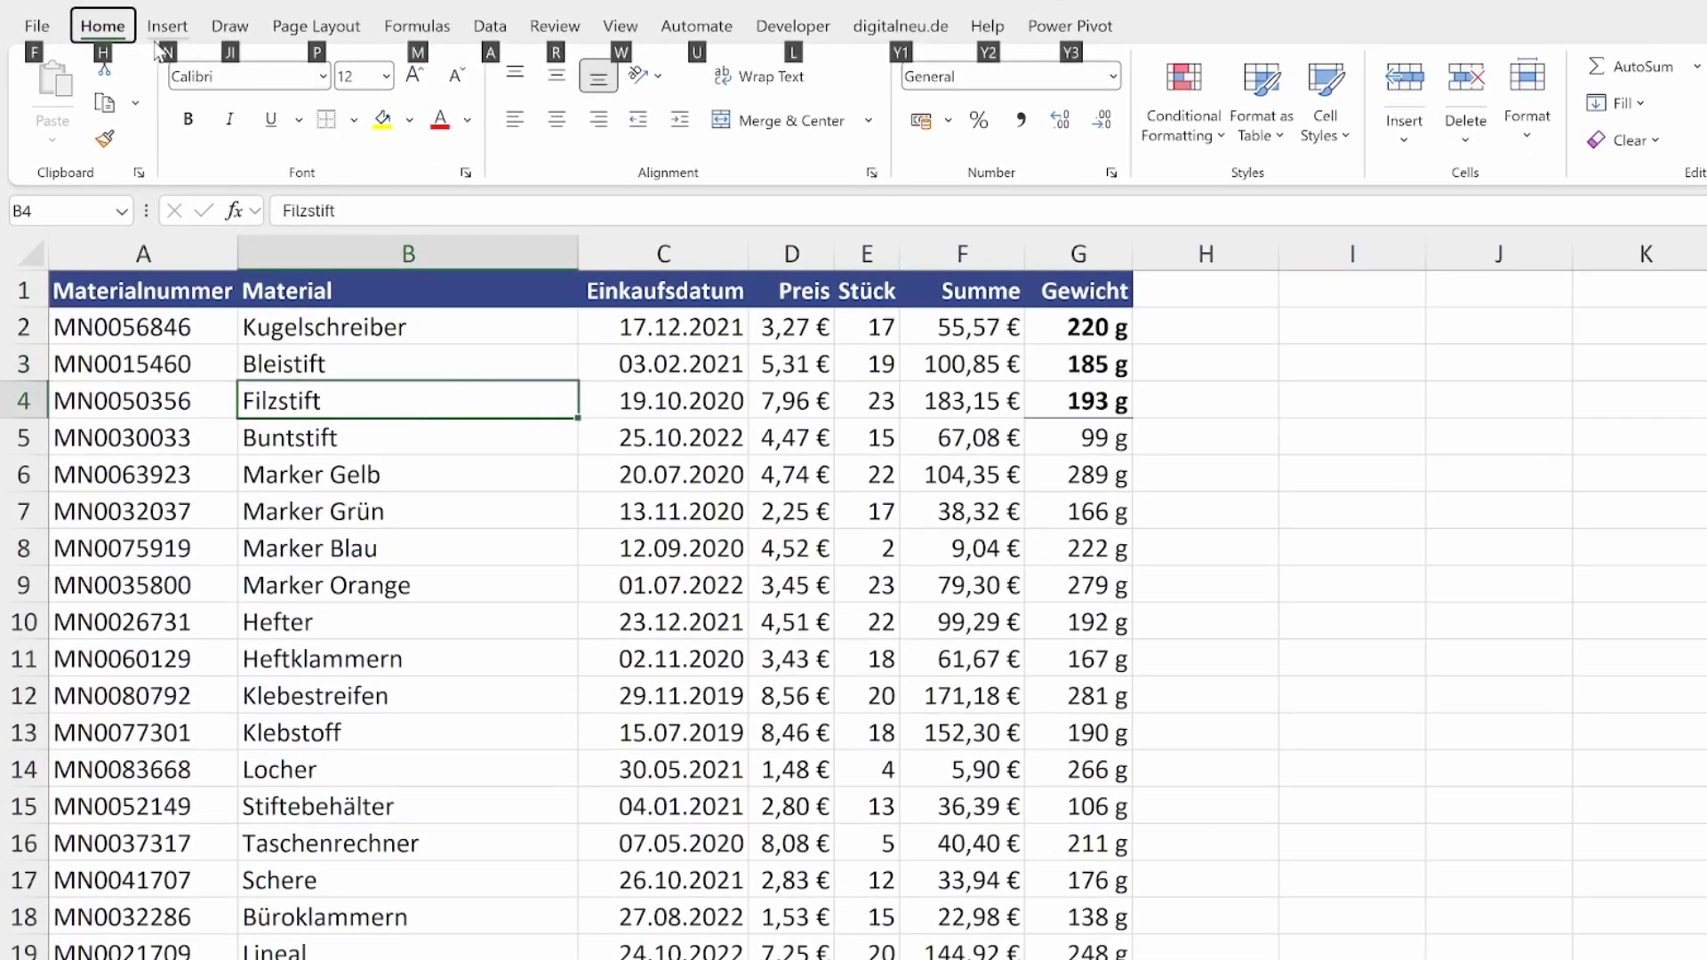
pyautogui.press('n')
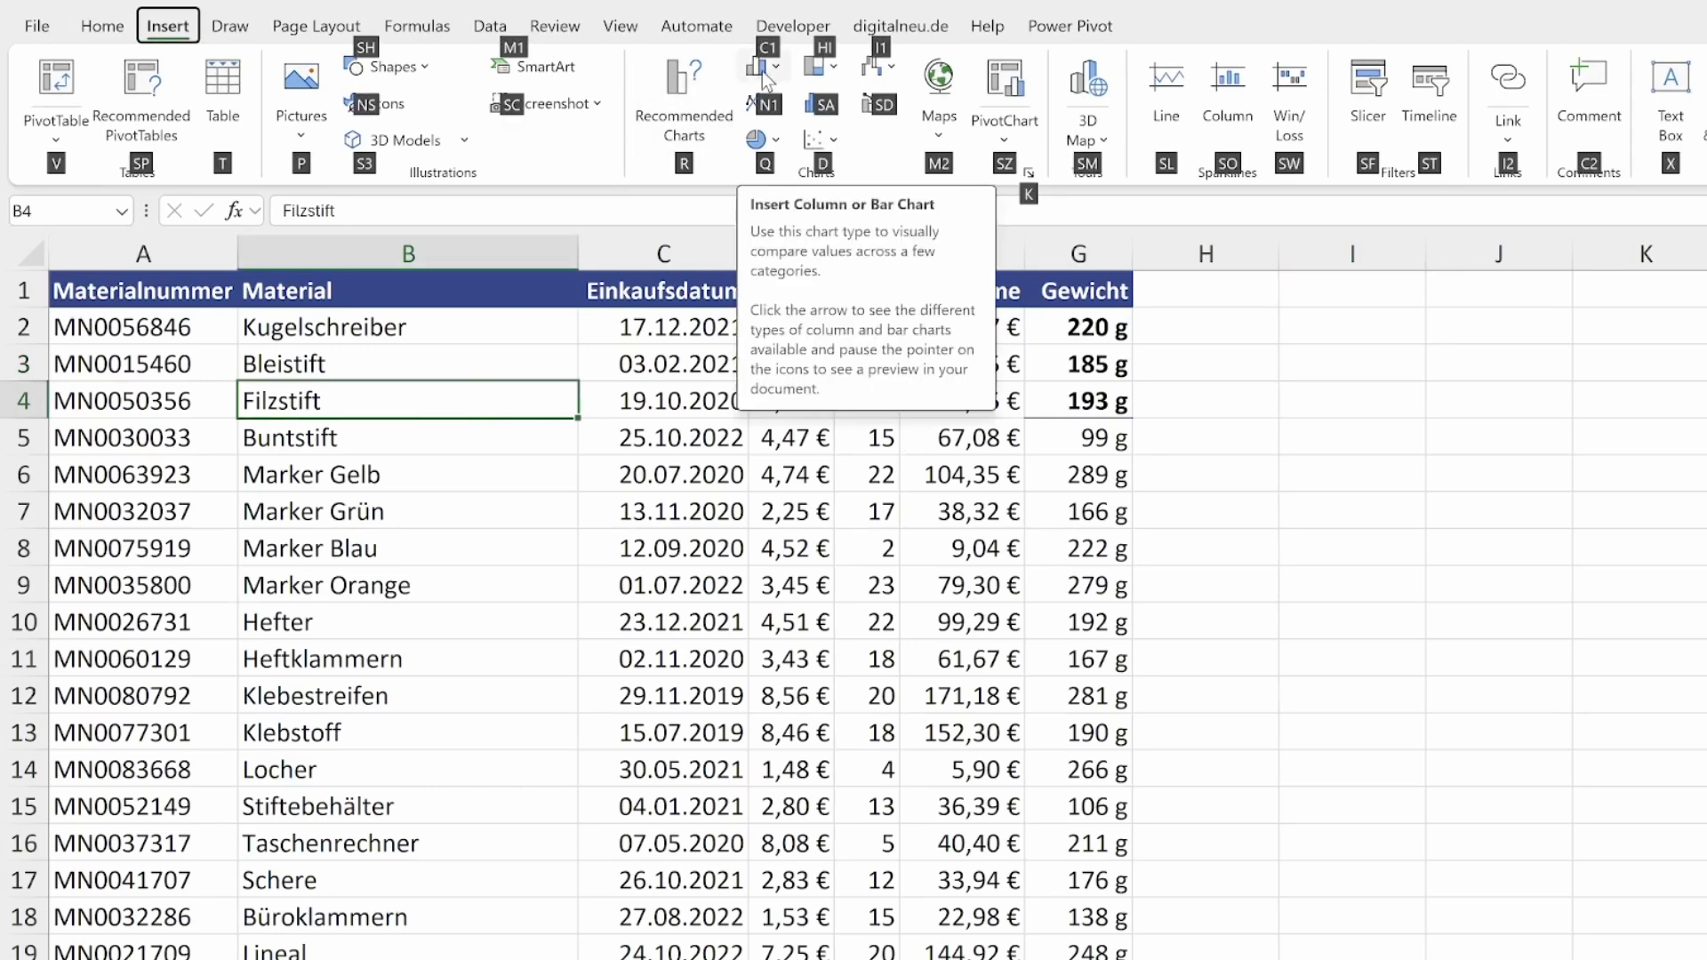
pyautogui.press('c')
pyautogui.press('1')
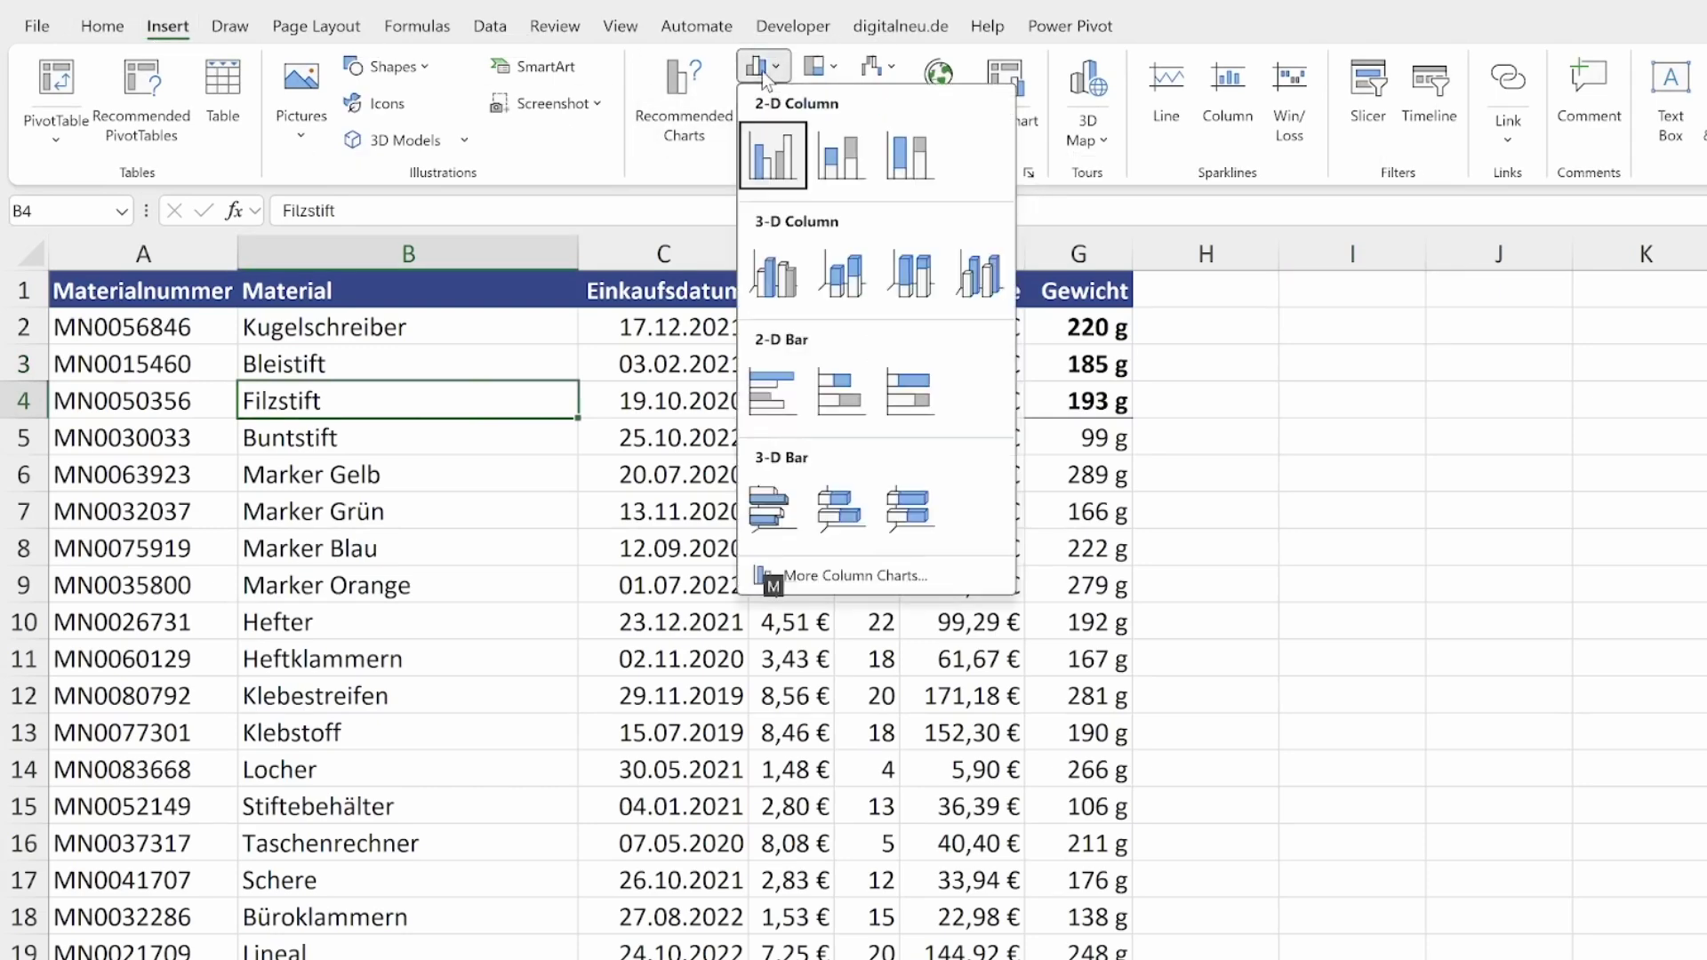
pyautogui.click(786, 151)
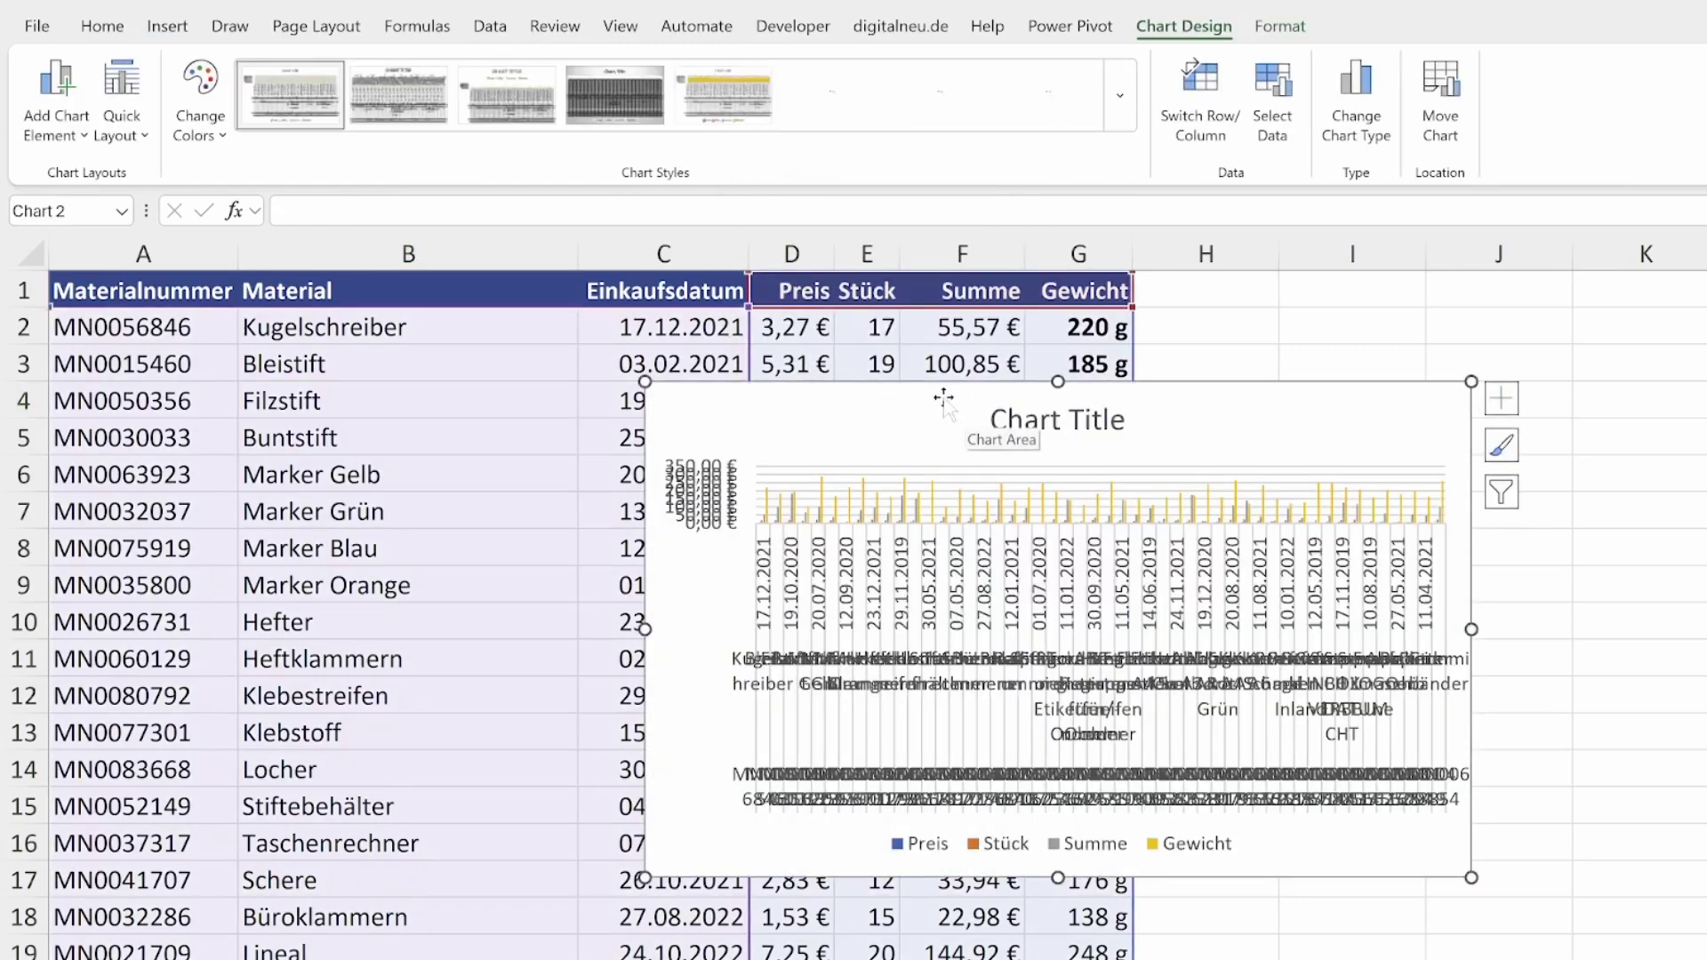
pyautogui.press('Delete')
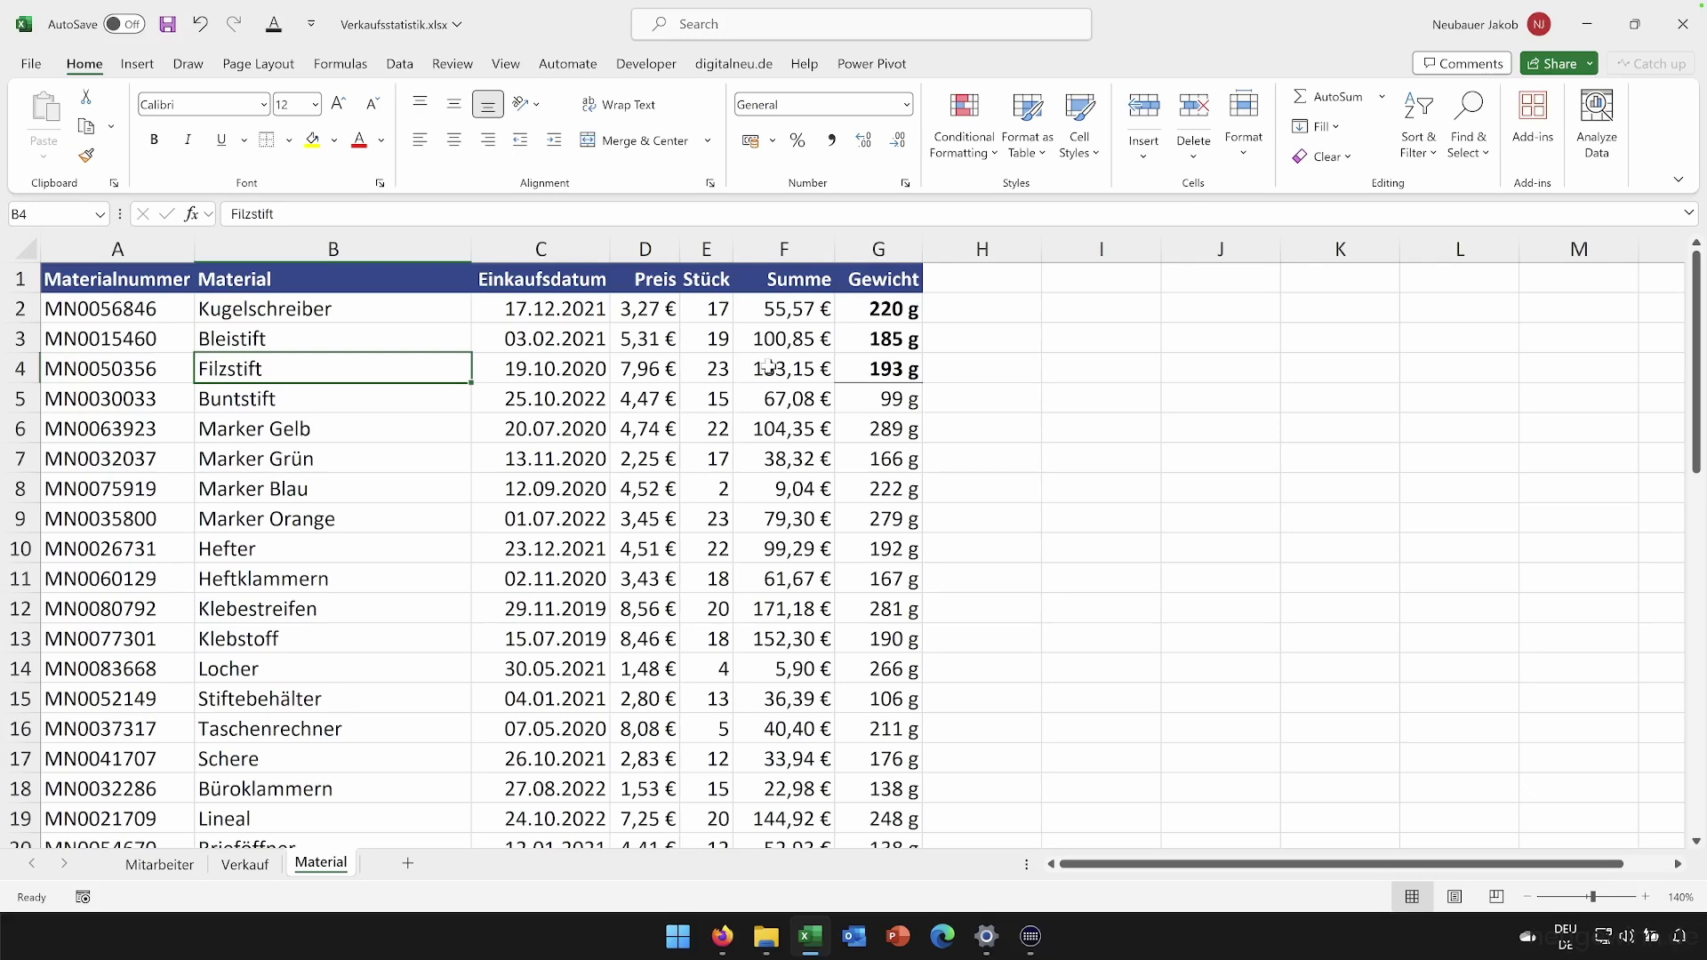
# Step: Select the whole material table and clear its formats using the ribbon's keyboard access
pyautogui.click(349, 393)
pyautogui.hotkey('ctrl', 'a')
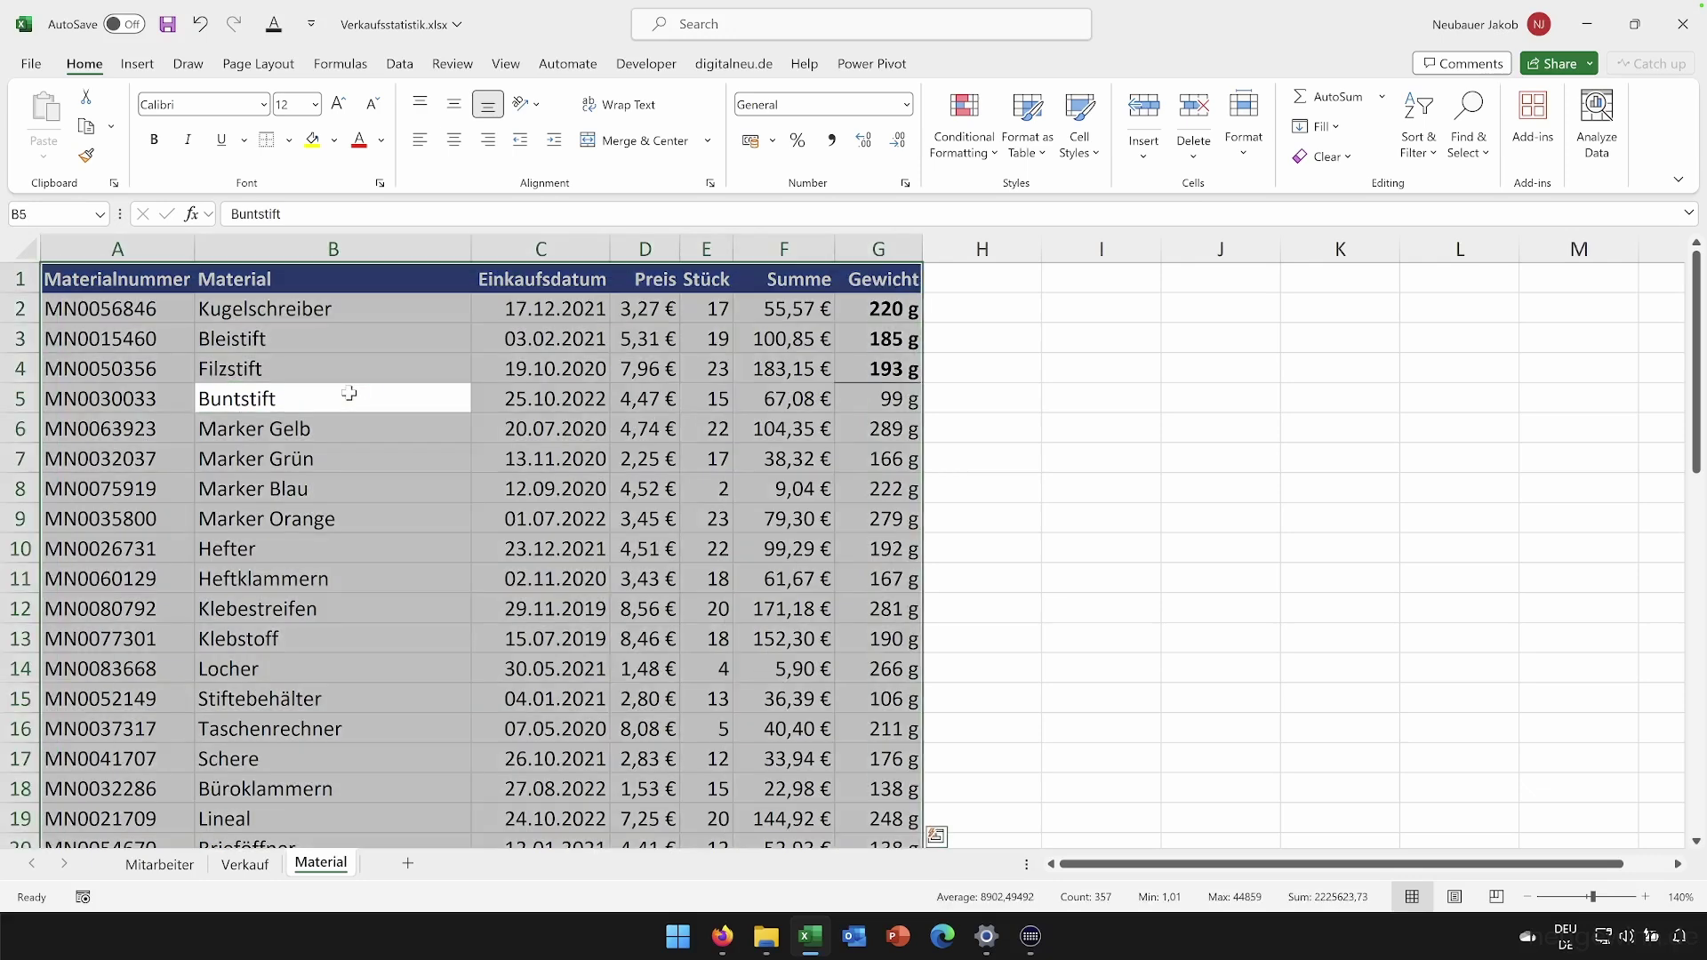
pyautogui.press('alt')
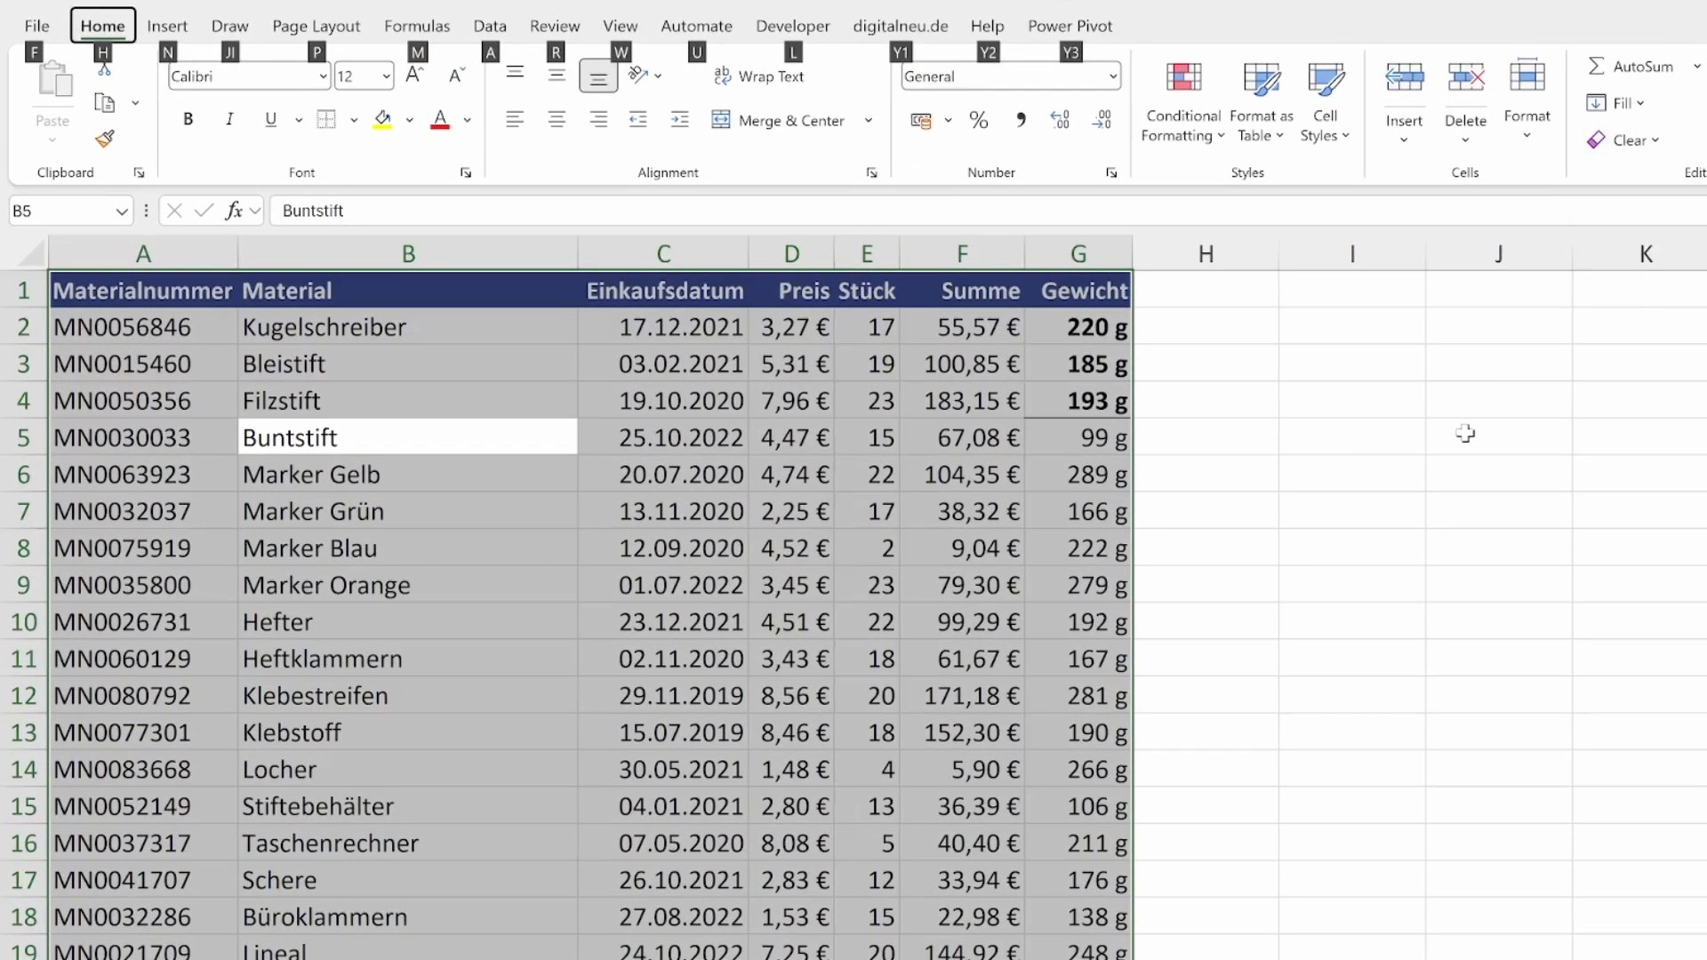
pyautogui.press('h')
pyautogui.press('e')
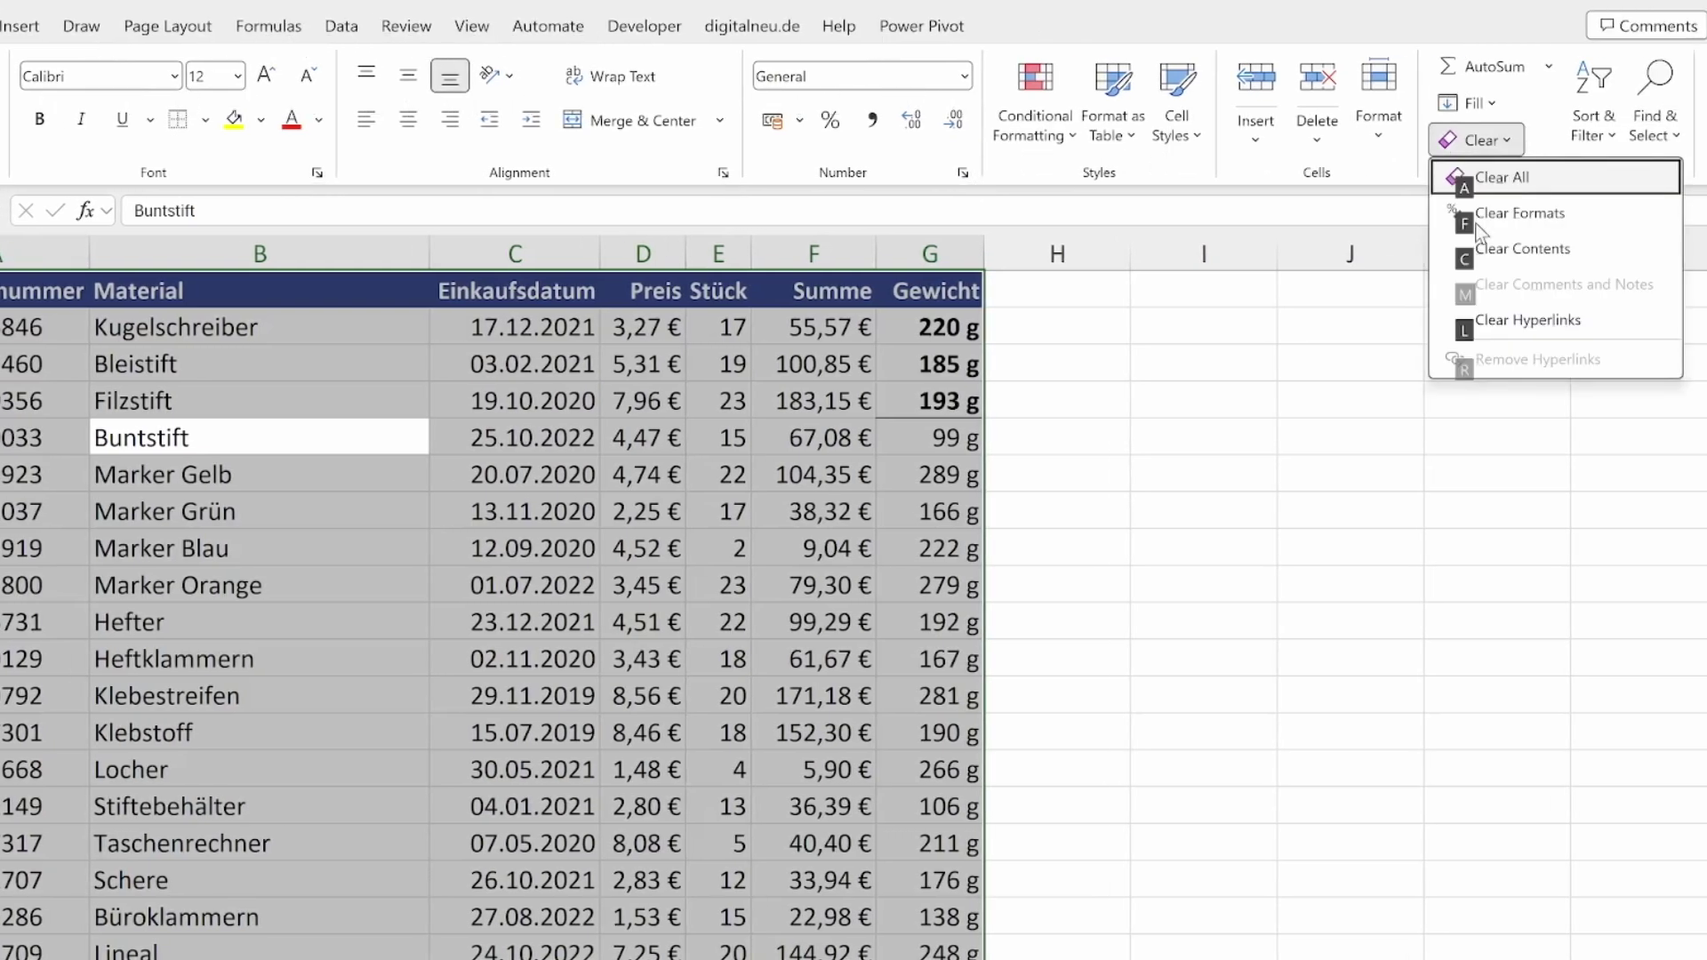
pyautogui.click(1540, 220)
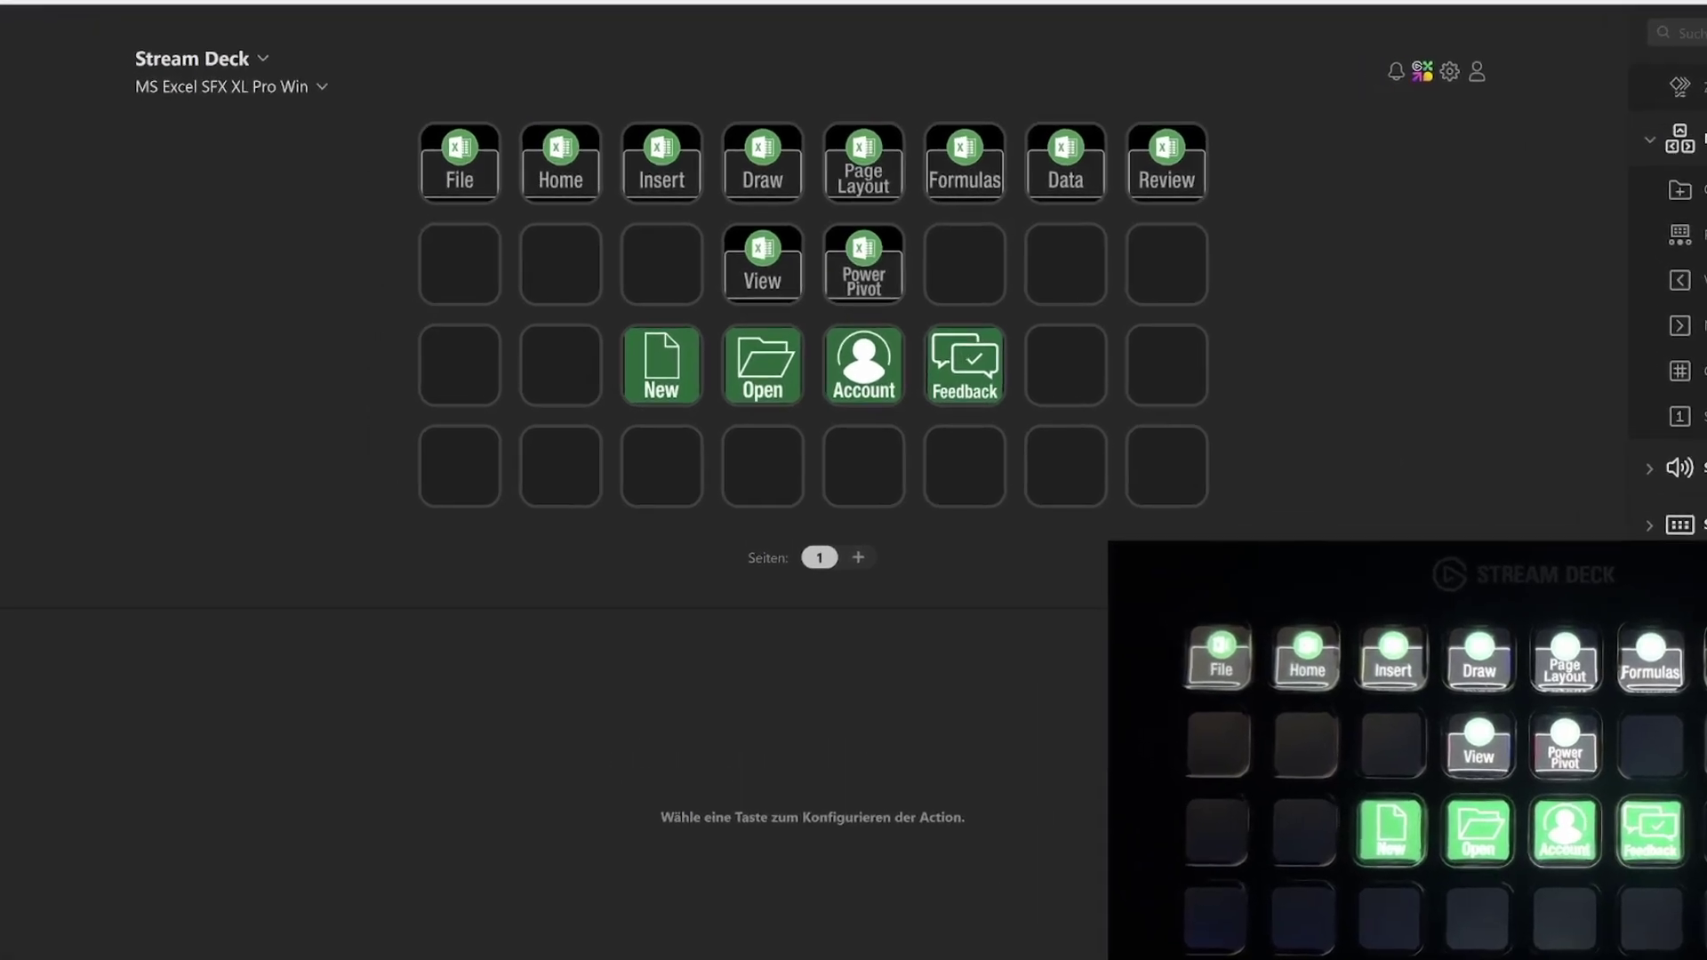
# Step: Add a Website action titled Google with the URL google.com to the empty key below Data in Stream Deck, and test it
pyautogui.moveTo(1680, 569); pyautogui.dragTo(1070, 289)
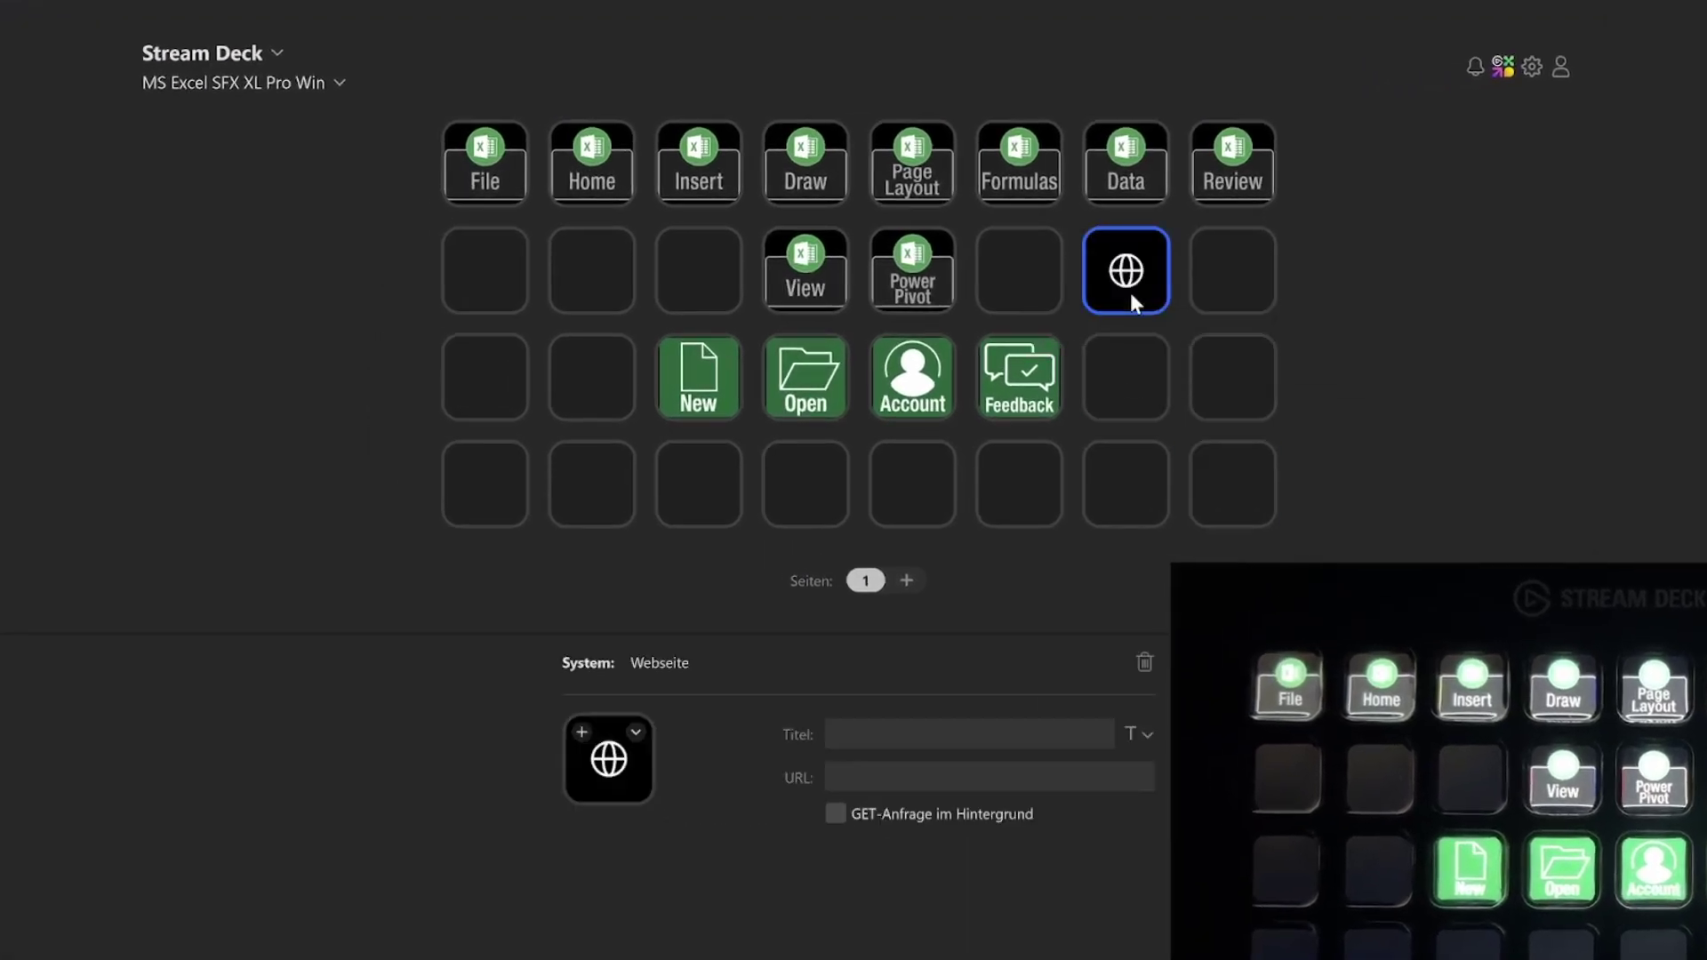
pyautogui.click(849, 723)
pyautogui.write('Google')
pyautogui.click(846, 772)
pyautogui.write('google.com')
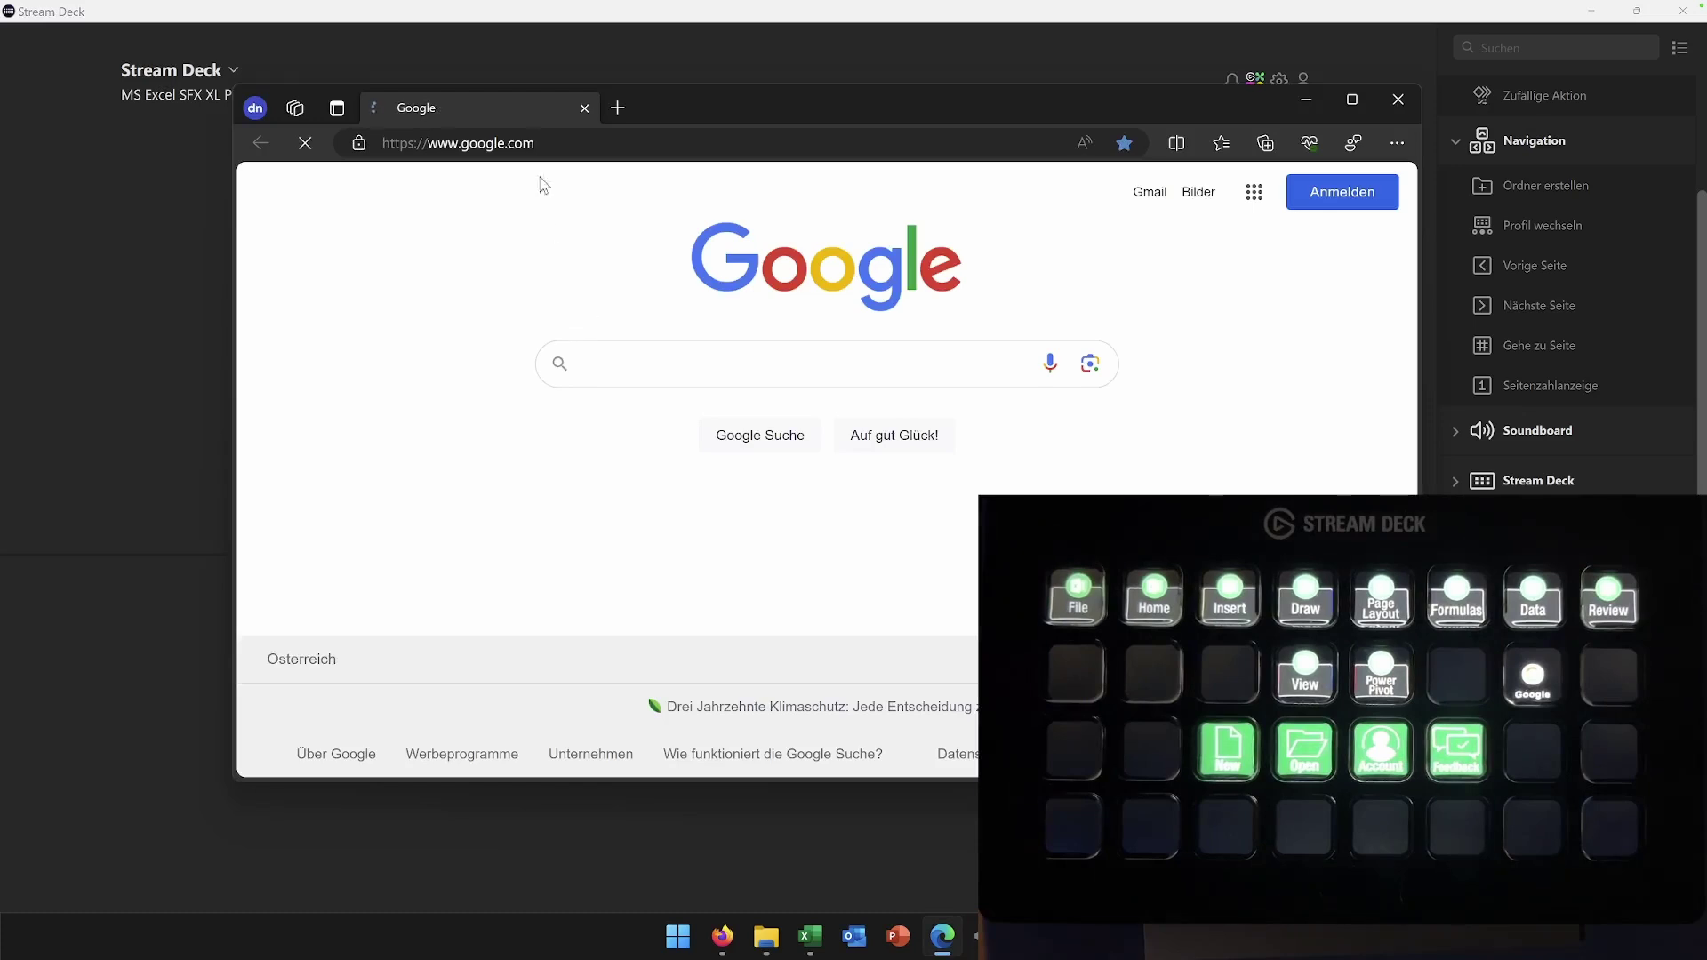
pyautogui.middleClick(522, 102)
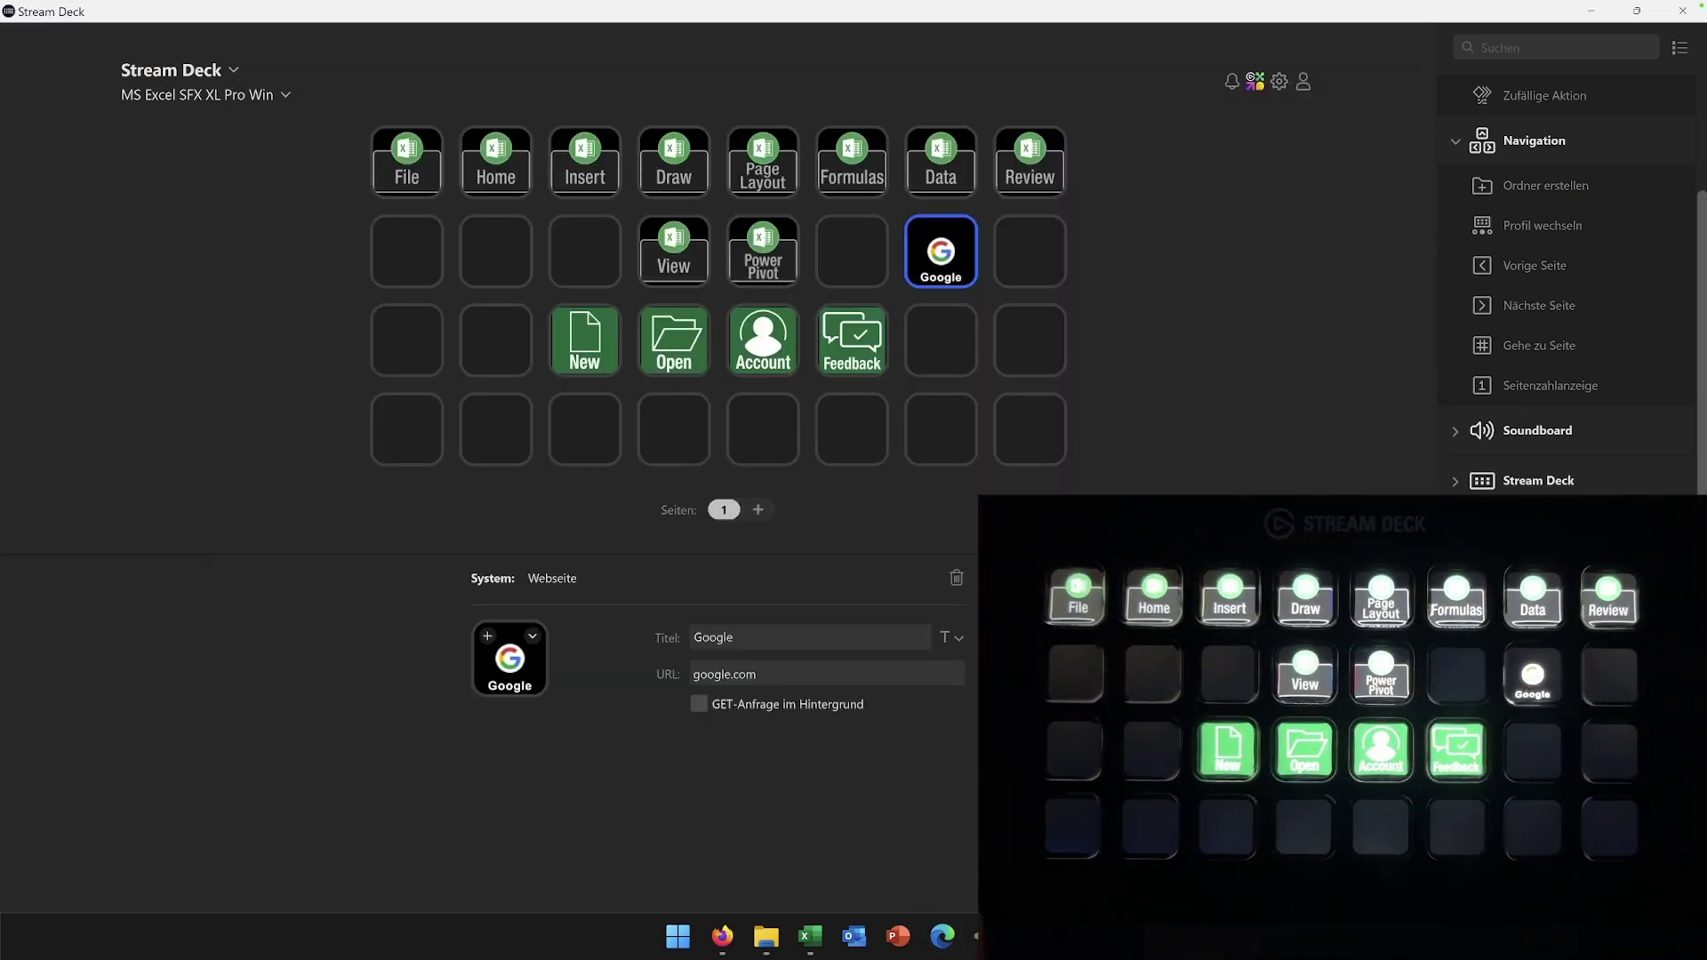
# Step: Add an Öffnen action to the empty key below Home that launches Microsoft Office (WINWORD.EXE), and test it
pyautogui.moveTo(1538, 569); pyautogui.dragTo(459, 250)
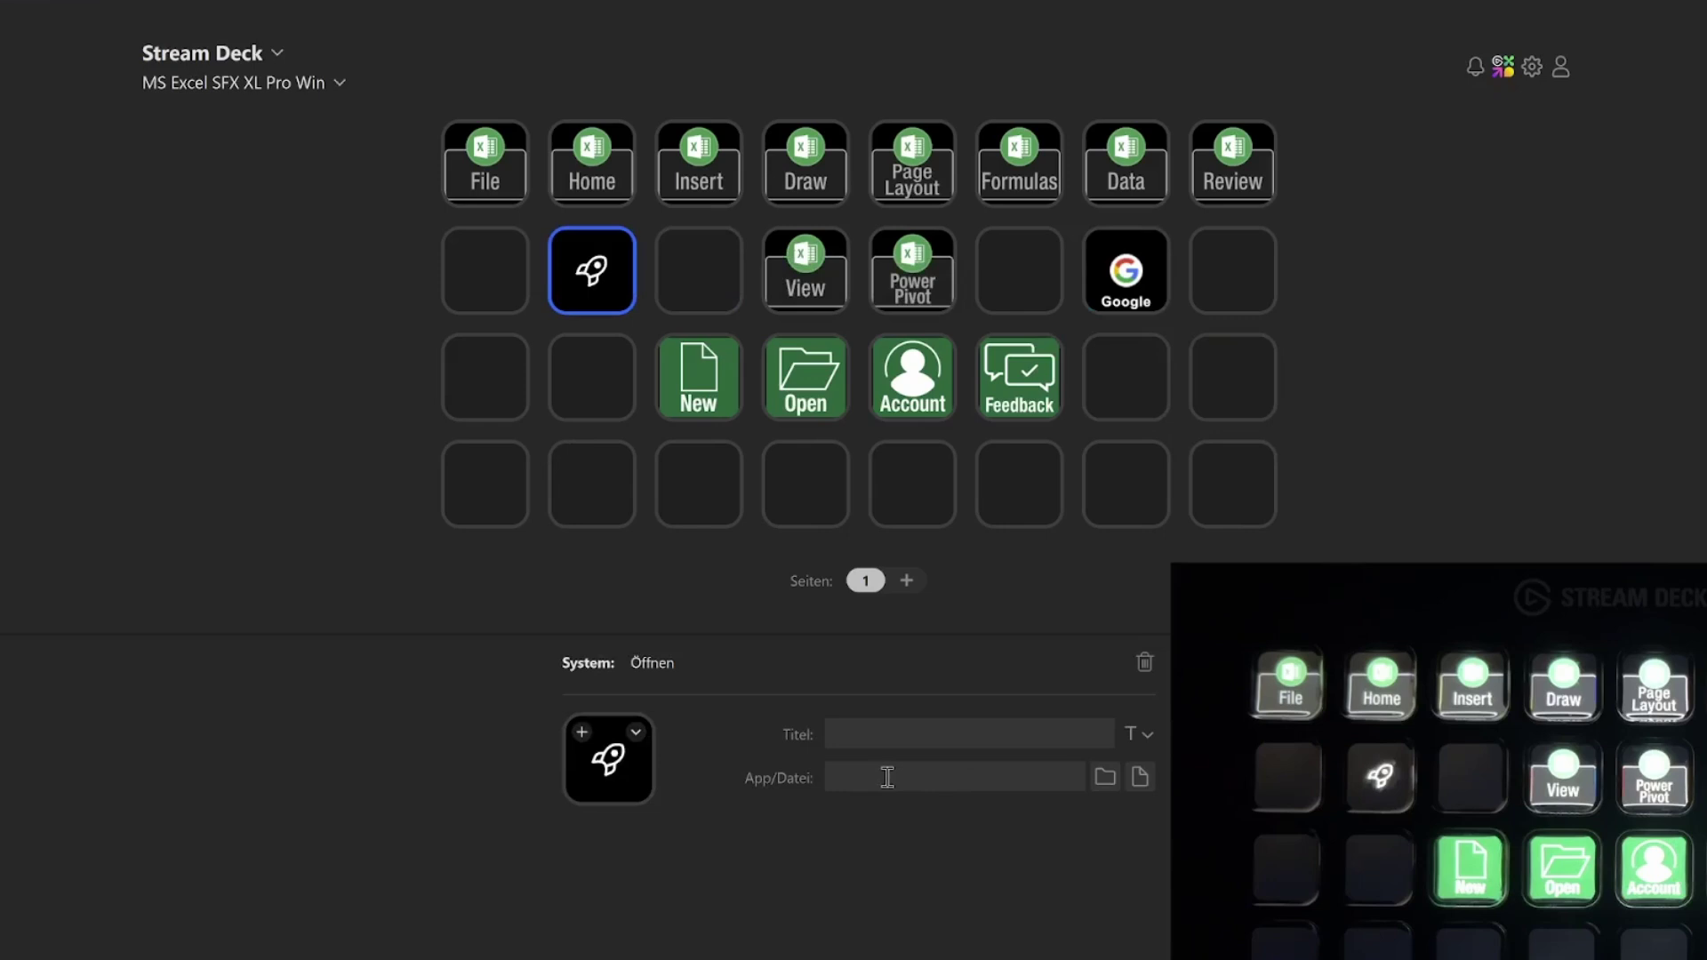
pyautogui.click(1106, 776)
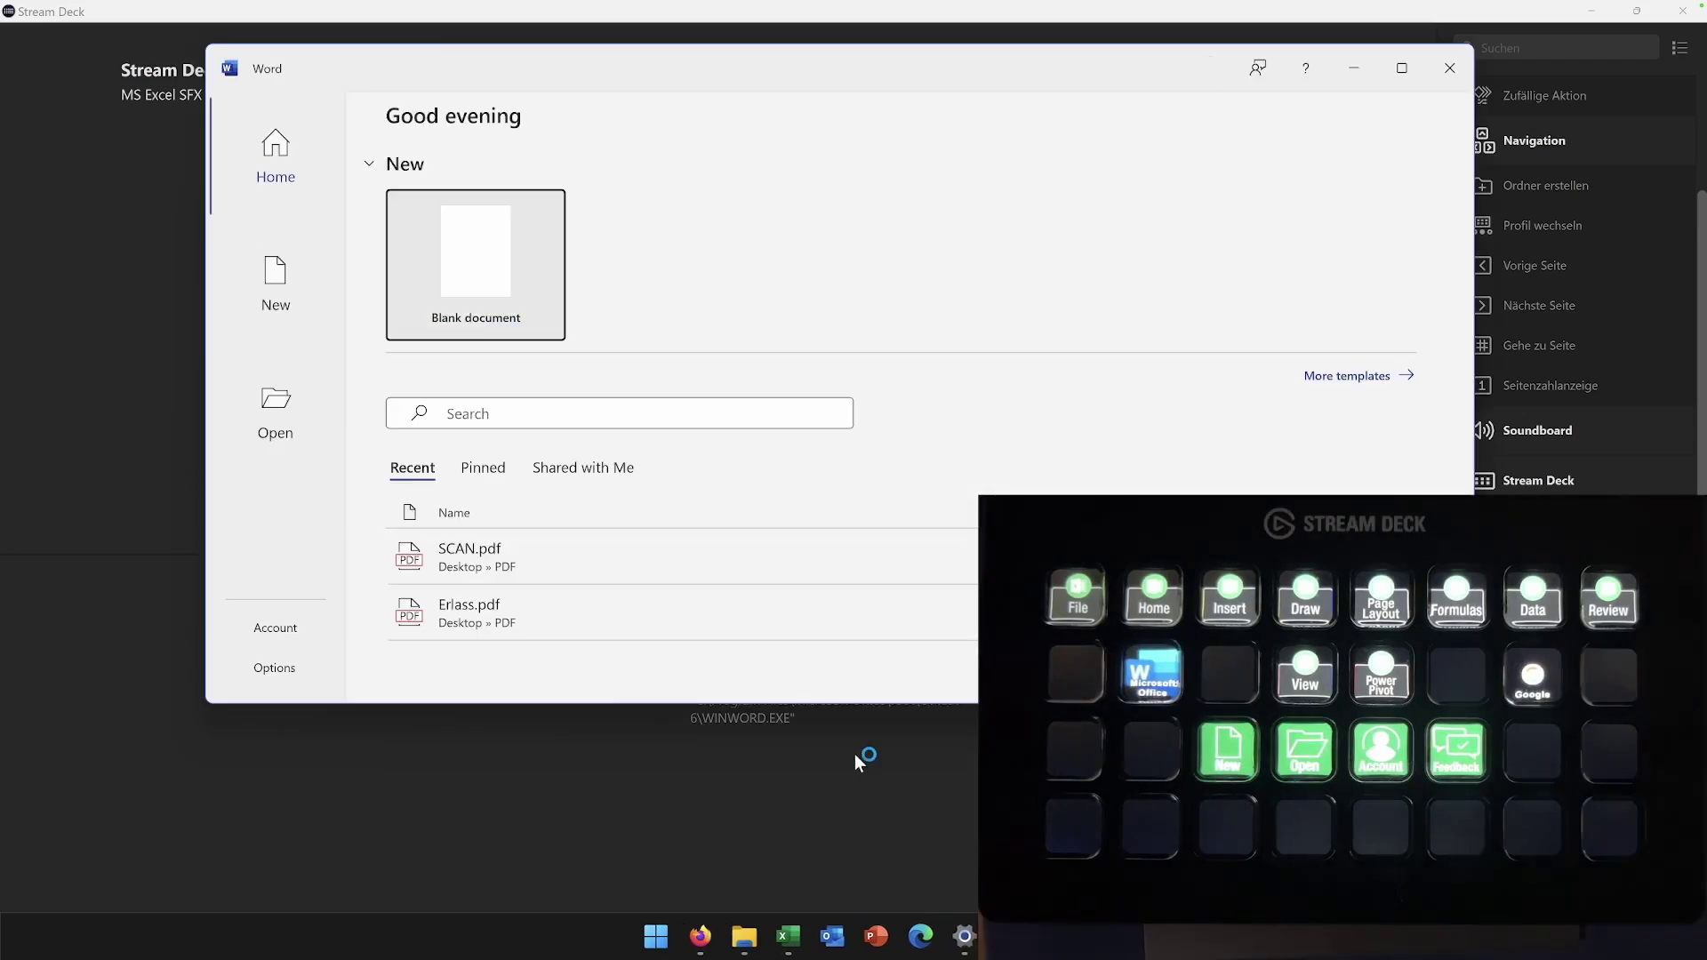
pyautogui.click(855, 754)
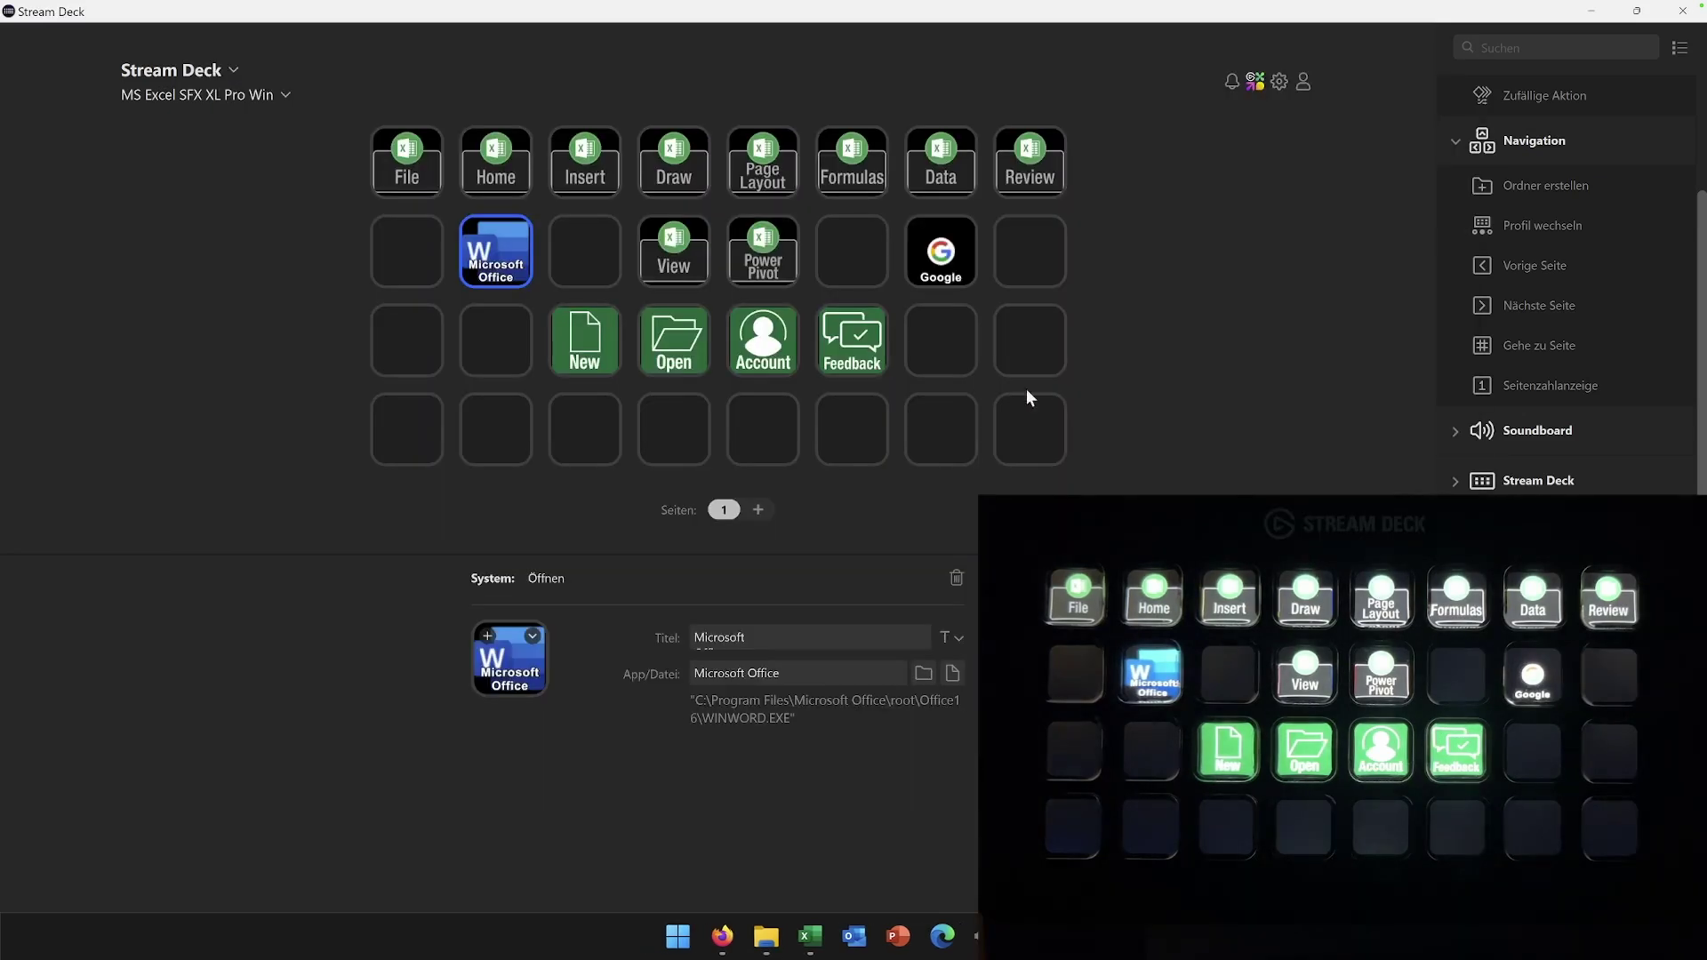
# Step: Create a folder in the Excel profile and place the Microsoft Office key inside it, next to the back key
pyautogui.moveTo(1556, 198); pyautogui.dragTo(528, 153)
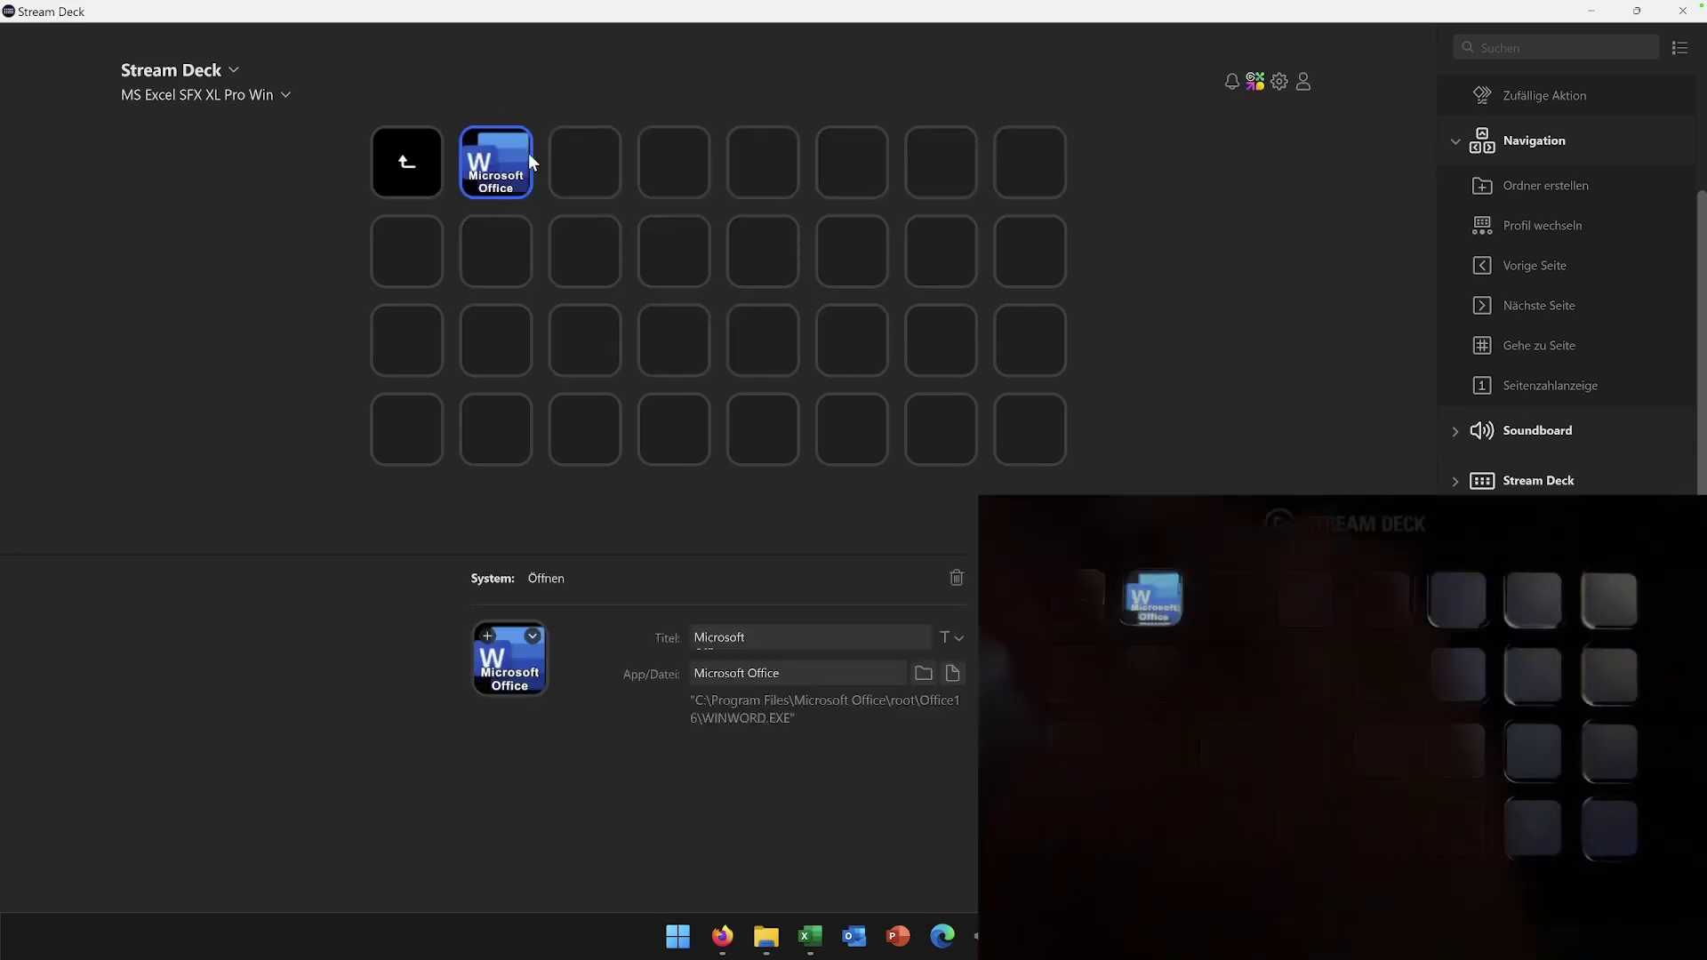